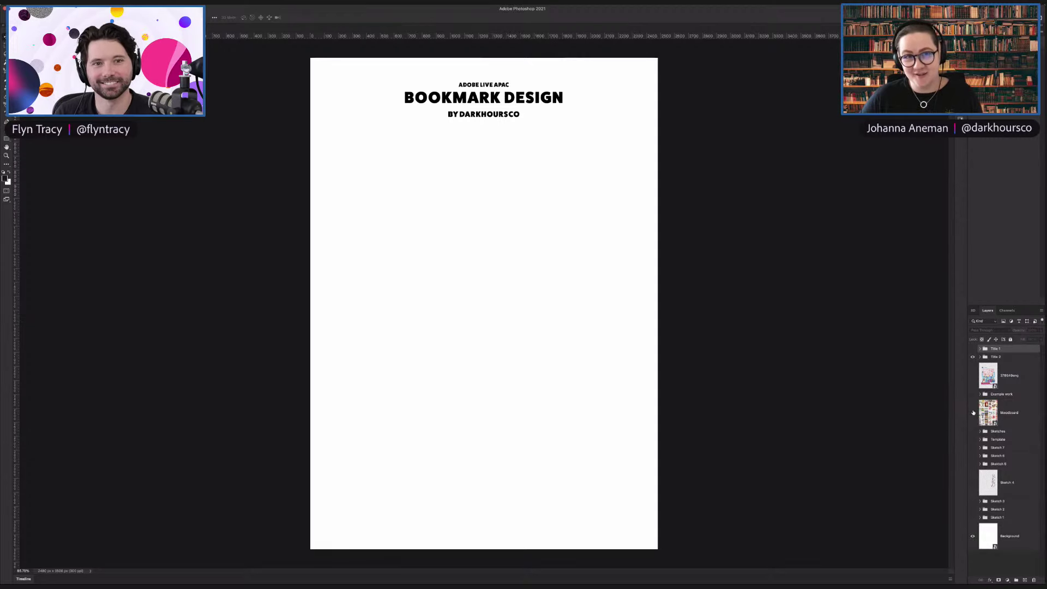
# Step: Review the moodboard and the hand-drawn paper sketches in turn, hiding each one again after viewing
pyautogui.click(973, 413)
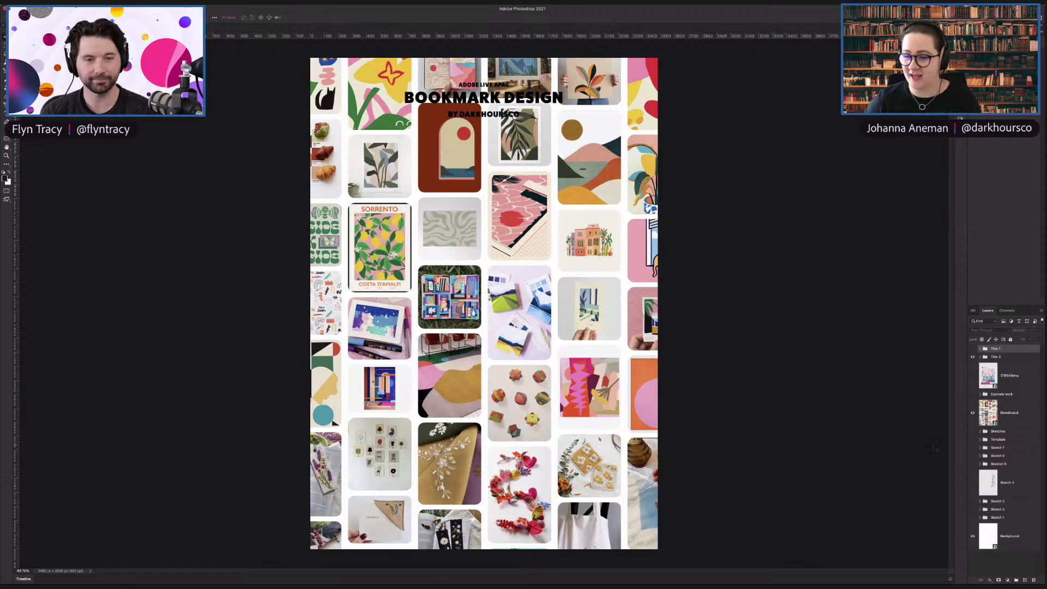
pyautogui.click(972, 414)
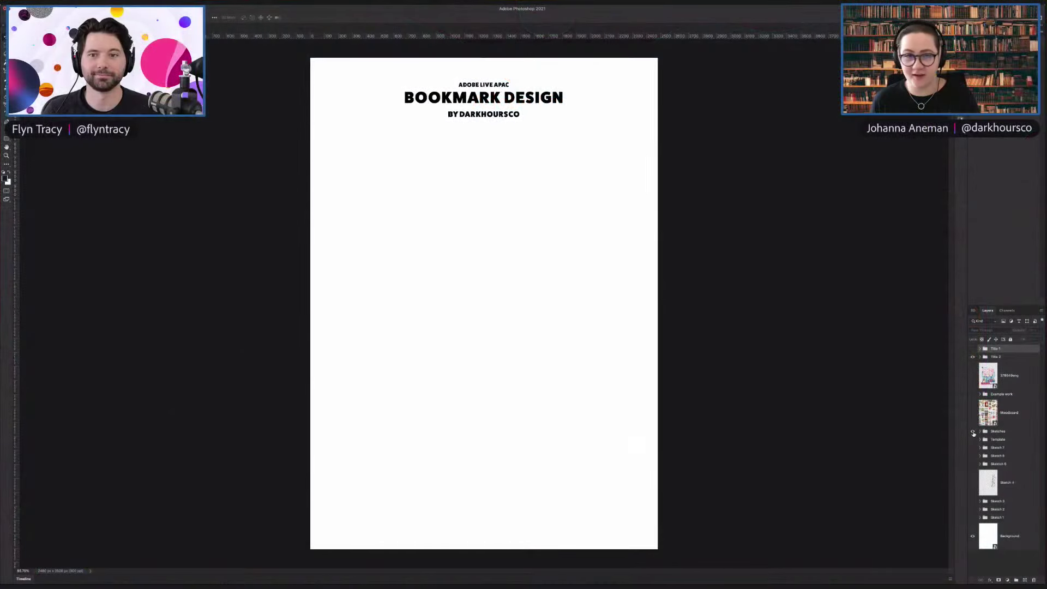
pyautogui.click(972, 432)
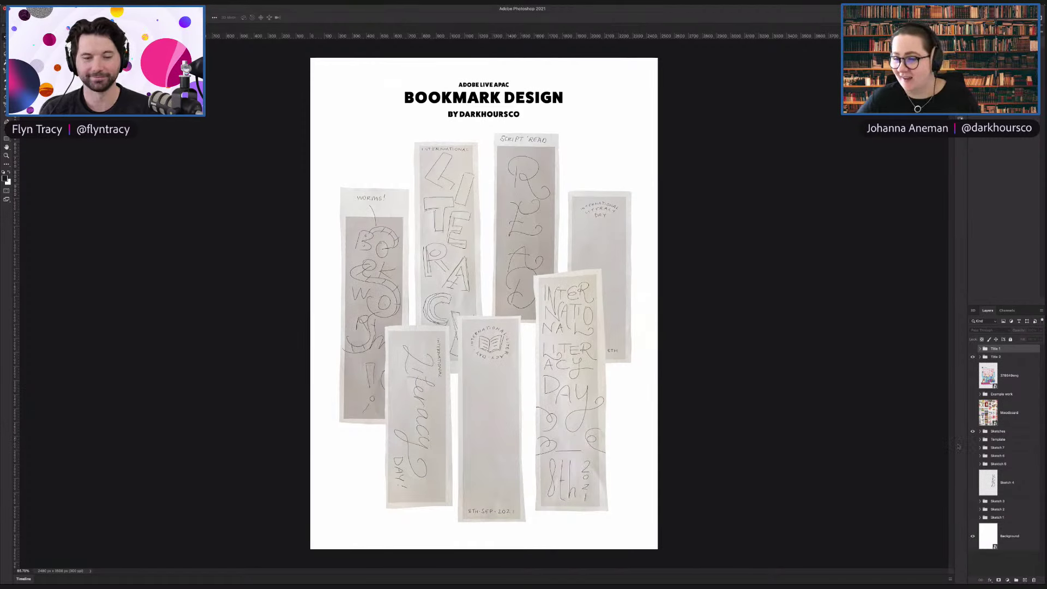
pyautogui.click(972, 431)
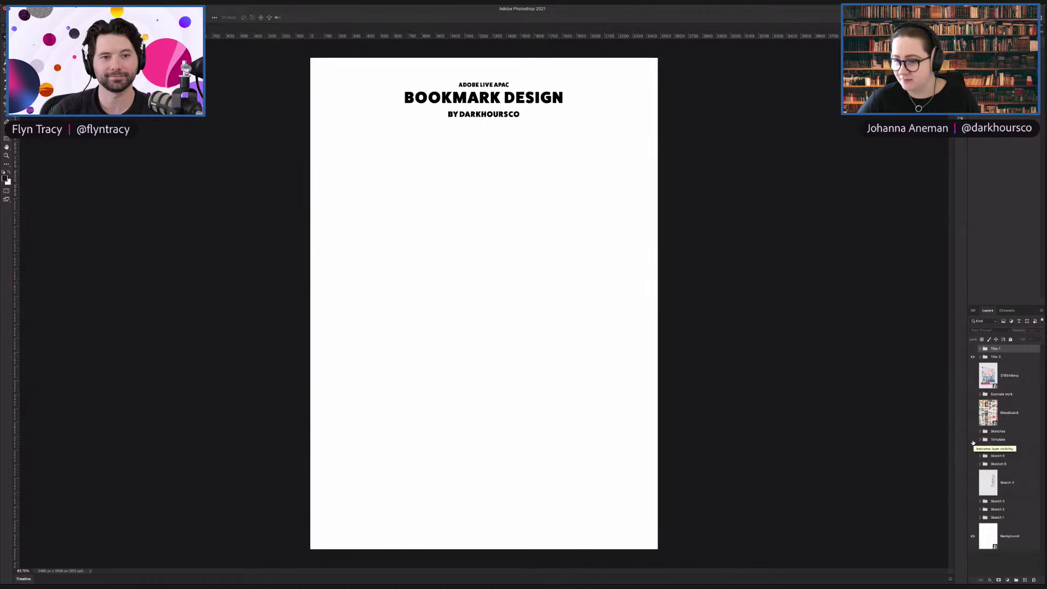
# Step: Show the bookmark size template with only the bookworm sketch on it, hiding the LITERACY and International Literacy Day sketches
pyautogui.click(972, 439)
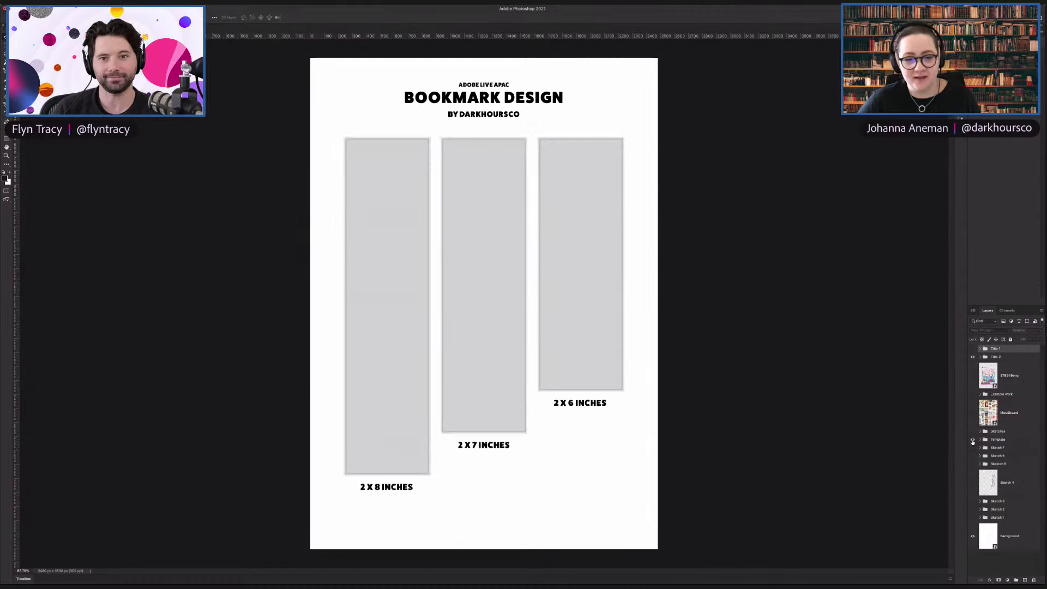
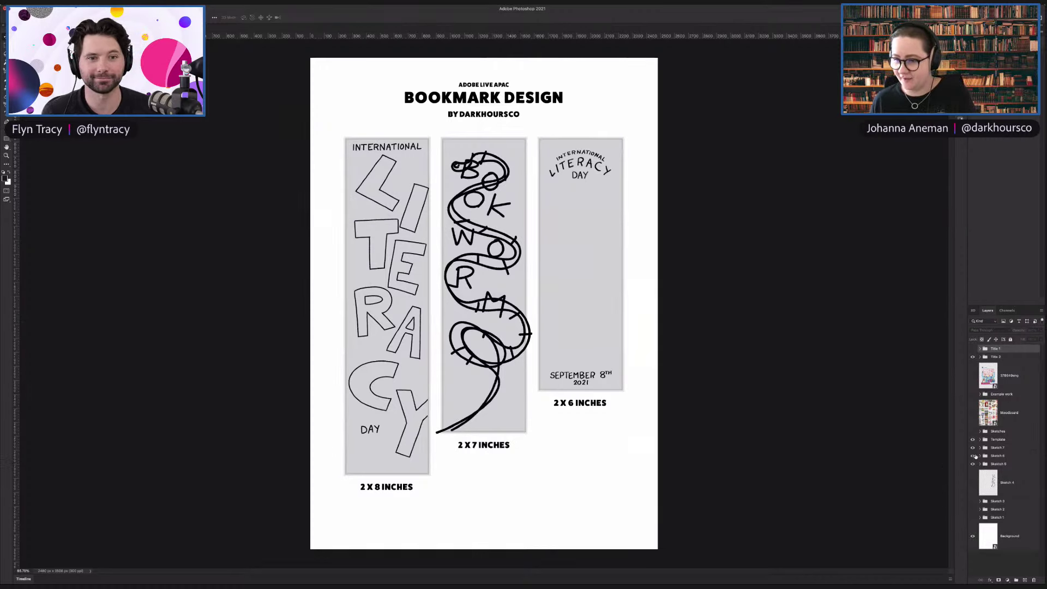
pyautogui.click(973, 464)
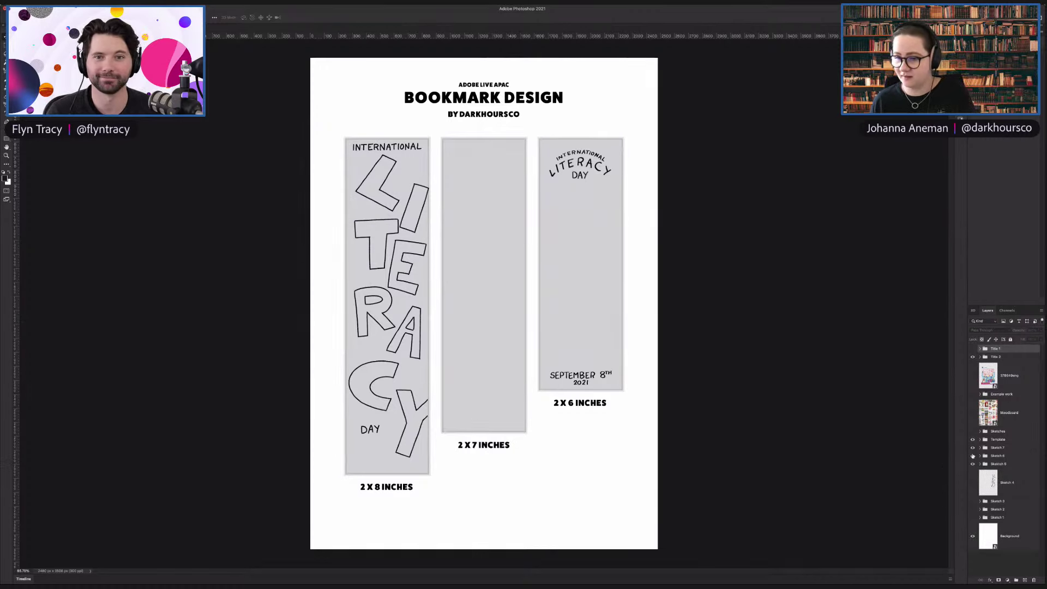
pyautogui.click(972, 456)
pyautogui.click(973, 447)
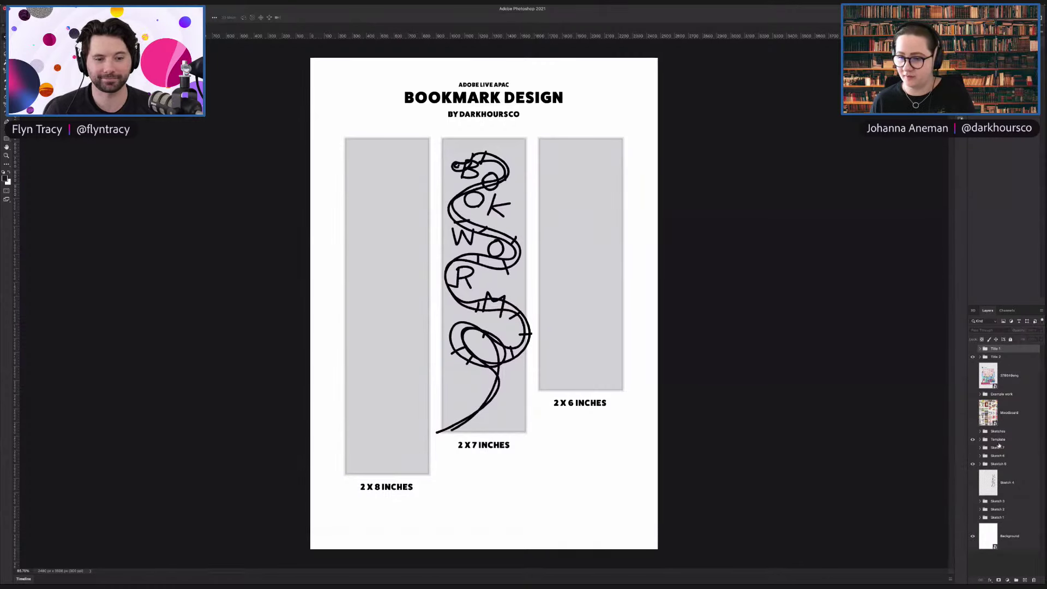
# Step: Lower the opacity of the bookworm sketch group and add a new empty layer above it
pyautogui.doubleClick(997, 447)
pyautogui.press('Return')
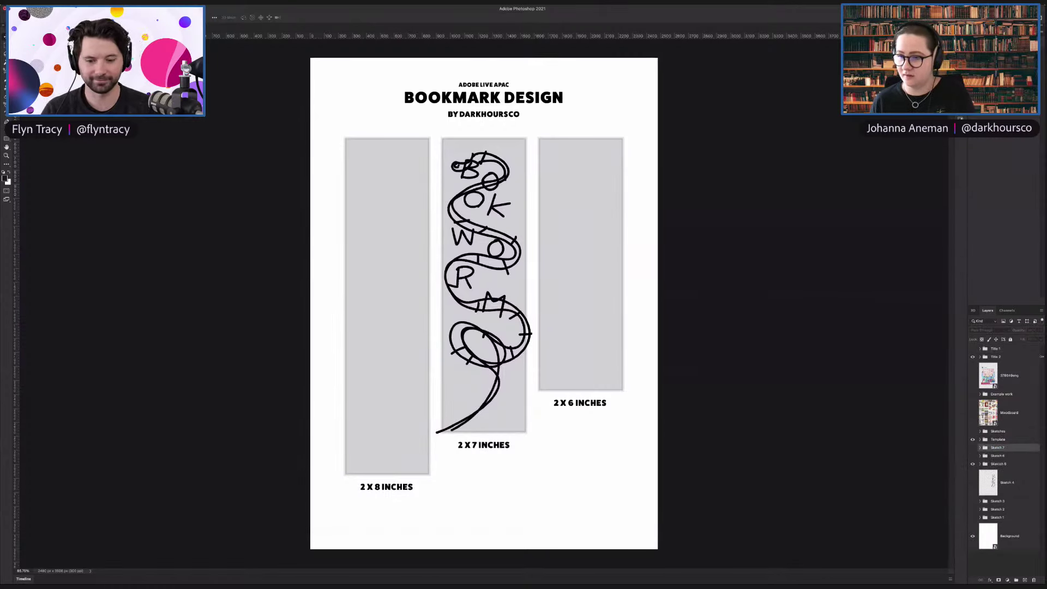
pyautogui.click(997, 464)
pyautogui.moveTo(1033, 339); pyautogui.dragTo(1016, 339)
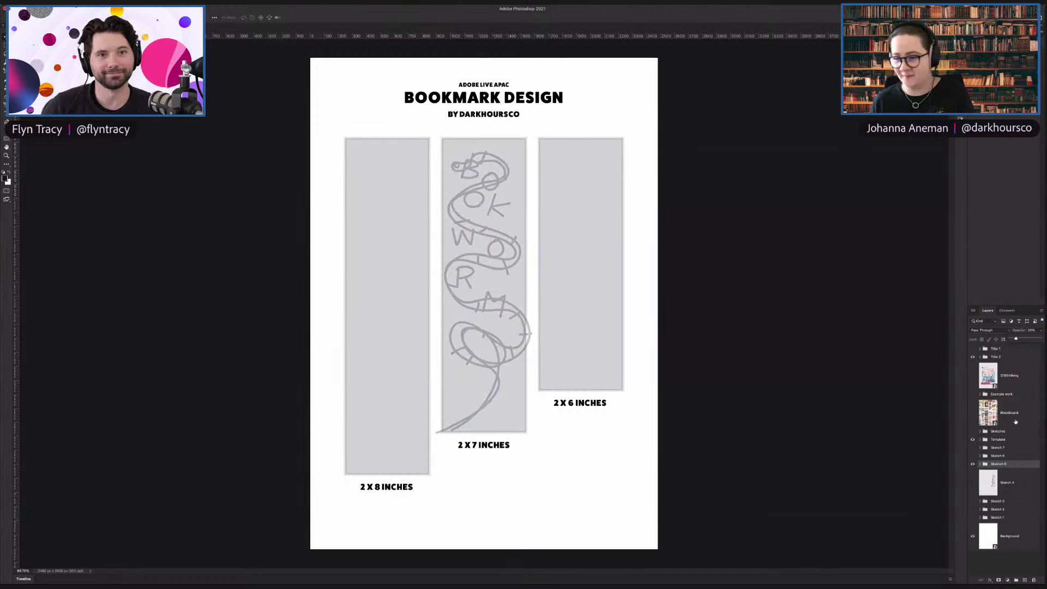
pyautogui.click(1024, 579)
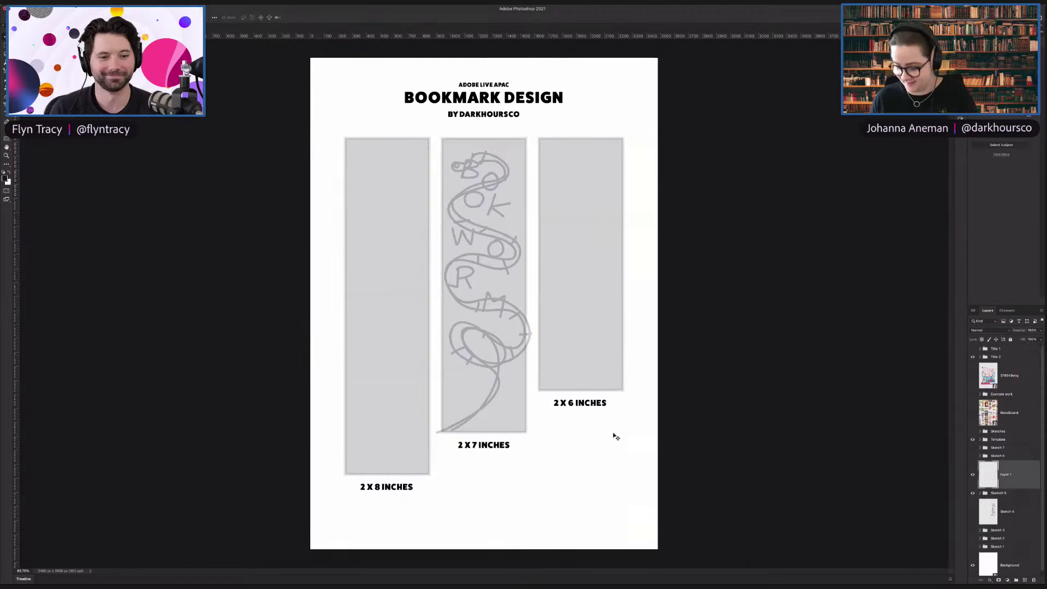
# Step: Choose the Gouache Blair 20 brush by searching the brush presets for "blair", ready to draw on the 2 x 7 inches bookmark
pyautogui.moveTo(477, 310); pyautogui.dragTo(493, 312)
pyautogui.press('v')
pyautogui.scroll(2, 513, 289)
pyautogui.press('z')
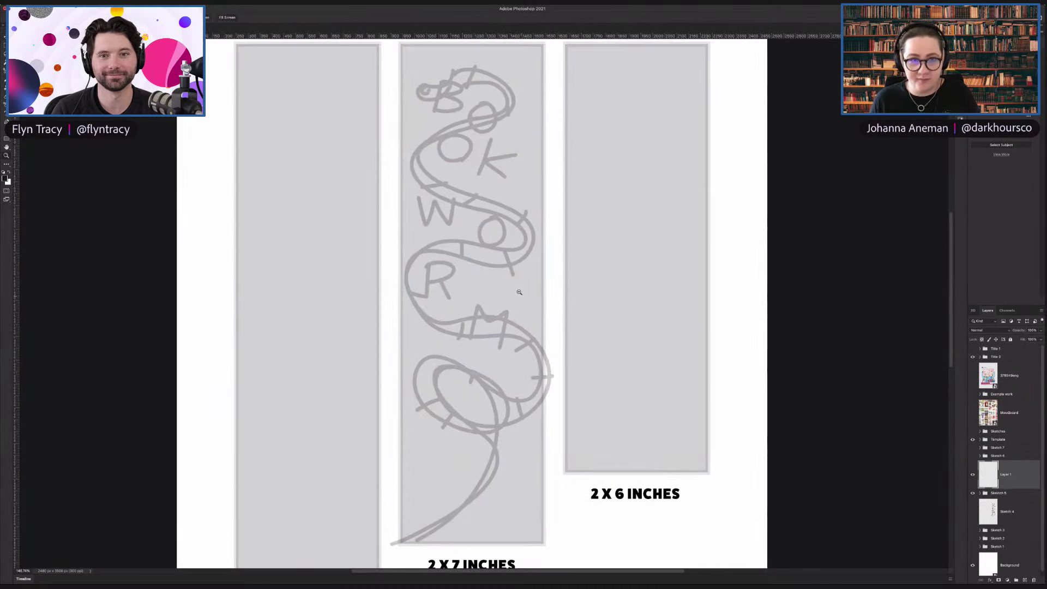
pyautogui.moveTo(519, 289); pyautogui.dragTo(518, 284)
pyautogui.press('v')
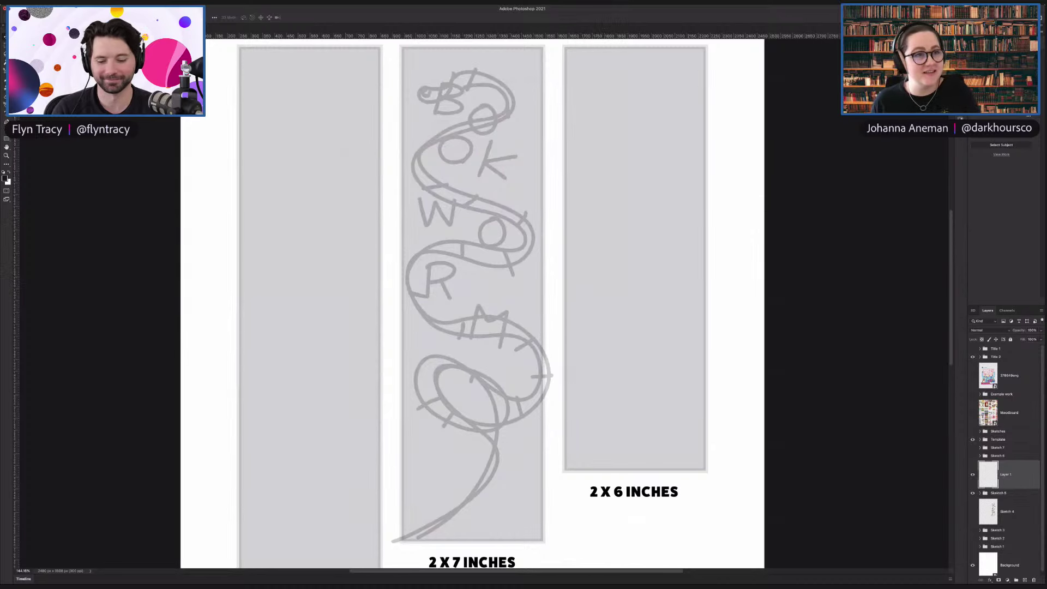
pyautogui.press('b')
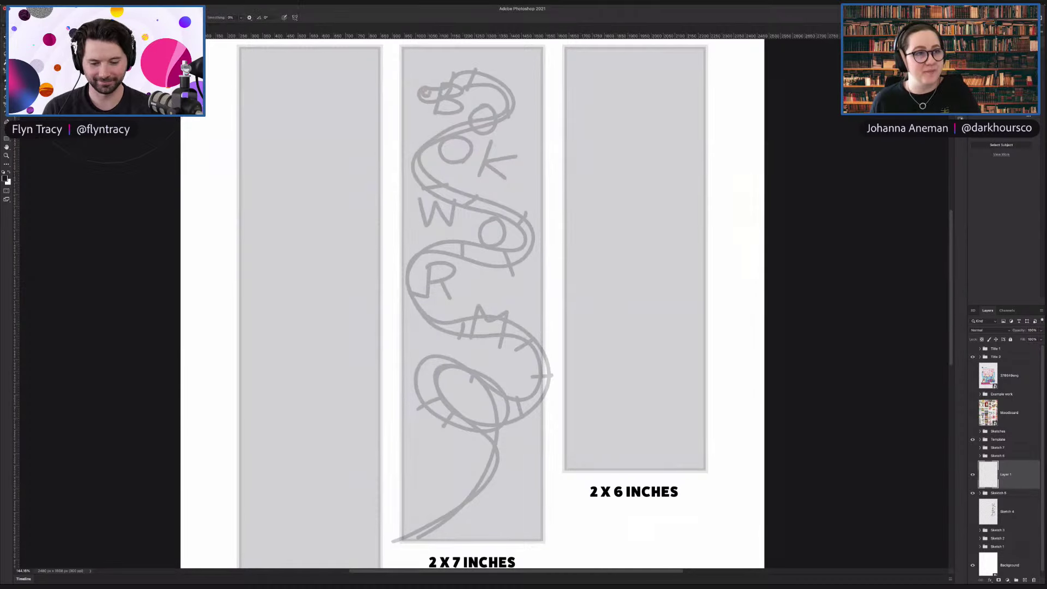
pyautogui.click(93, 17)
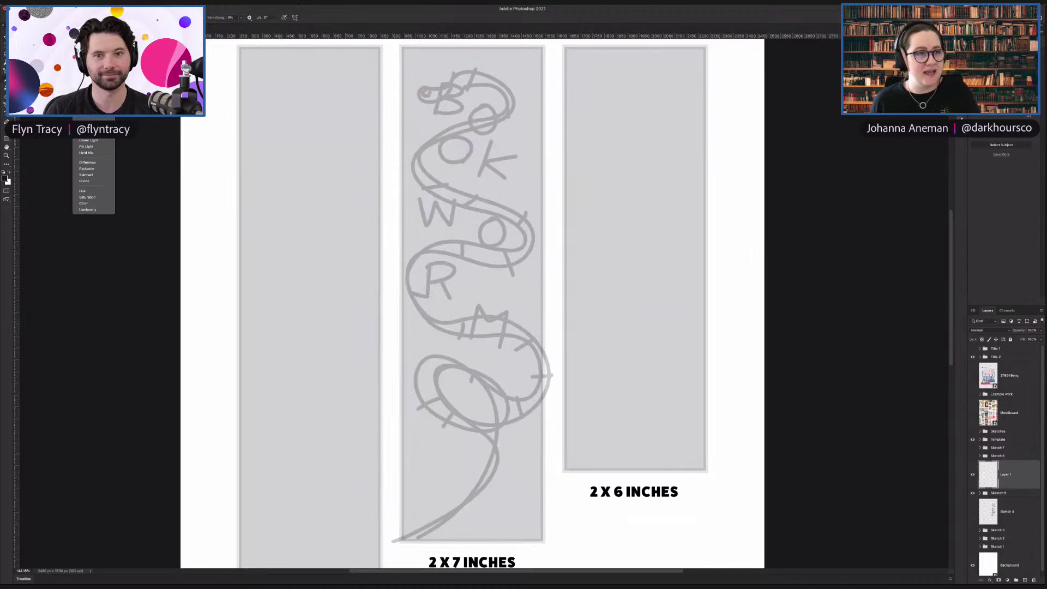
pyautogui.press('Escape')
pyautogui.click(27, 17)
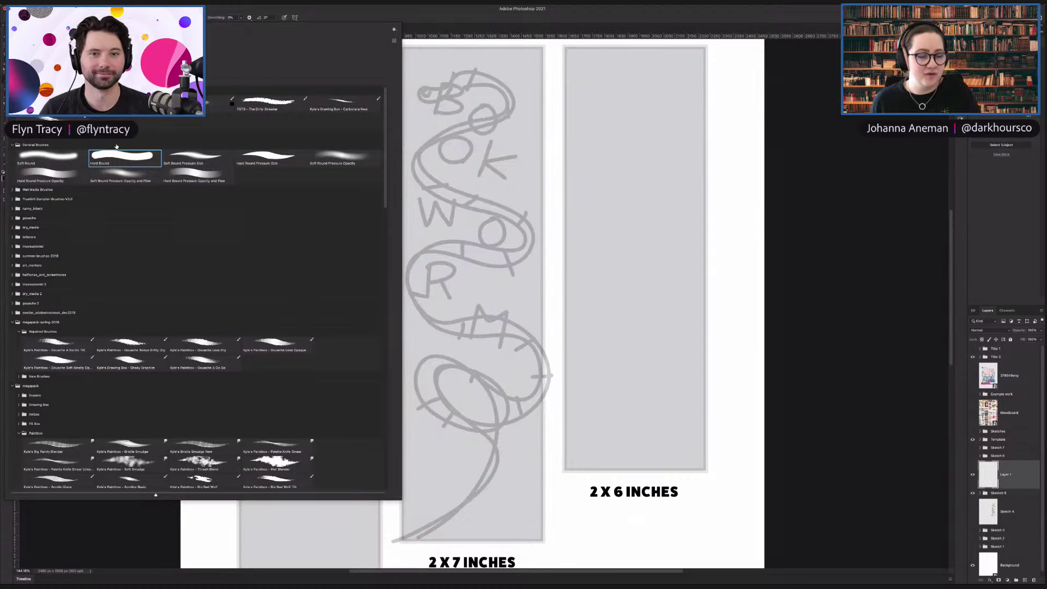
pyautogui.scroll(-1, 384, 163)
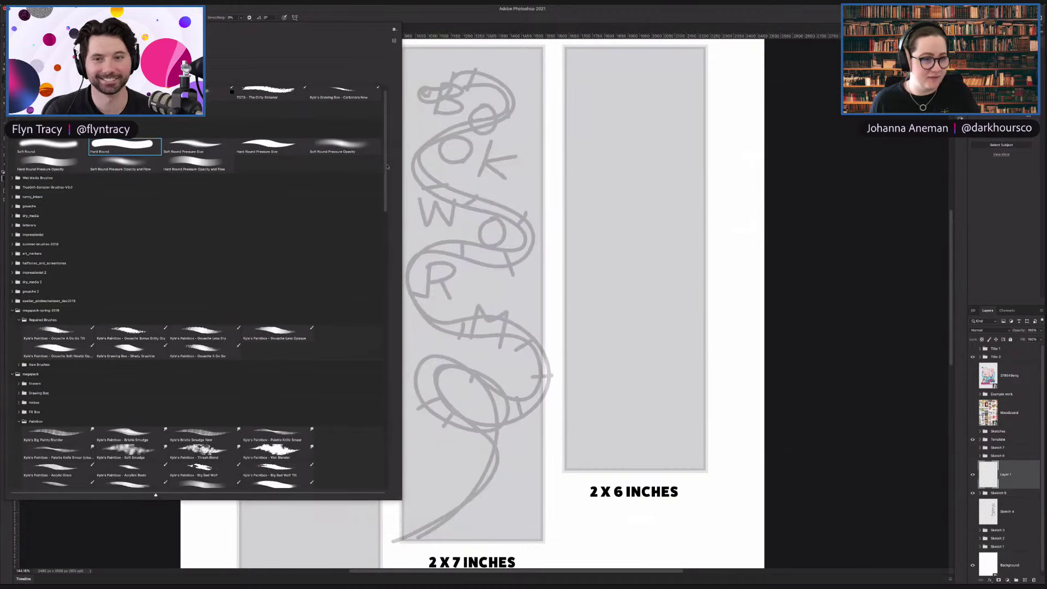
pyautogui.scroll(-6, 385, 164)
pyautogui.scroll(-14, 393, 238)
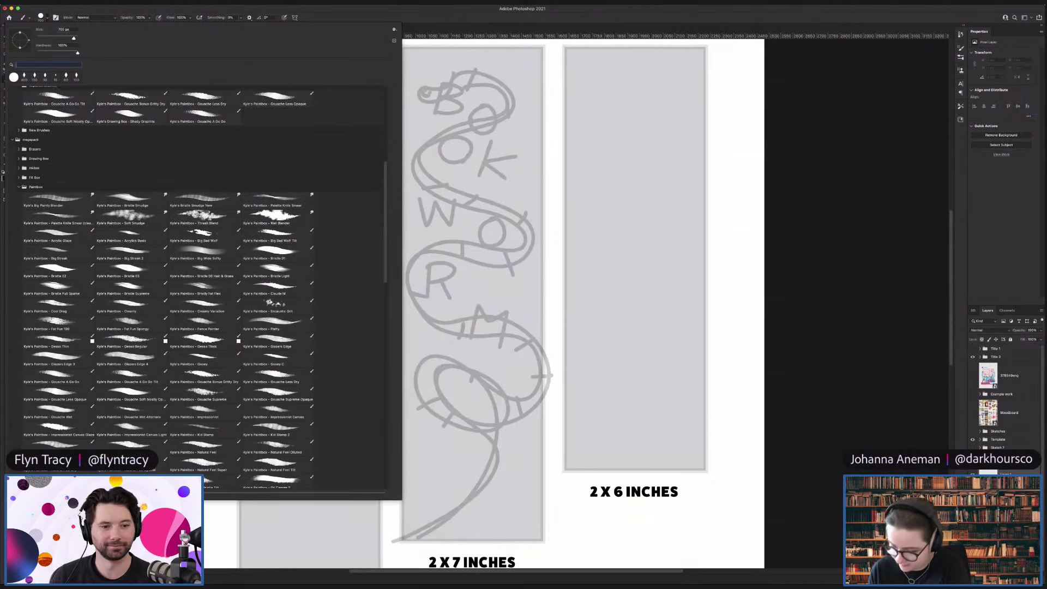
pyautogui.write('blair')
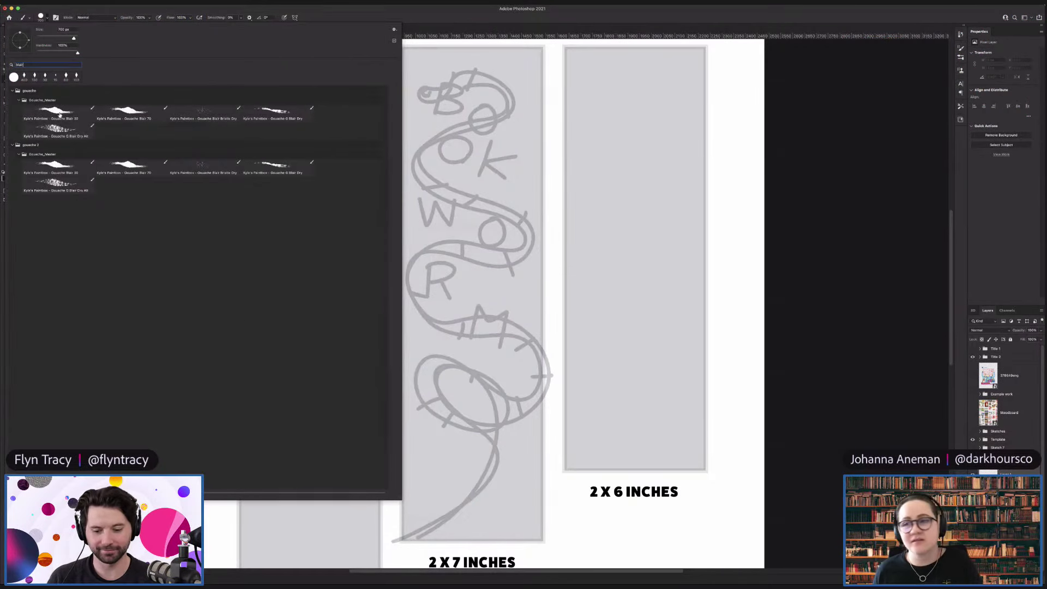
pyautogui.click(61, 110)
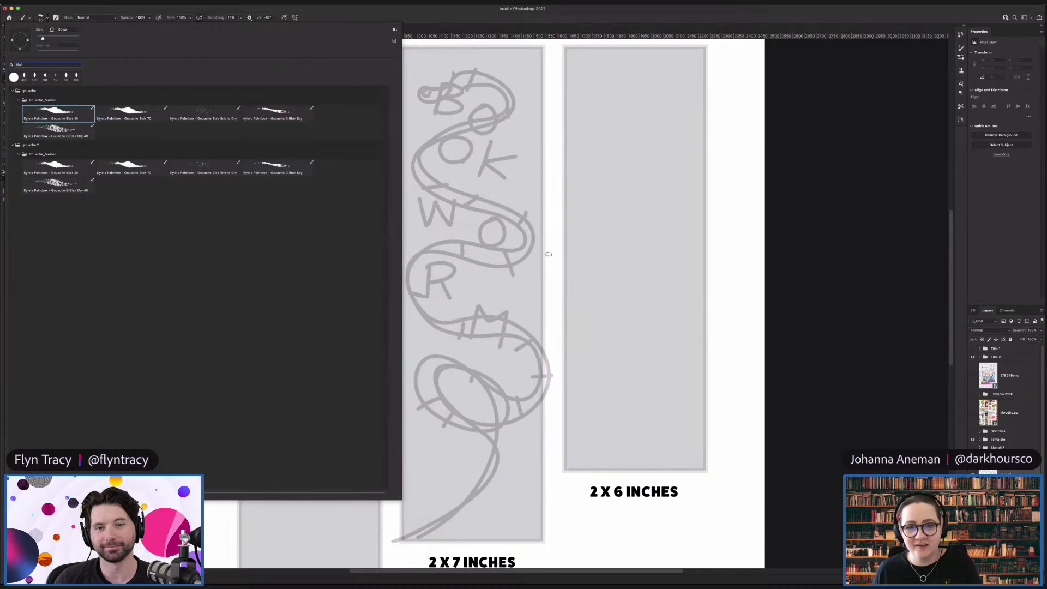
pyautogui.click(554, 276)
pyautogui.moveTo(552, 254)
pyautogui.mouseDown()
pyautogui.moveTo(521, 260)
pyautogui.moveTo(539, 287)
pyautogui.moveTo(505, 311)
pyautogui.mouseUp()
pyautogui.moveTo(493, 289); pyautogui.dragTo(458, 269)
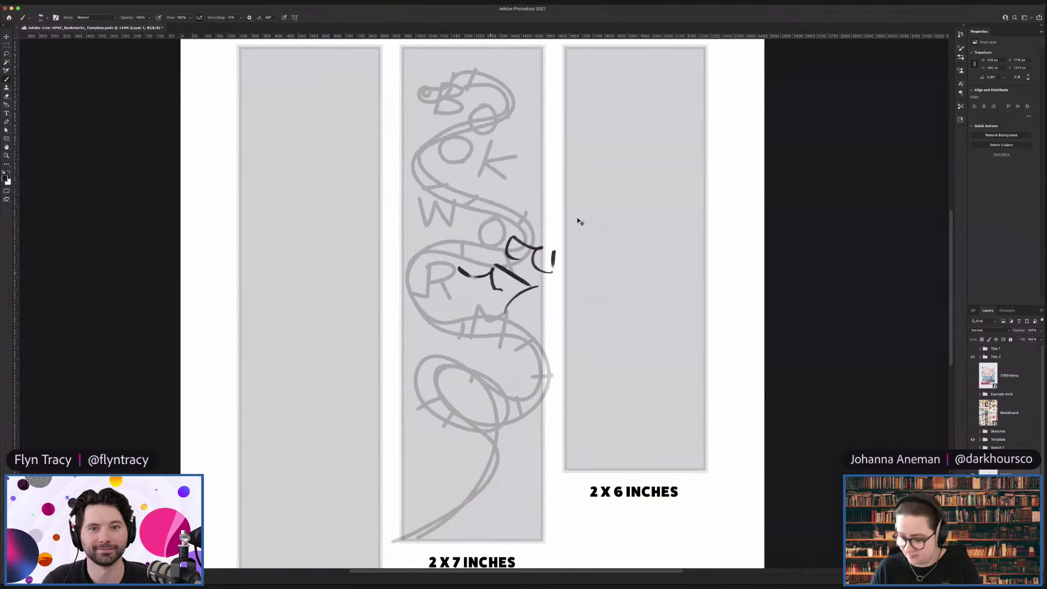
pyautogui.press('super+z')
pyautogui.press('super+z')
pyautogui.press('super+z')
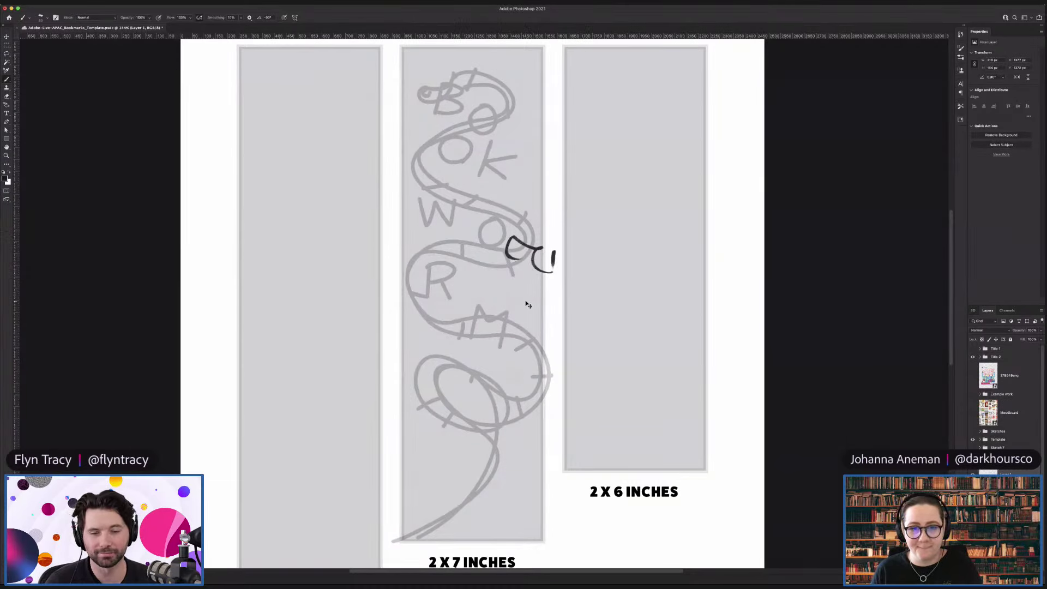
pyautogui.press('super+z')
pyautogui.press('super+z')
pyautogui.press('super+z')
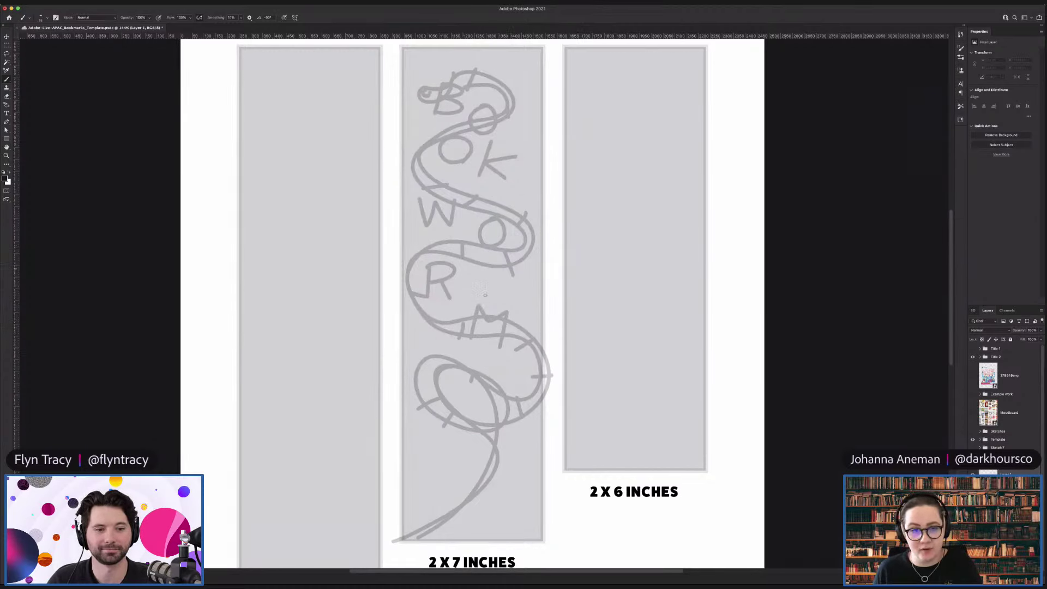
pyautogui.moveTo(453, 261)
pyautogui.mouseDown()
pyautogui.moveTo(469, 322)
pyautogui.moveTo(452, 343)
pyautogui.mouseUp()
pyautogui.moveTo(412, 250)
pyautogui.mouseDown()
pyautogui.moveTo(445, 267)
pyautogui.moveTo(407, 289)
pyautogui.moveTo(422, 327)
pyautogui.moveTo(444, 307)
pyautogui.mouseUp()
pyautogui.moveTo(428, 205); pyautogui.dragTo(486, 247)
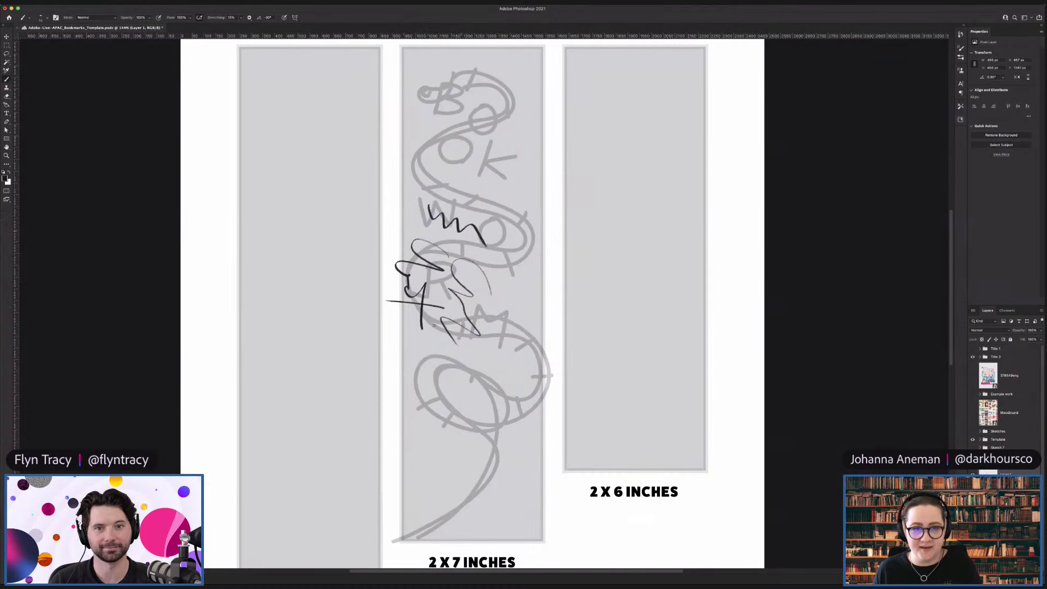
pyautogui.press('super+z')
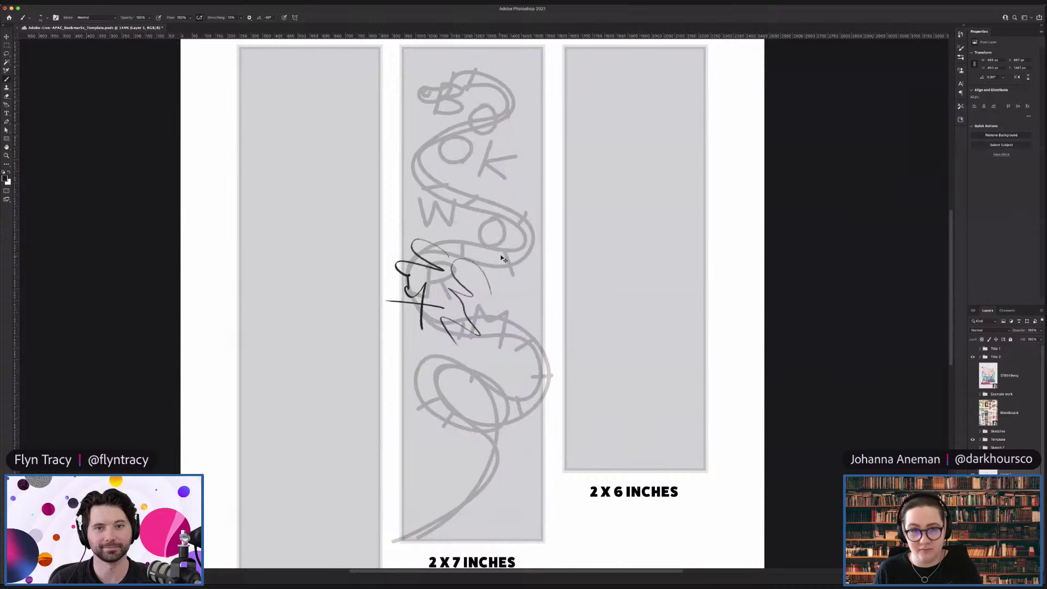
pyautogui.press('super+z')
pyautogui.press('super+z')
pyautogui.press('super+z')
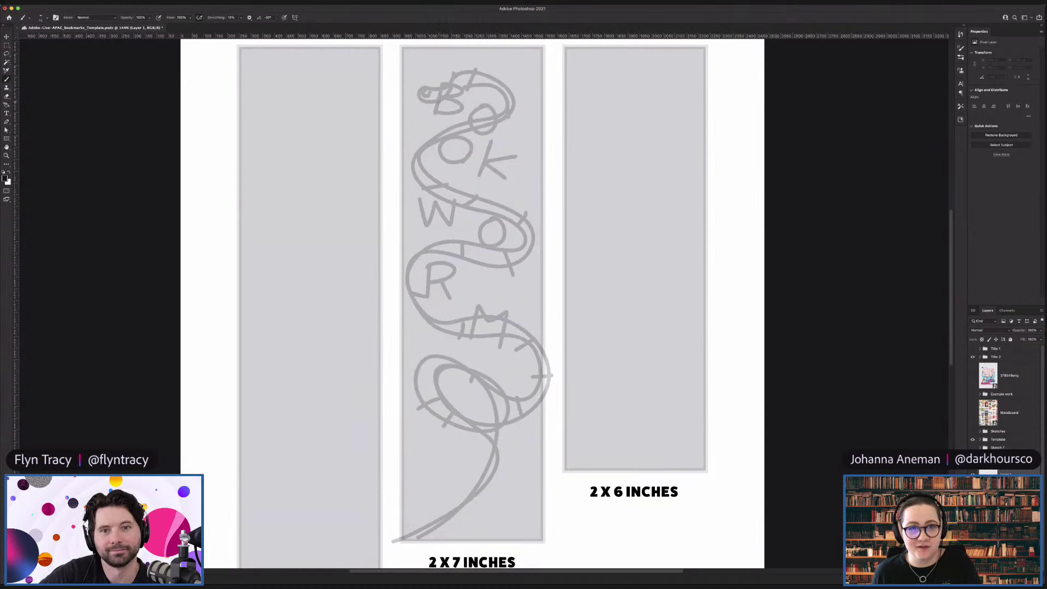
# Step: Hand-letter BOOKWORM in black down the 2 x 7 inches bookmark, staggering the letters and leaving the second and third O half drawn
pyautogui.moveTo(443, 86); pyautogui.dragTo(434, 112)
pyautogui.press('super+z')
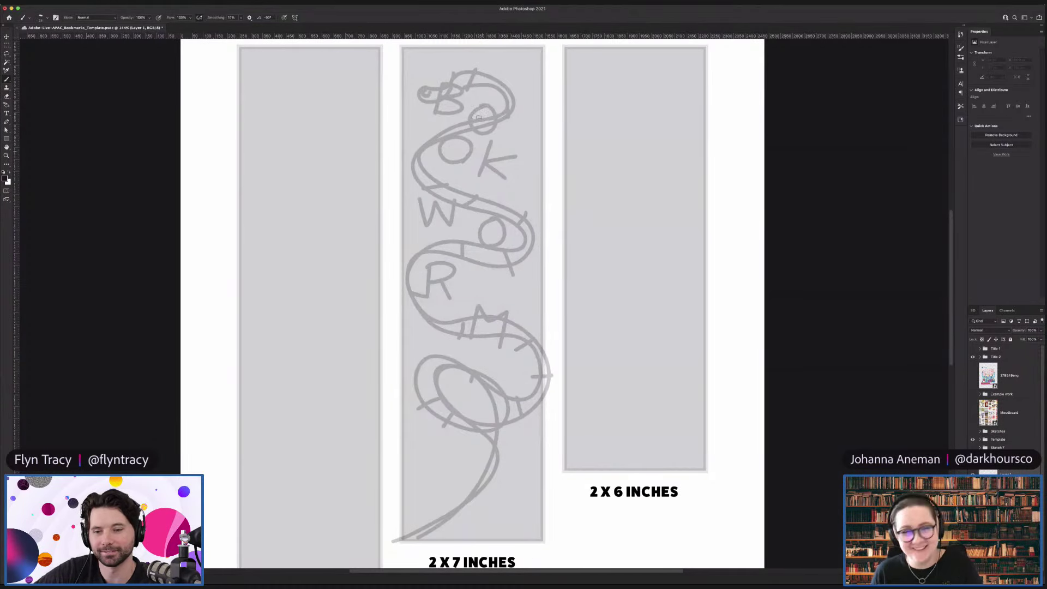
pyautogui.moveTo(443, 86)
pyautogui.mouseDown()
pyautogui.moveTo(434, 113)
pyautogui.moveTo(461, 99)
pyautogui.moveTo(443, 102)
pyautogui.moveTo(464, 115)
pyautogui.moveTo(437, 120)
pyautogui.mouseUp()
pyautogui.press('super+z')
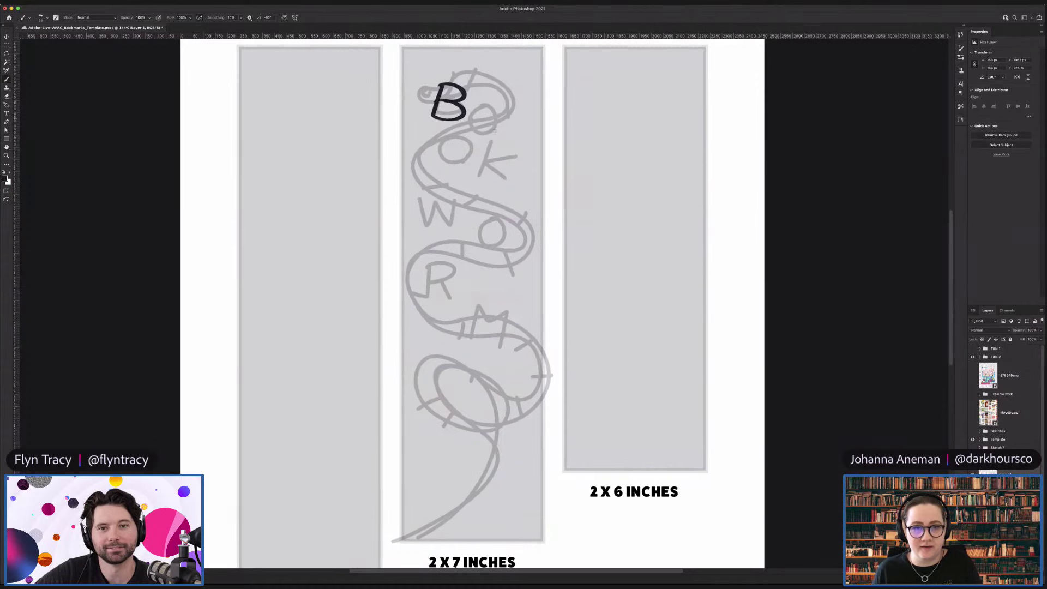
pyautogui.moveTo(477, 152); pyautogui.dragTo(480, 143)
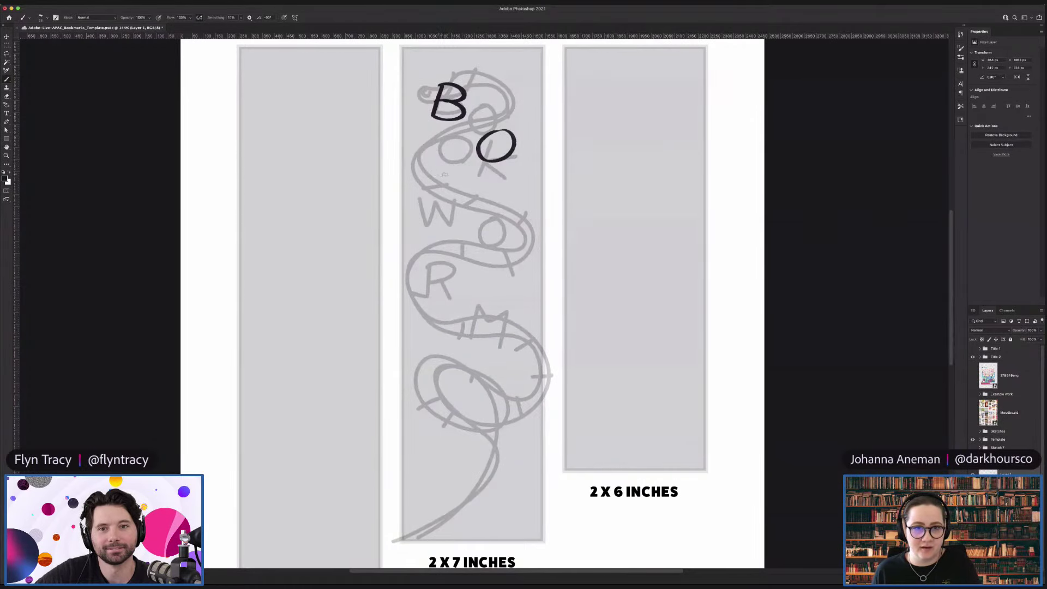
pyautogui.moveTo(434, 178)
pyautogui.mouseDown()
pyautogui.moveTo(465, 171)
pyautogui.moveTo(468, 192)
pyautogui.mouseUp()
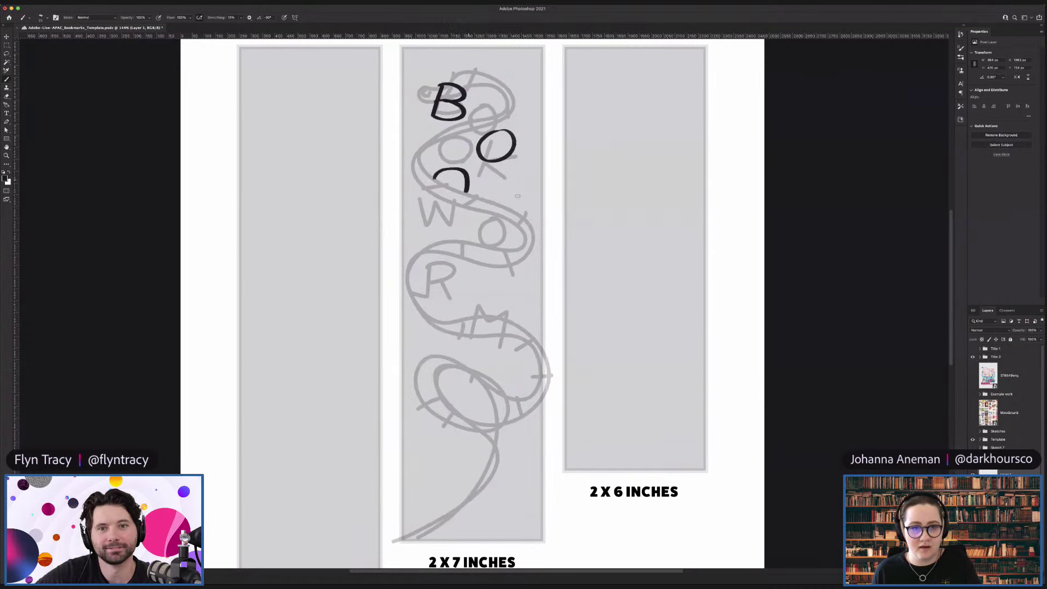
pyautogui.moveTo(502, 186); pyautogui.dragTo(499, 208)
pyautogui.moveTo(527, 191)
pyautogui.mouseDown()
pyautogui.moveTo(507, 199)
pyautogui.moveTo(517, 210)
pyautogui.mouseUp()
pyautogui.moveTo(422, 219)
pyautogui.mouseDown()
pyautogui.moveTo(434, 239)
pyautogui.moveTo(462, 219)
pyautogui.mouseUp()
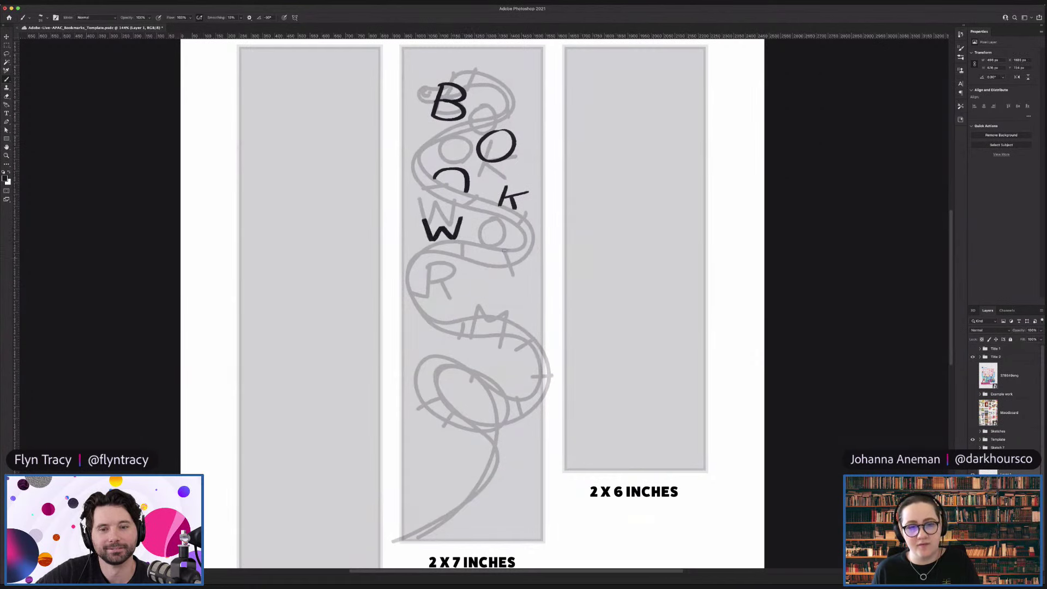
pyautogui.moveTo(481, 266)
pyautogui.mouseDown()
pyautogui.moveTo(513, 285)
pyautogui.moveTo(515, 267)
pyautogui.mouseUp()
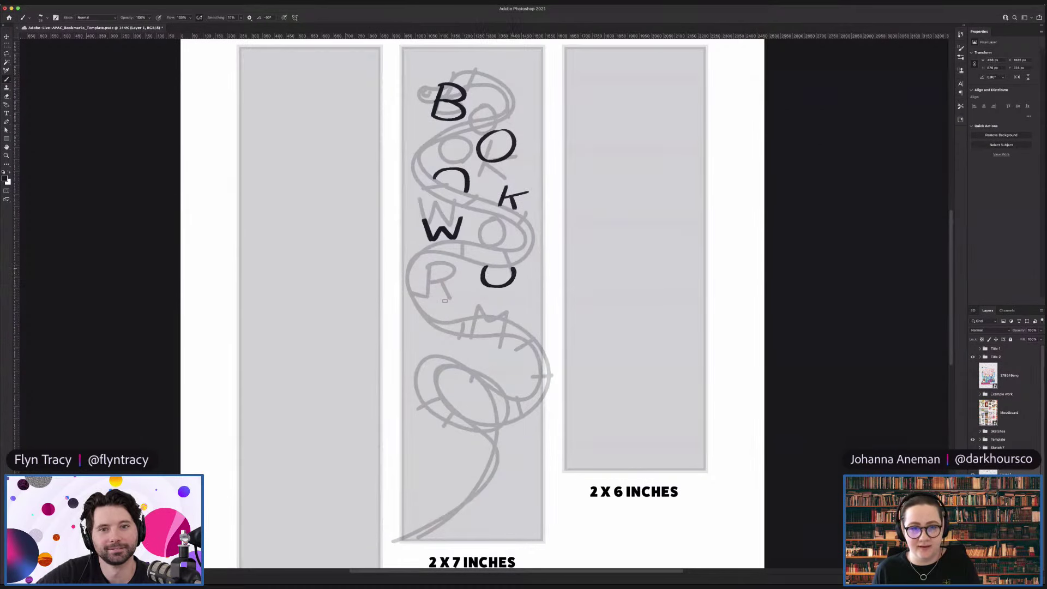
pyautogui.moveTo(437, 288)
pyautogui.mouseDown()
pyautogui.moveTo(436, 315)
pyautogui.moveTo(439, 304)
pyautogui.moveTo(466, 315)
pyautogui.moveTo(523, 310)
pyautogui.moveTo(509, 354)
pyautogui.mouseUp()
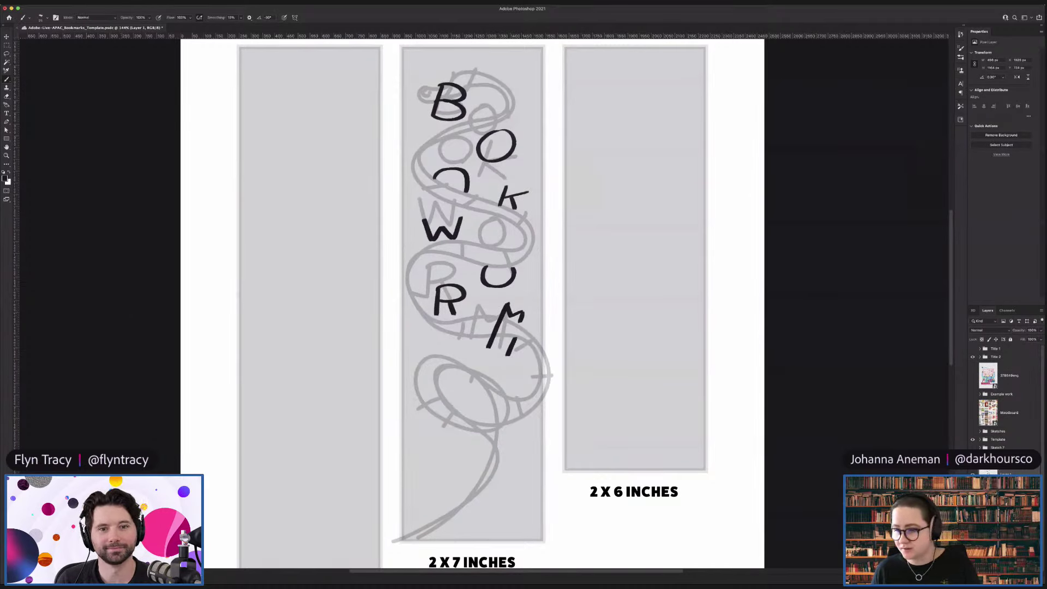
# Step: Add a new layer and sketch the worm's head and upper body curves in black, winding around the B, O, O and K
pyautogui.press('super+alt+shift+n')
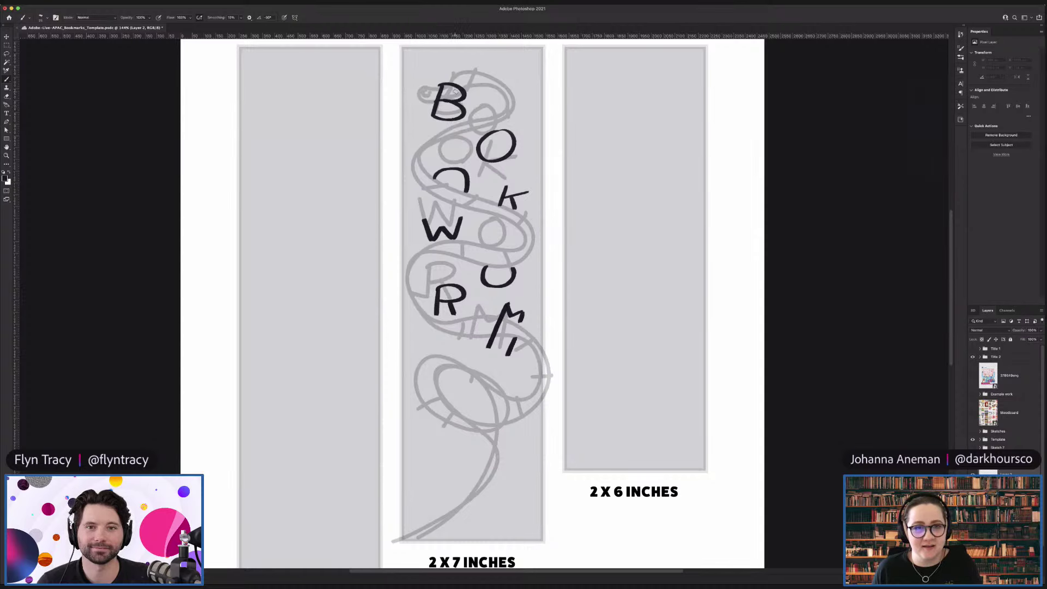
pyautogui.moveTo(425, 99)
pyautogui.mouseDown()
pyautogui.moveTo(431, 128)
pyautogui.moveTo(524, 117)
pyautogui.moveTo(508, 113)
pyautogui.moveTo(527, 132)
pyautogui.moveTo(513, 156)
pyautogui.mouseUp()
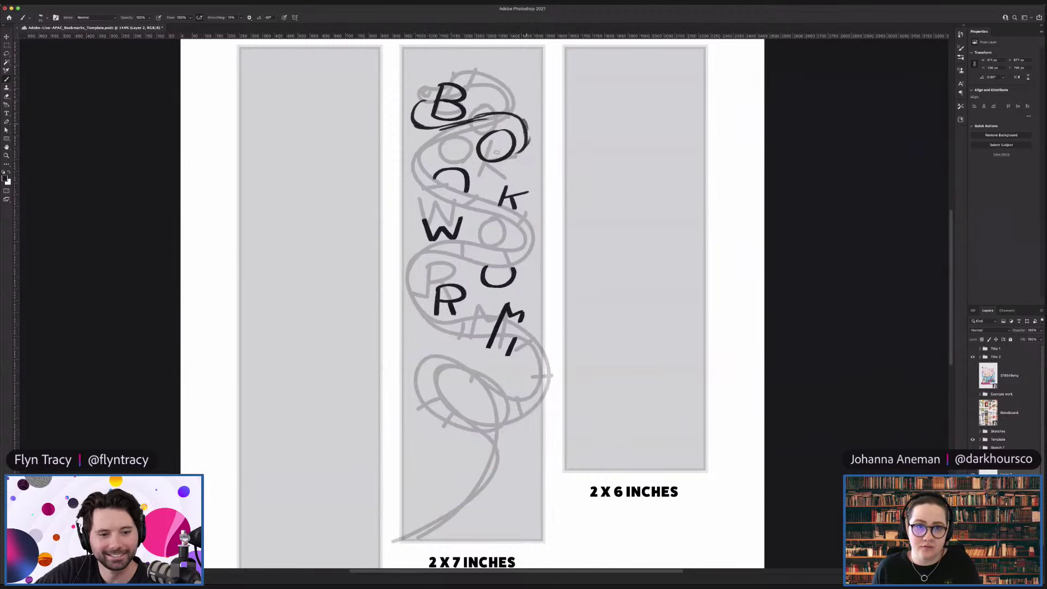
pyautogui.moveTo(437, 165)
pyautogui.mouseDown()
pyautogui.moveTo(535, 226)
pyautogui.moveTo(535, 262)
pyautogui.moveTo(424, 251)
pyautogui.moveTo(441, 258)
pyautogui.moveTo(422, 252)
pyautogui.moveTo(432, 253)
pyautogui.moveTo(408, 264)
pyautogui.moveTo(402, 294)
pyautogui.mouseUp()
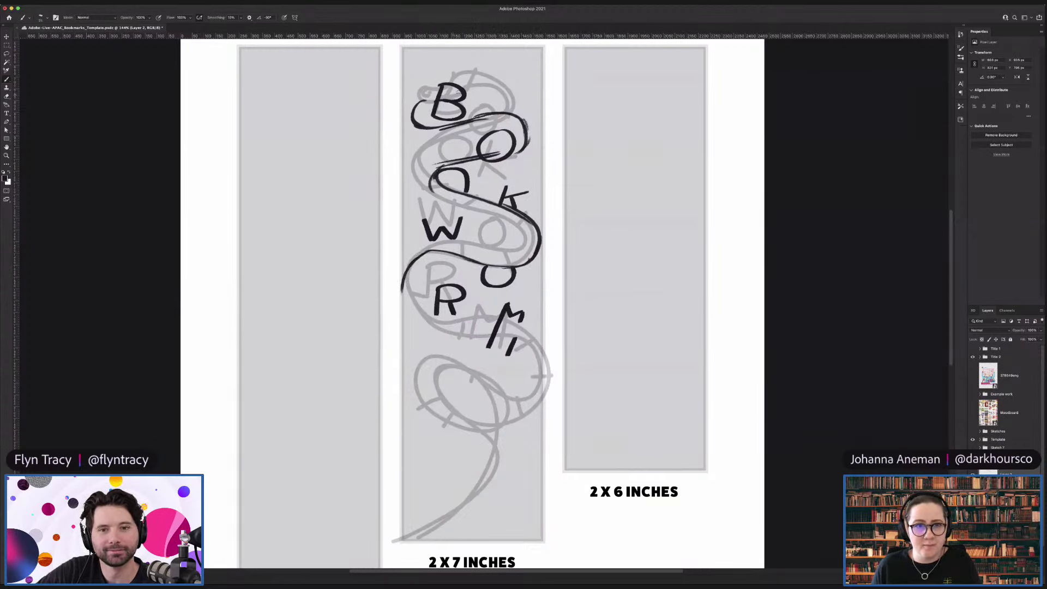
pyautogui.moveTo(425, 101); pyautogui.dragTo(484, 89)
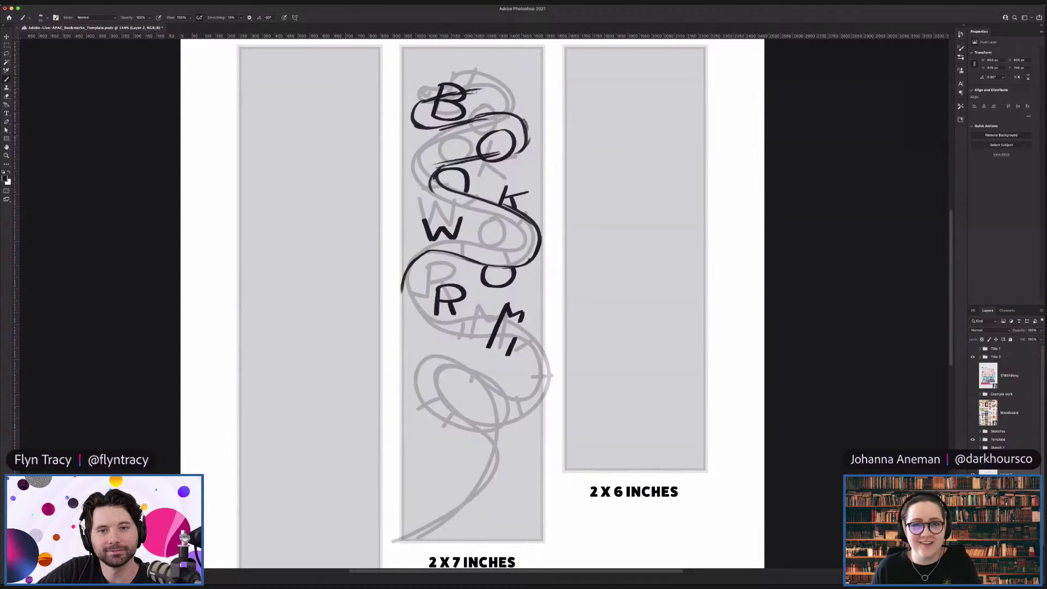
pyautogui.moveTo(472, 88); pyautogui.dragTo(553, 103)
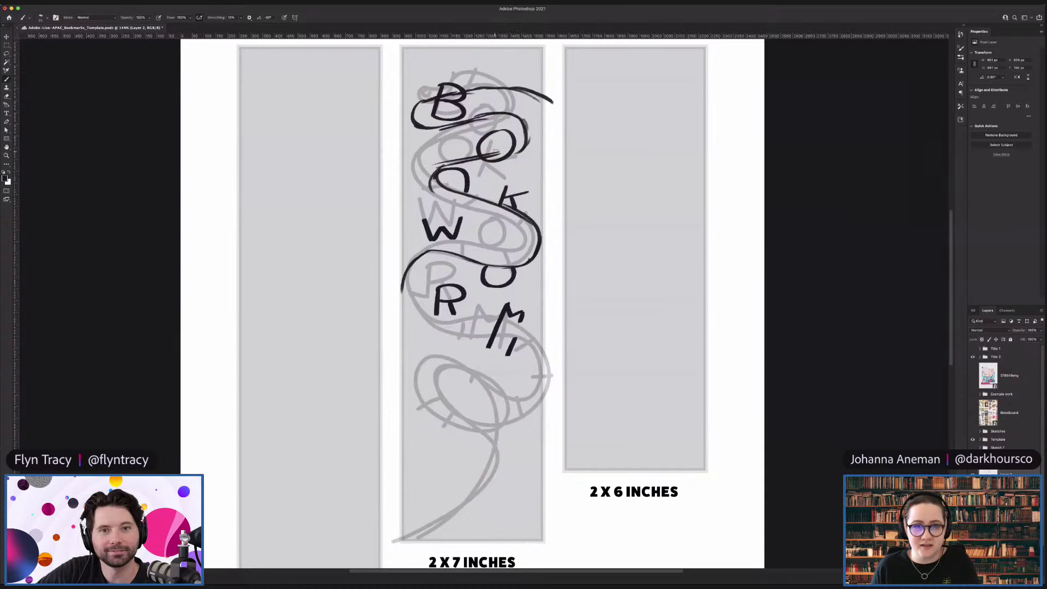
# Step: Sketch the worm's middle curves around the W, O, R and M, and the large loop in the body below the lettering
pyautogui.moveTo(508, 180)
pyautogui.mouseDown()
pyautogui.moveTo(545, 172)
pyautogui.moveTo(414, 195)
pyautogui.moveTo(443, 218)
pyautogui.moveTo(514, 240)
pyautogui.moveTo(460, 228)
pyautogui.moveTo(399, 240)
pyautogui.moveTo(428, 253)
pyautogui.moveTo(404, 298)
pyautogui.moveTo(538, 338)
pyautogui.moveTo(533, 381)
pyautogui.moveTo(549, 374)
pyautogui.moveTo(537, 409)
pyautogui.mouseUp()
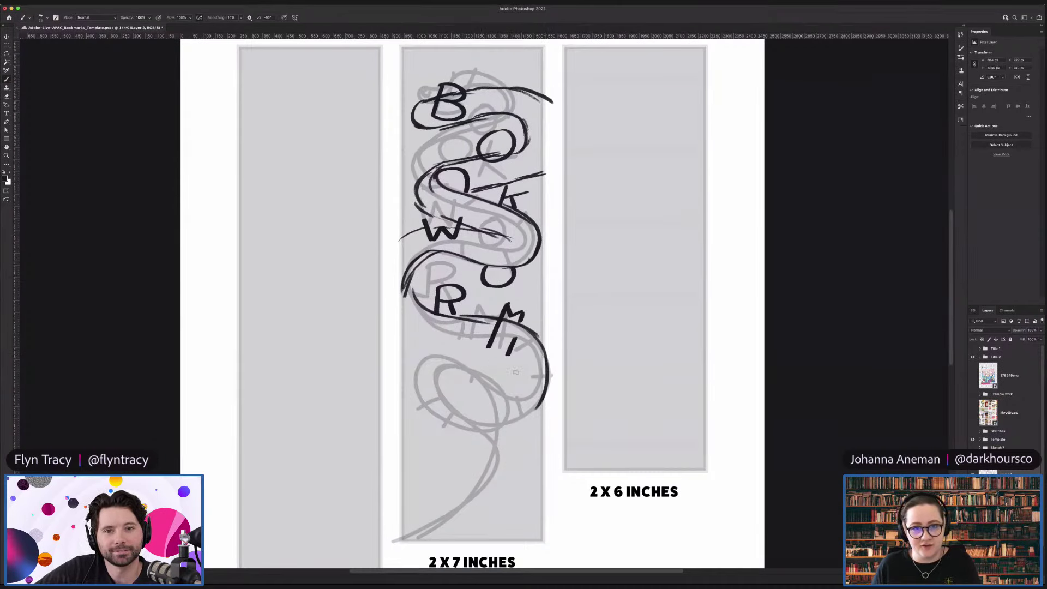
pyautogui.moveTo(536, 404)
pyautogui.mouseDown()
pyautogui.moveTo(456, 425)
pyautogui.moveTo(474, 432)
pyautogui.moveTo(445, 424)
pyautogui.moveTo(418, 382)
pyautogui.moveTo(437, 356)
pyautogui.moveTo(503, 418)
pyautogui.moveTo(445, 352)
pyautogui.mouseUp()
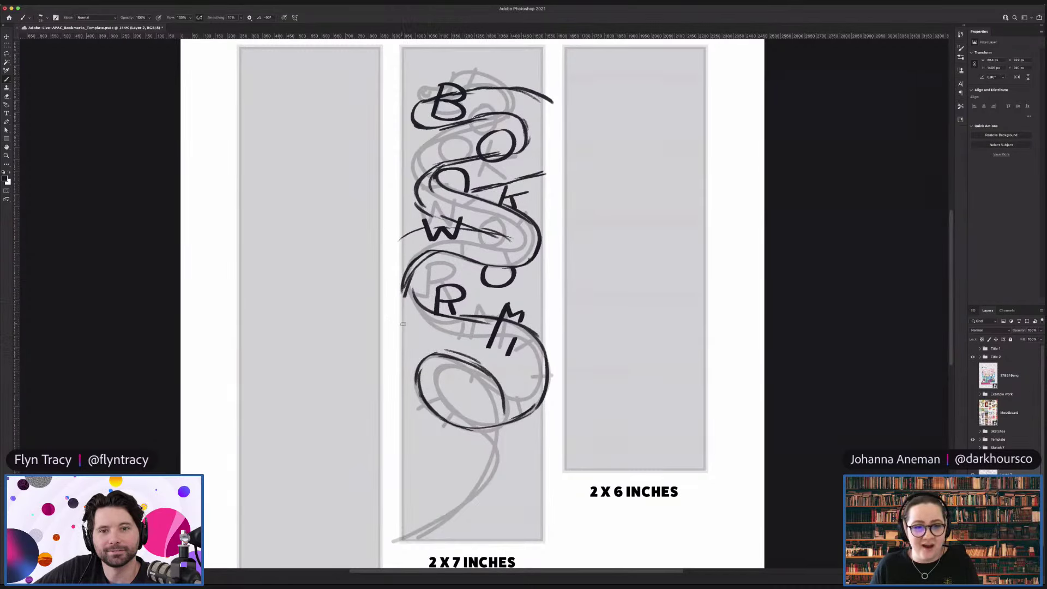
pyautogui.moveTo(400, 321)
pyautogui.mouseDown()
pyautogui.moveTo(429, 345)
pyautogui.moveTo(494, 352)
pyautogui.moveTo(521, 373)
pyautogui.moveTo(507, 389)
pyautogui.mouseUp()
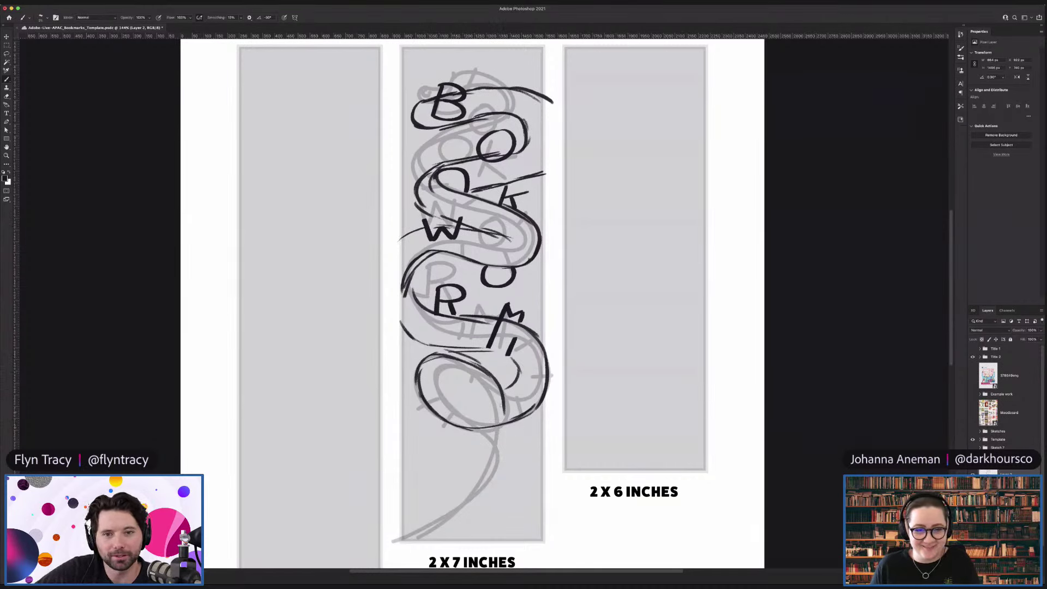
# Step: Draw the worm's tail curving down out of the loop and reshape the loop's outer edge
pyautogui.moveTo(505, 381)
pyautogui.mouseDown()
pyautogui.moveTo(497, 482)
pyautogui.moveTo(461, 567)
pyautogui.mouseUp()
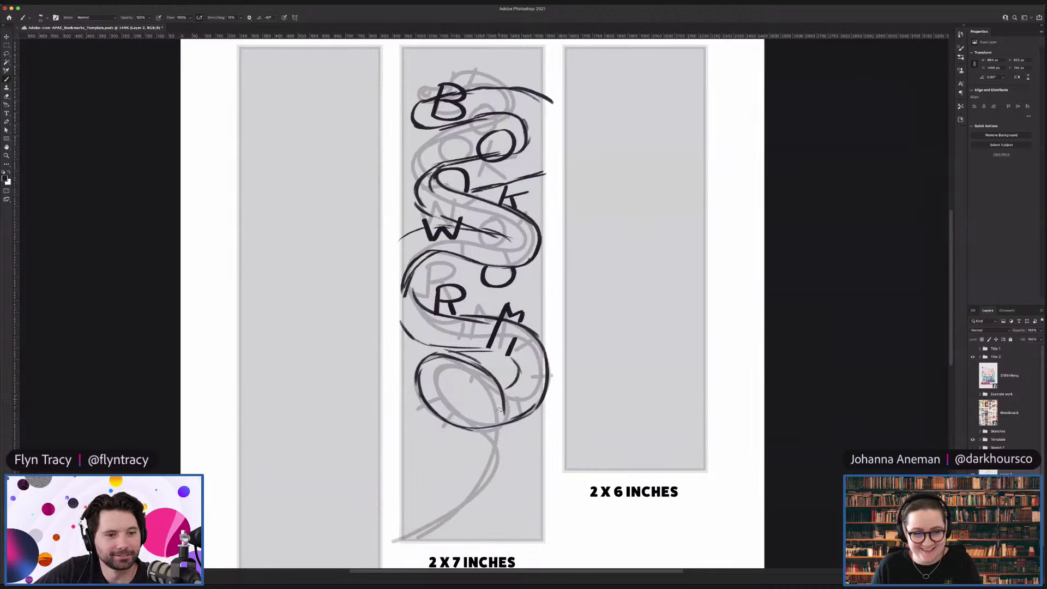
pyautogui.moveTo(504, 401)
pyautogui.mouseDown()
pyautogui.moveTo(463, 512)
pyautogui.moveTo(439, 496)
pyautogui.mouseUp()
pyautogui.moveTo(470, 412)
pyautogui.mouseDown()
pyautogui.moveTo(454, 397)
pyautogui.moveTo(476, 413)
pyautogui.moveTo(470, 450)
pyautogui.moveTo(436, 493)
pyautogui.mouseUp()
pyautogui.moveTo(500, 382); pyautogui.dragTo(510, 434)
pyautogui.moveTo(499, 470); pyautogui.dragTo(499, 417)
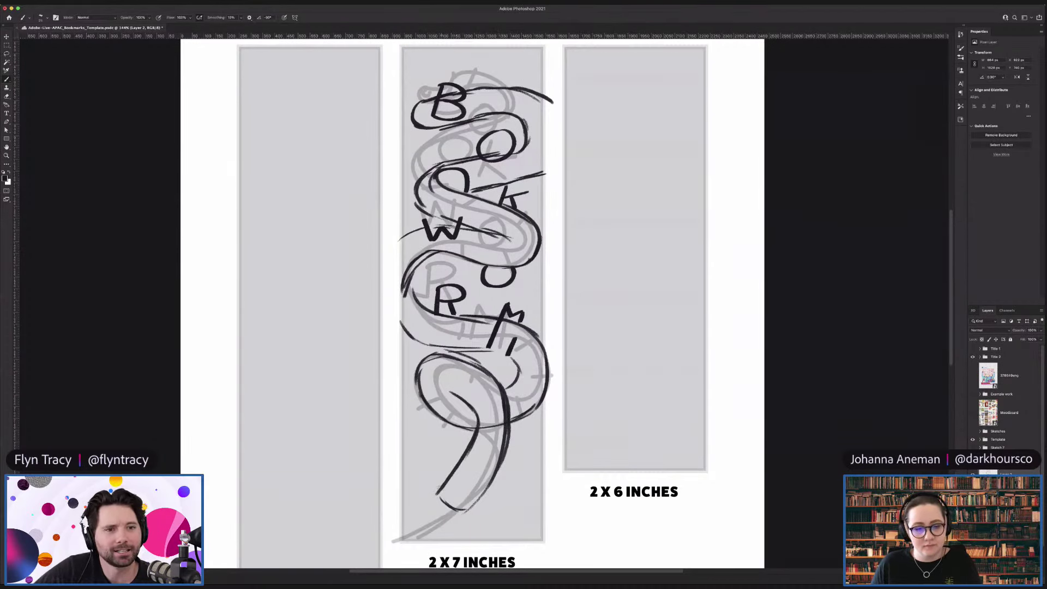
pyautogui.moveTo(511, 394); pyautogui.dragTo(507, 447)
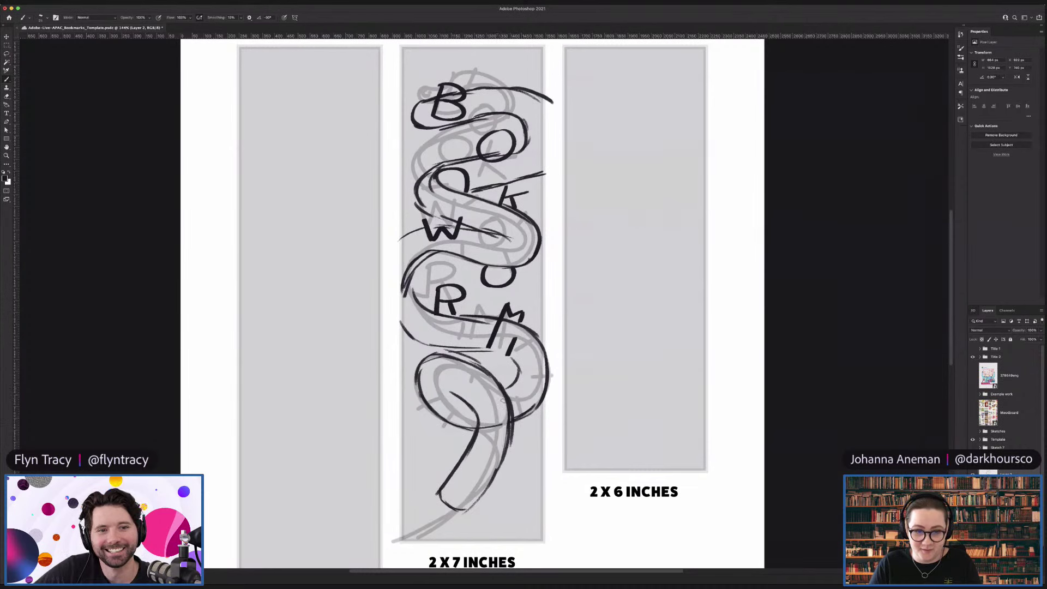
pyautogui.moveTo(511, 412); pyautogui.dragTo(492, 491)
pyautogui.hotkey('ctrl', 'z')
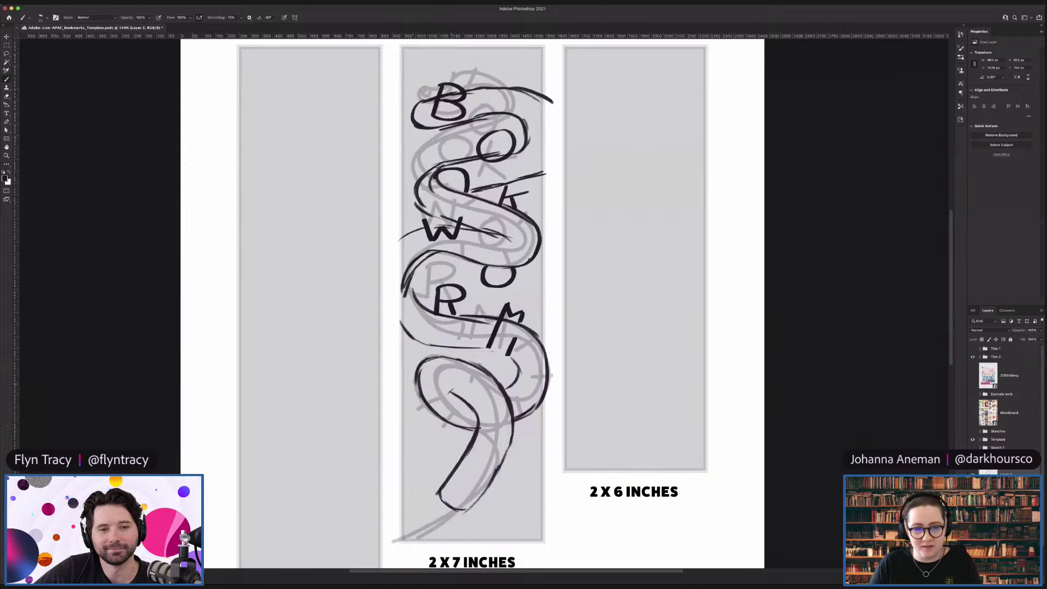
pyautogui.moveTo(417, 369)
pyautogui.mouseDown()
pyautogui.moveTo(410, 404)
pyautogui.moveTo(441, 421)
pyautogui.mouseUp()
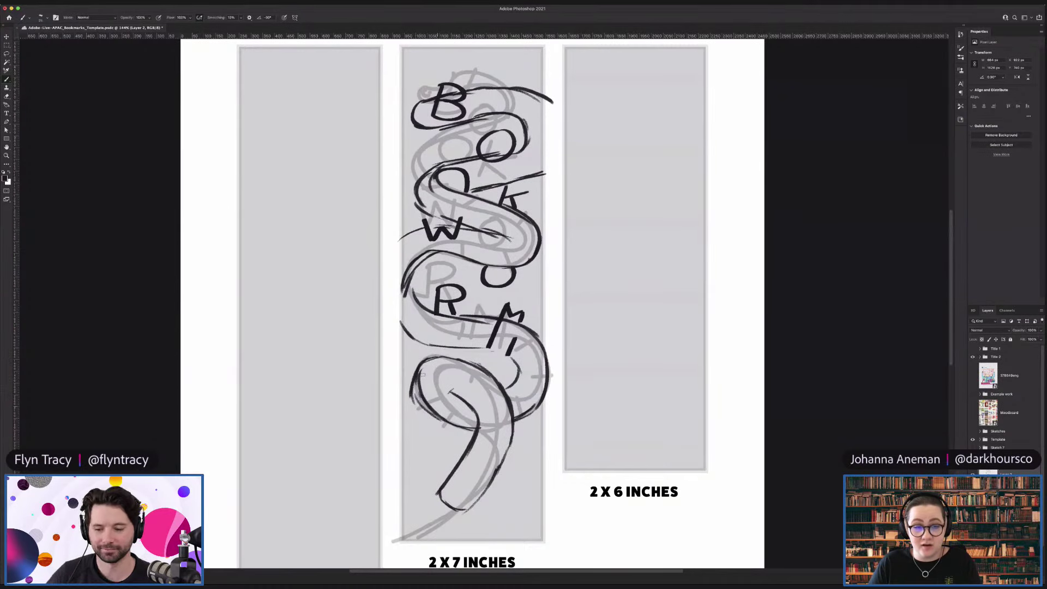
pyautogui.moveTo(416, 371); pyautogui.dragTo(421, 403)
pyautogui.moveTo(420, 381)
pyautogui.mouseDown()
pyautogui.moveTo(441, 415)
pyautogui.moveTo(422, 383)
pyautogui.mouseUp()
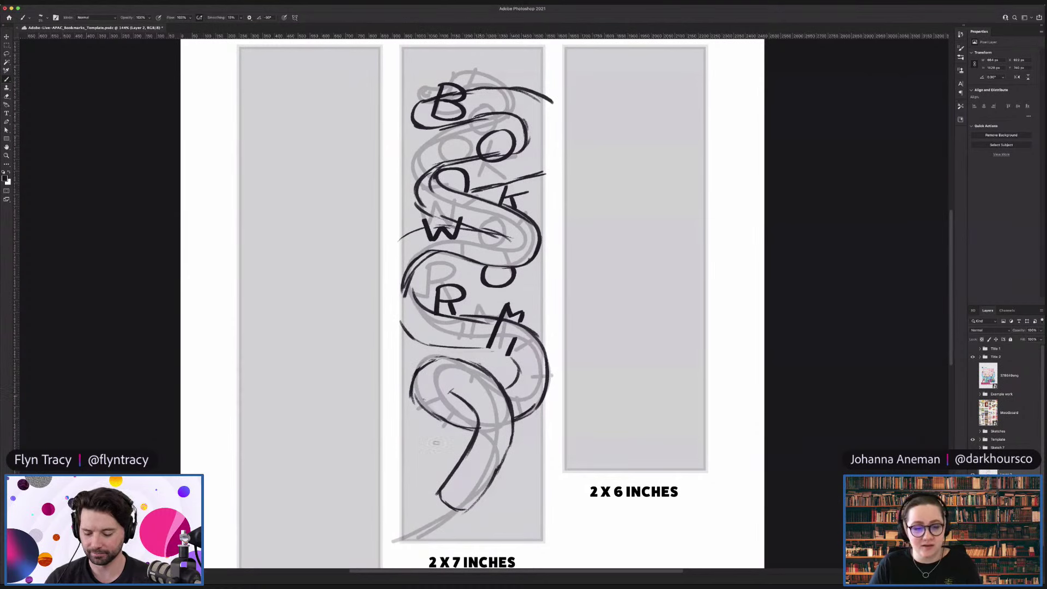
# Step: Extend both sides of the worm's tail to run off the bookmark's lower left corner
pyautogui.moveTo(439, 489); pyautogui.dragTo(402, 513)
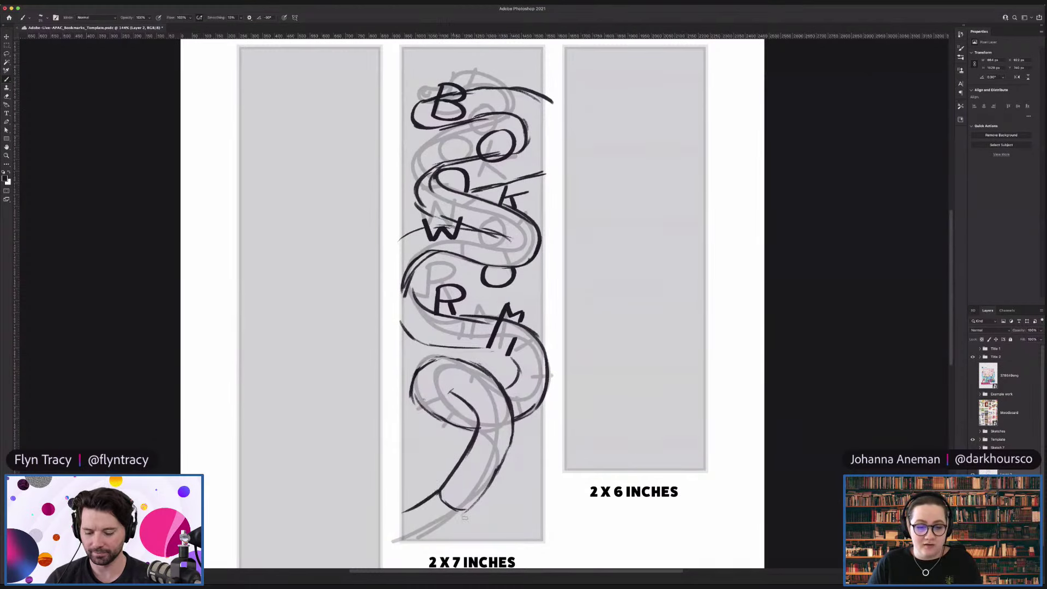
pyautogui.moveTo(467, 510); pyautogui.dragTo(394, 541)
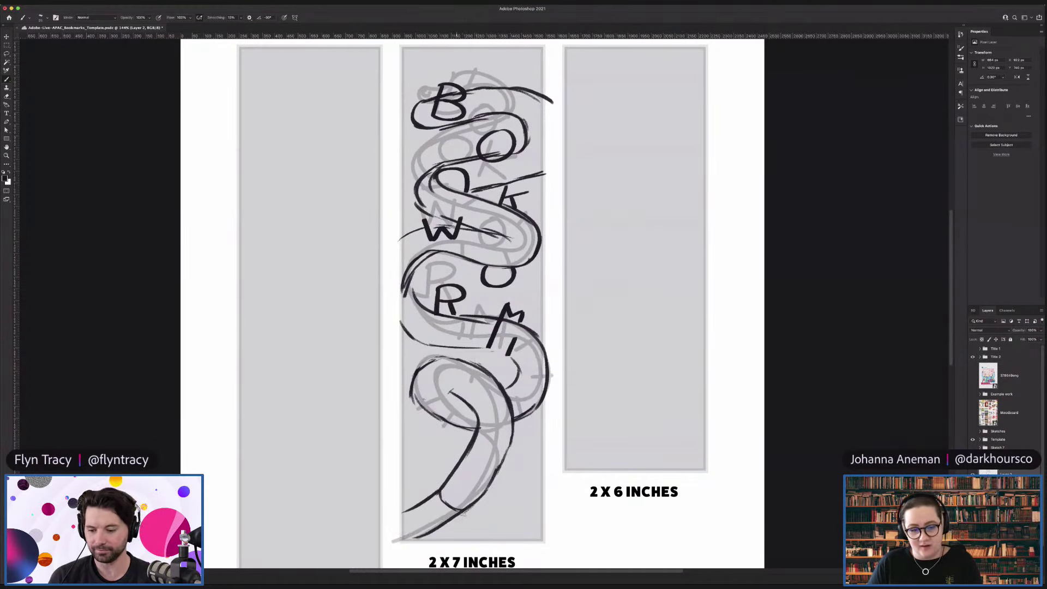
pyautogui.moveTo(470, 509)
pyautogui.mouseDown()
pyautogui.moveTo(418, 545)
pyautogui.moveTo(464, 507)
pyautogui.mouseUp()
pyautogui.moveTo(418, 540); pyautogui.dragTo(459, 511)
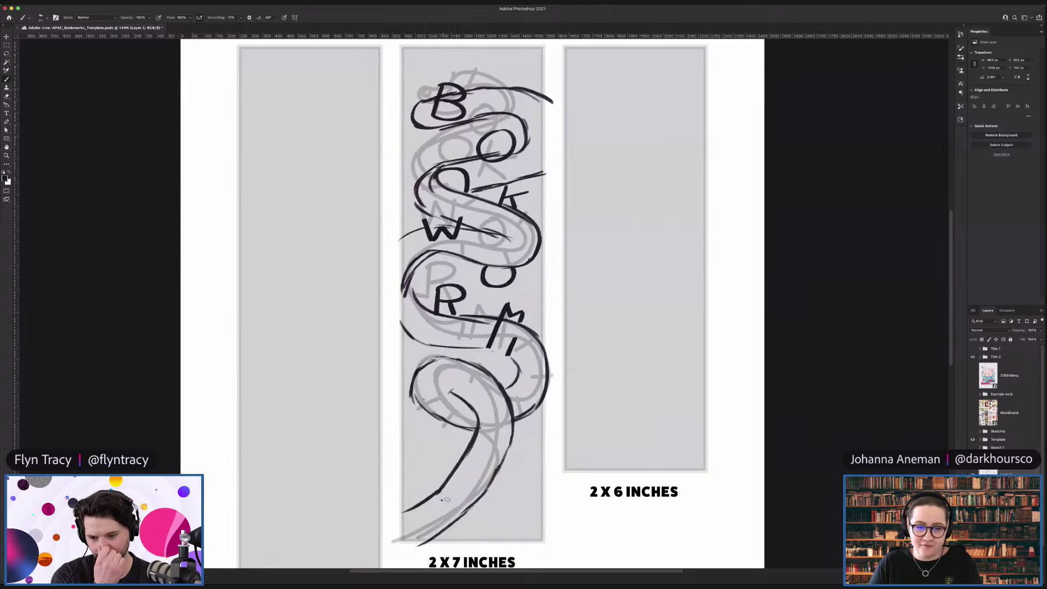
pyautogui.moveTo(513, 439); pyautogui.dragTo(493, 482)
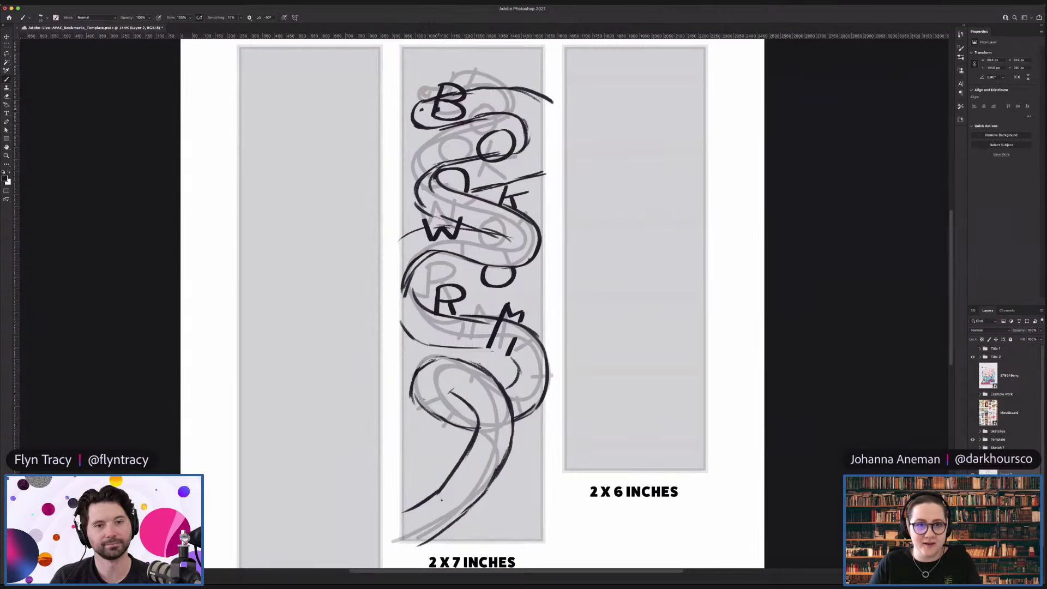
# Step: Add a face and neck bands to the worm's head, and tidy the body curves beside the W and R and inside the loop
pyautogui.moveTo(420, 113); pyautogui.dragTo(489, 112)
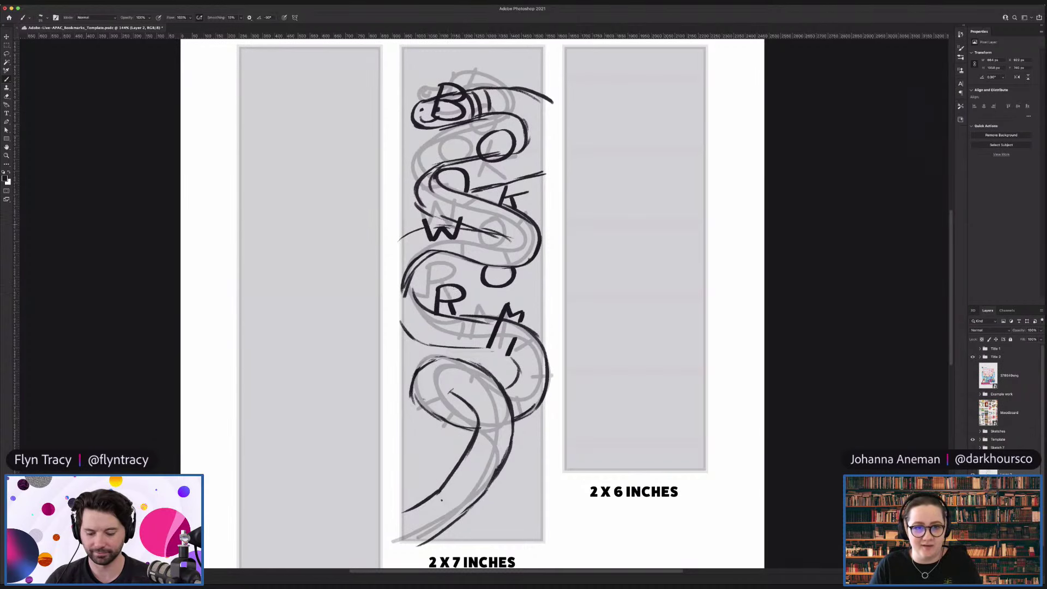
pyautogui.moveTo(394, 244); pyautogui.dragTo(424, 225)
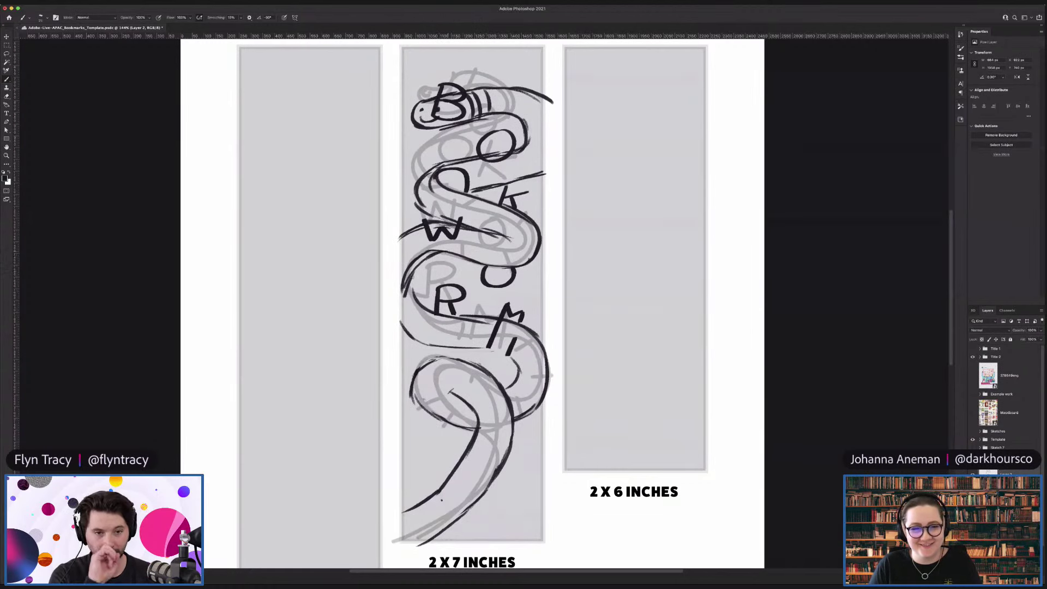
pyautogui.moveTo(417, 264); pyautogui.dragTo(410, 299)
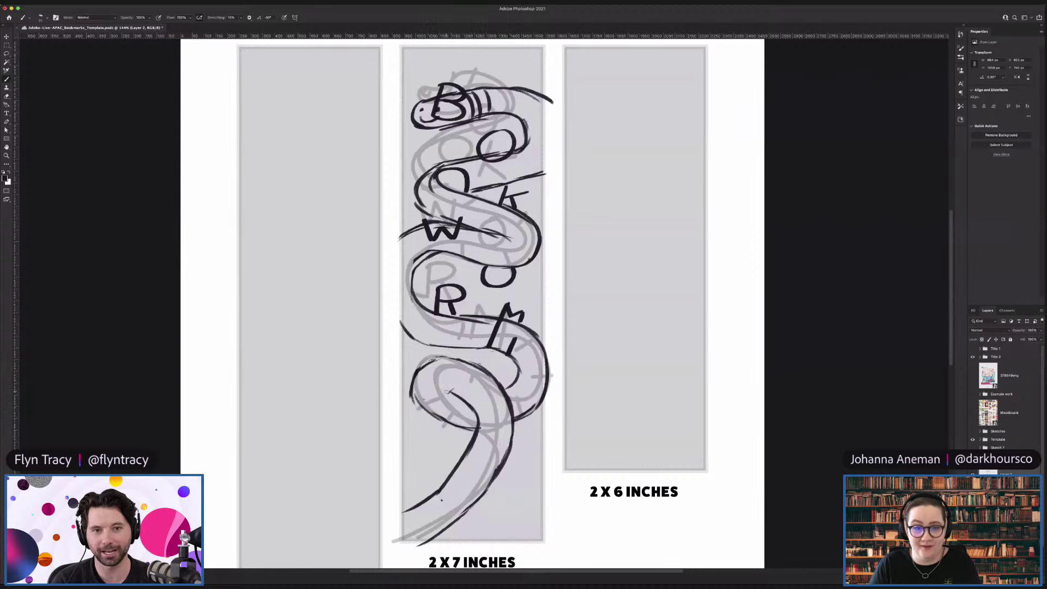
pyautogui.moveTo(467, 399)
pyautogui.mouseDown()
pyautogui.moveTo(478, 421)
pyautogui.moveTo(453, 385)
pyautogui.mouseUp()
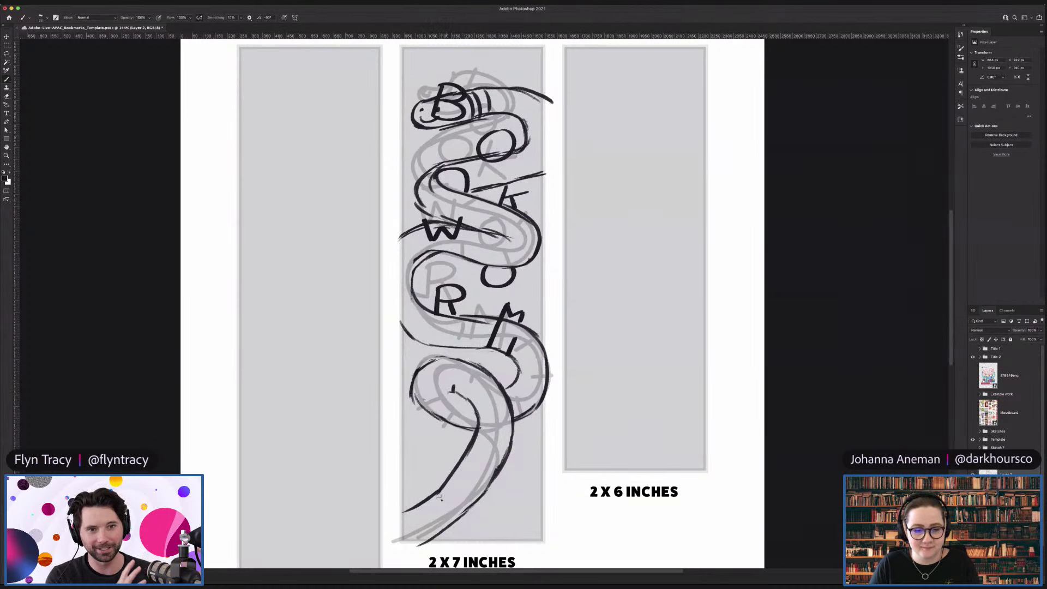
# Step: Close the worm's tail with a rounded end and erase the lines extending beyond it
pyautogui.moveTo(438, 494); pyautogui.dragTo(478, 507)
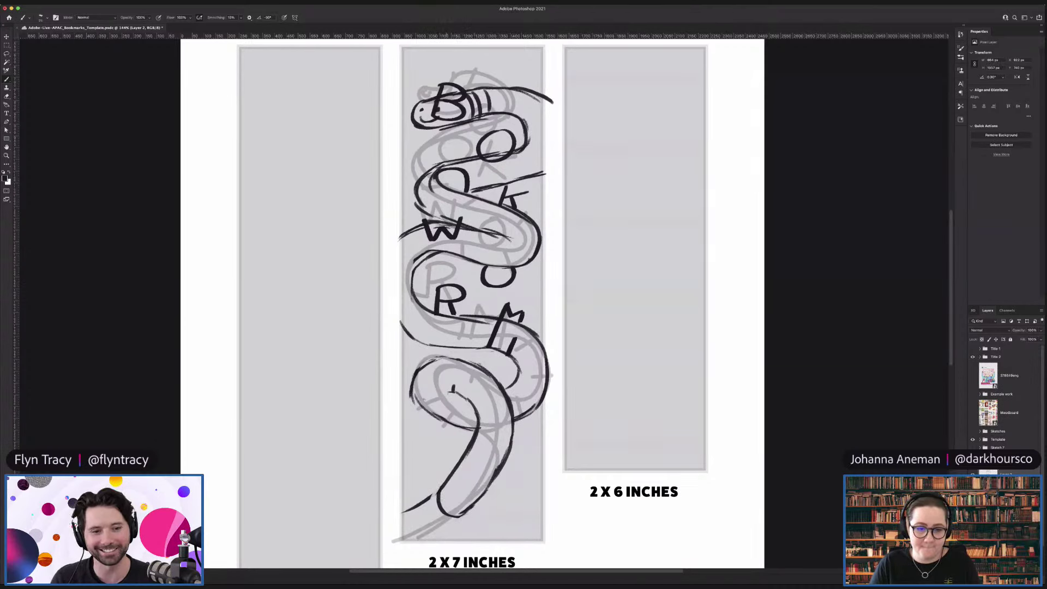
pyautogui.moveTo(404, 511)
pyautogui.mouseDown()
pyautogui.moveTo(423, 500)
pyautogui.moveTo(427, 512)
pyautogui.mouseUp()
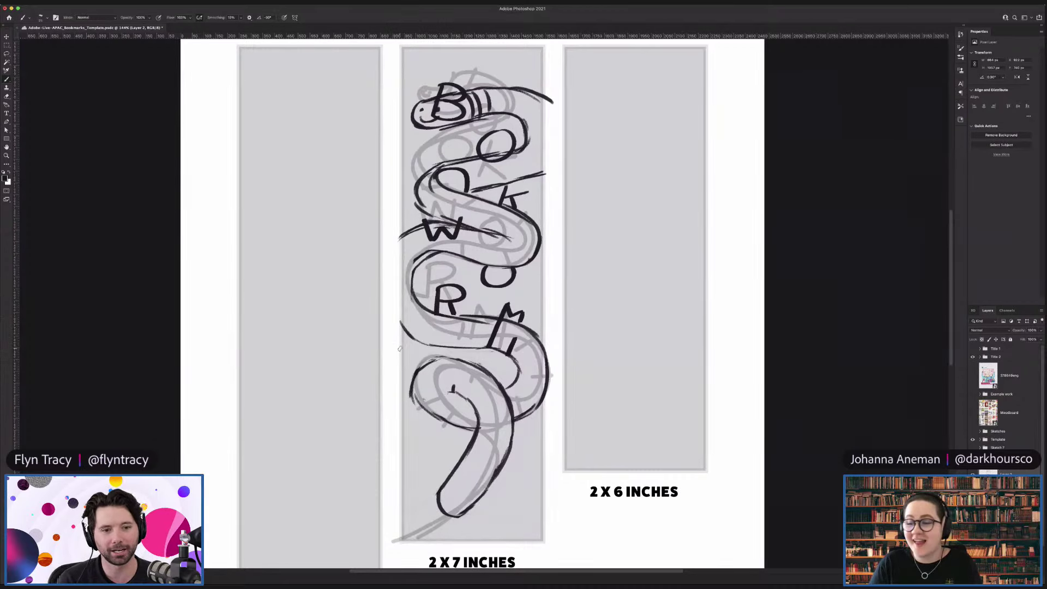
# Step: Rename the lettering layer as letters and the worm drawing's layer as worm
pyautogui.hotkey('alt', '[')
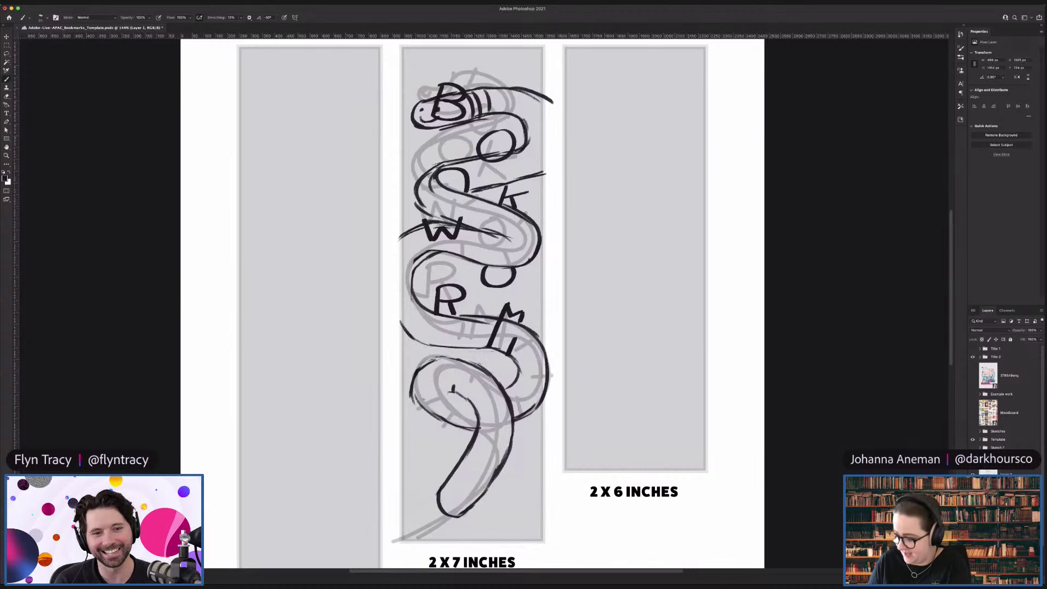
pyautogui.hotkey('alt', '[')
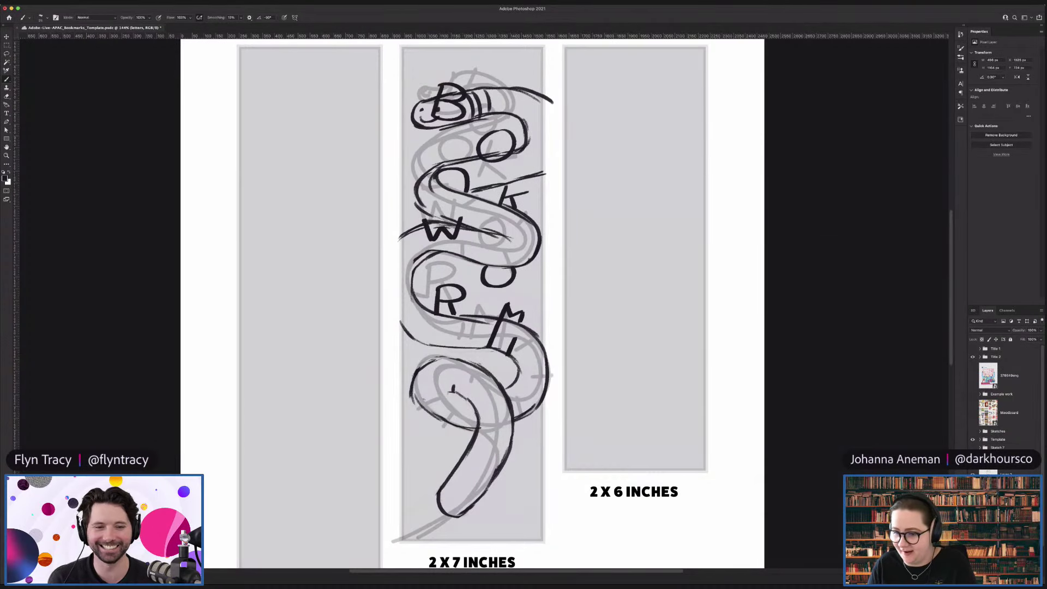
pyautogui.hotkey('alt', '[')
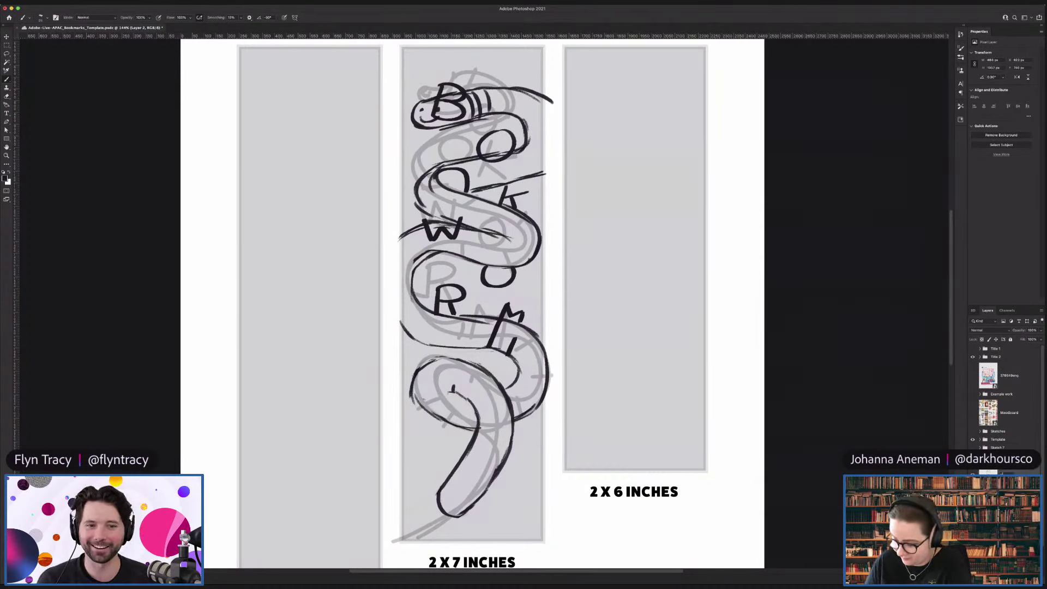
pyautogui.hotkey('alt', '[')
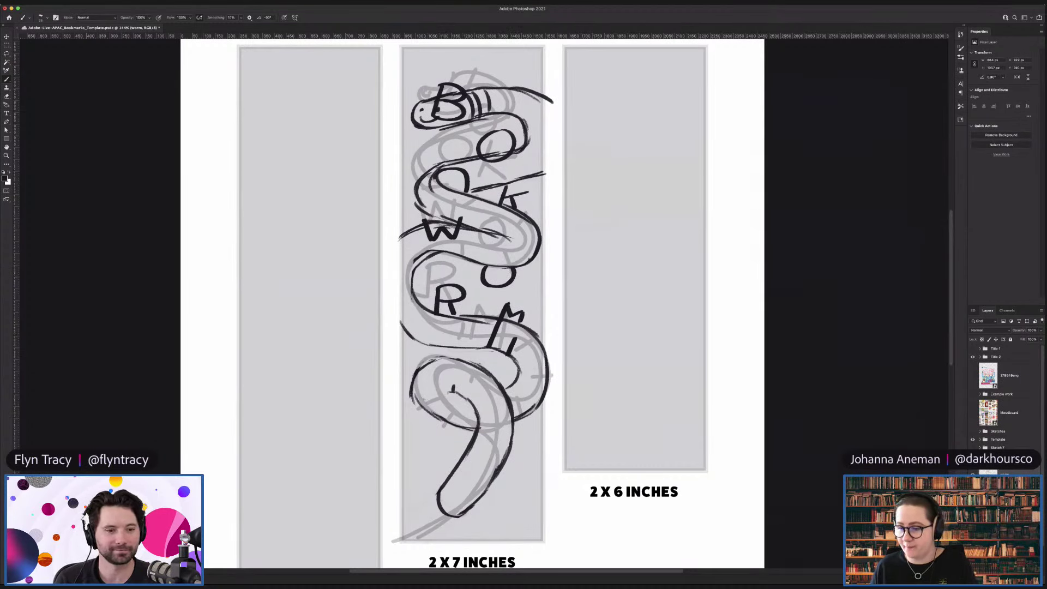
# Step: Lower the opacity of the worm layer and hide the original bookworm sketch
pyautogui.click(1042, 331)
pyautogui.moveTo(1037, 338); pyautogui.dragTo(1025, 339)
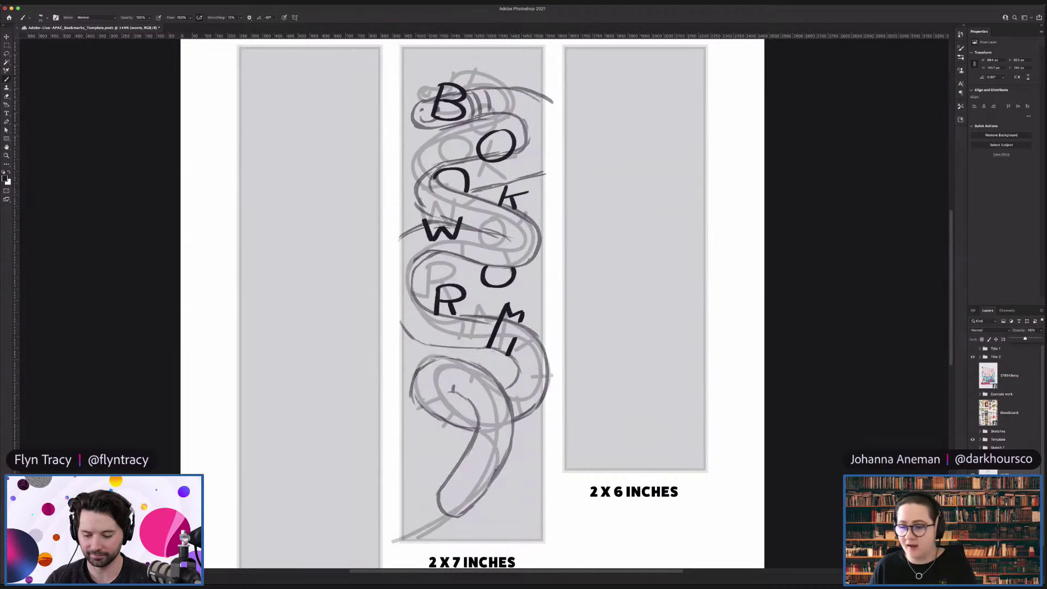
pyautogui.click(1008, 470)
pyautogui.click(972, 469)
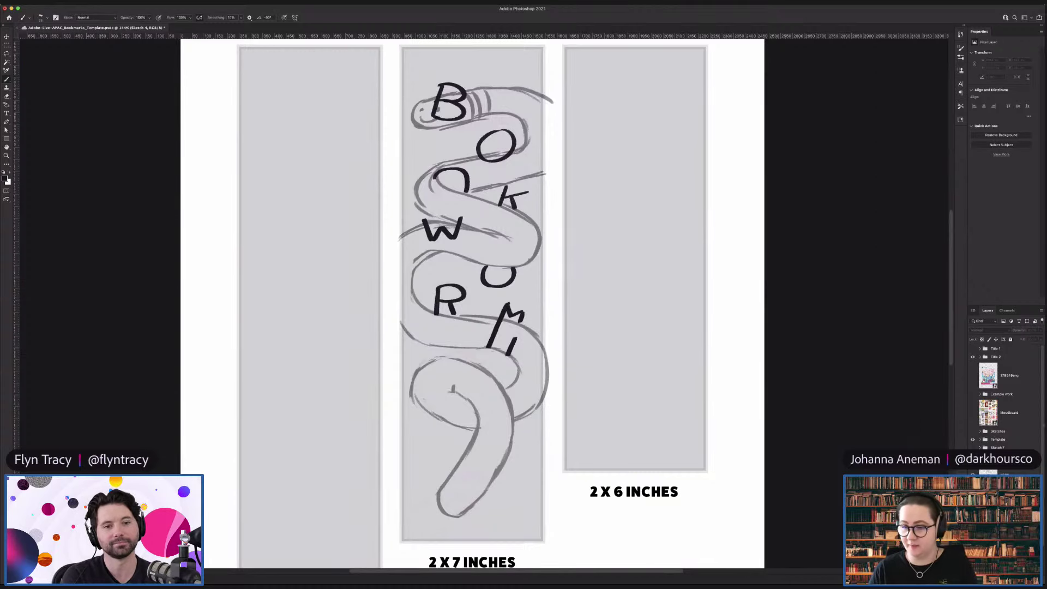
# Step: Add a new empty layer above the worm layer and set the brush smoothing to 80%
pyautogui.click(1009, 470)
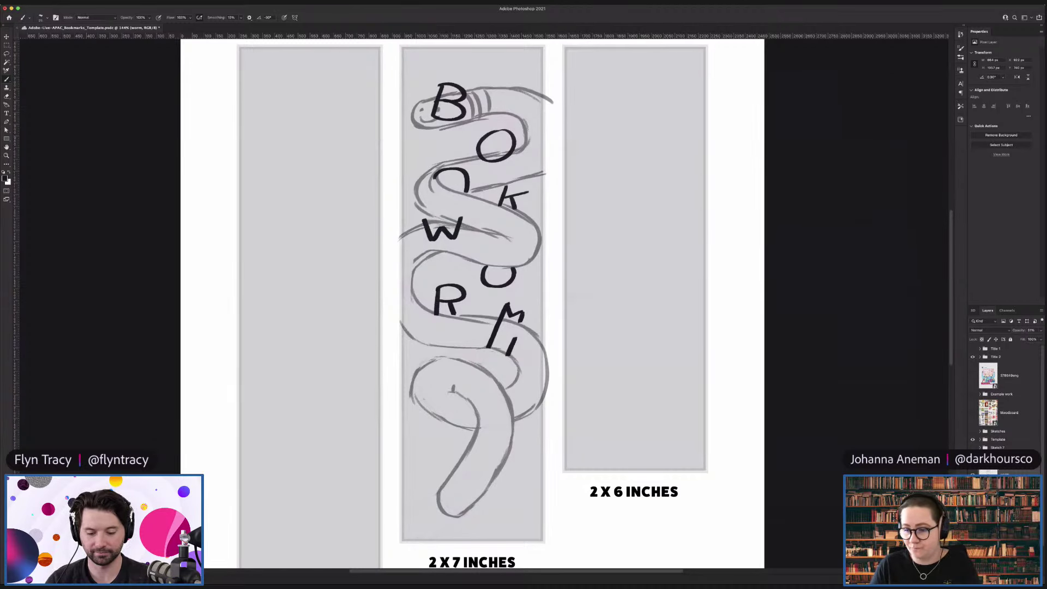
pyautogui.press('super+shift+alt+n')
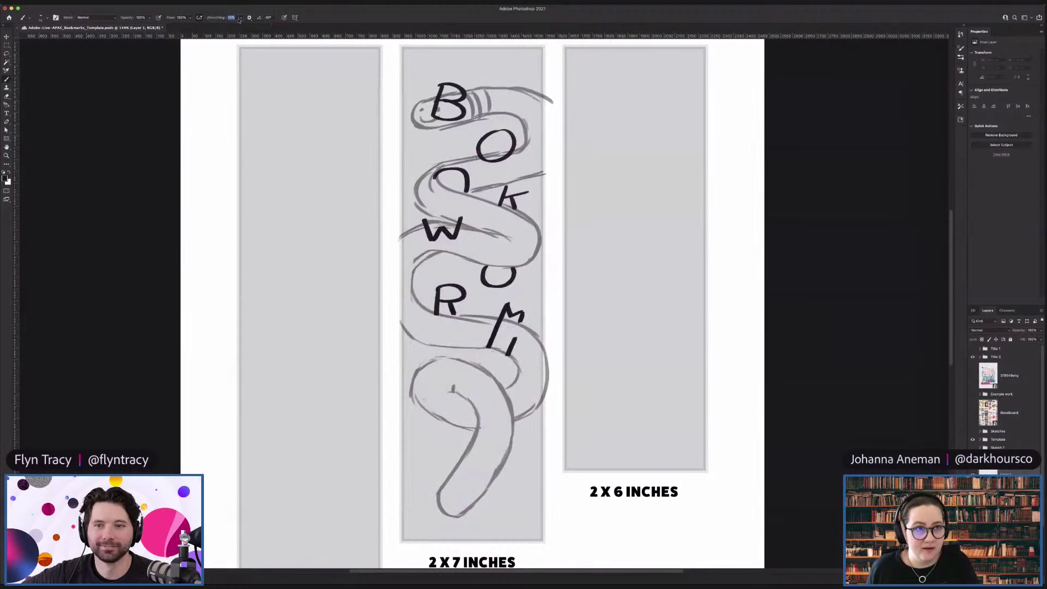
pyautogui.click(231, 17)
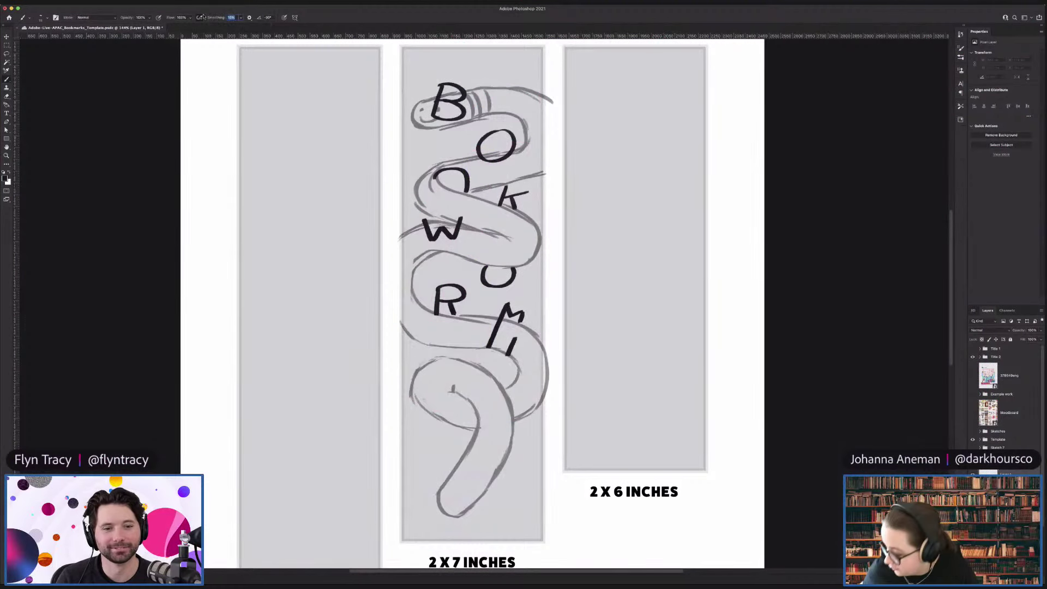
pyautogui.write('80')
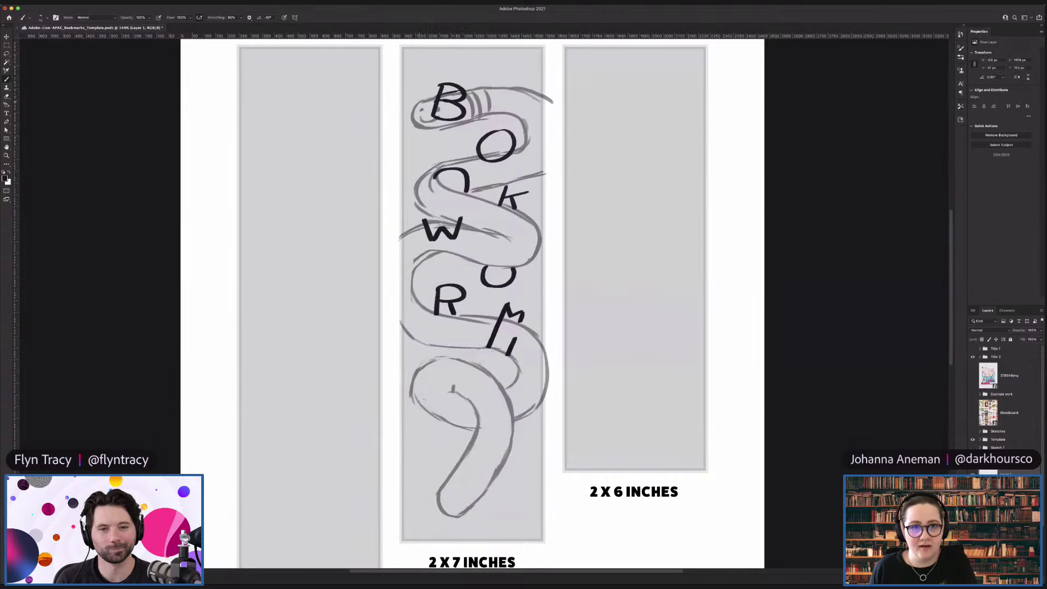
pyautogui.keyDown('super'); pyautogui.click(417, 109); pyautogui.keyUp('super')
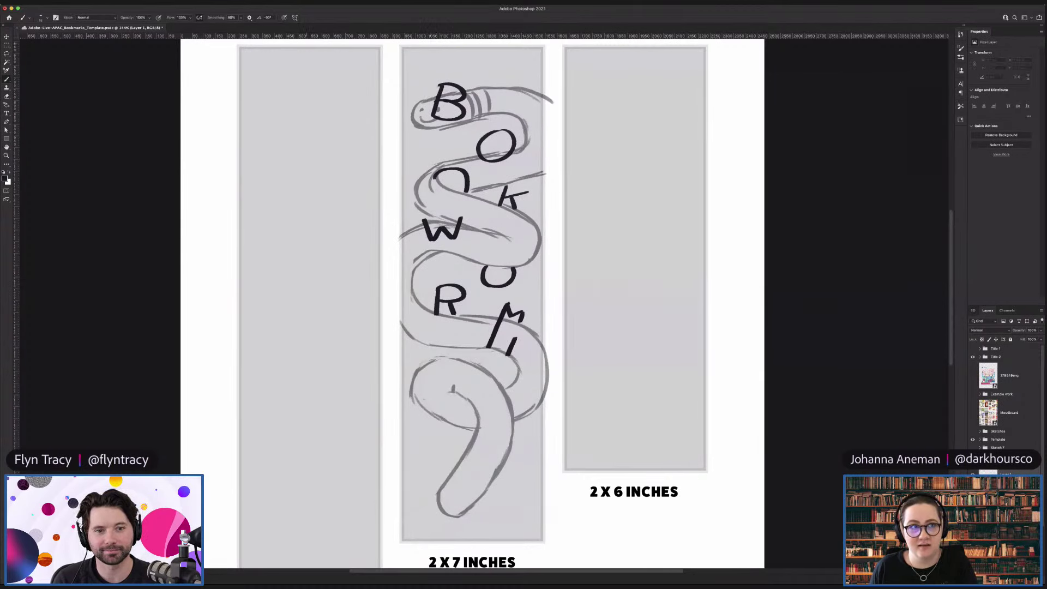
# Step: Set the brush smoothing to 80% and try to ink the worm's rounded head and its underside into the first bend
pyautogui.click(232, 17)
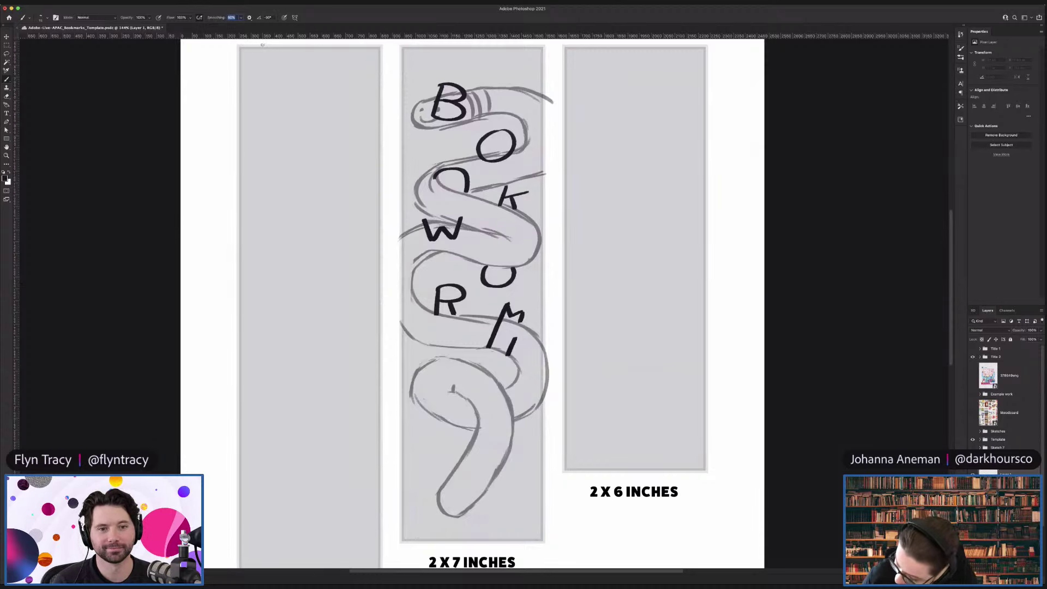
pyautogui.write('80')
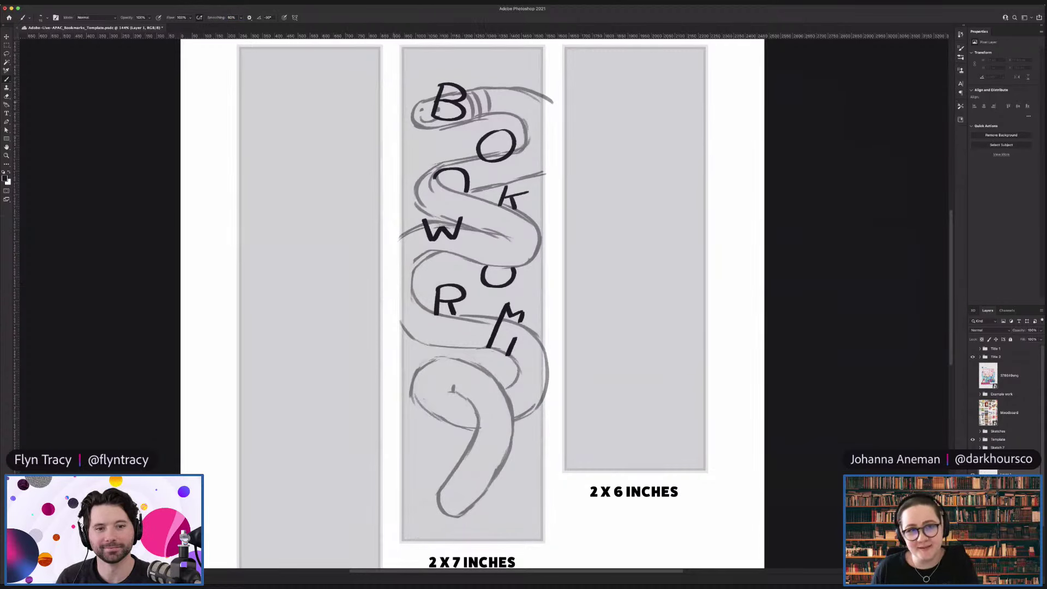
pyautogui.moveTo(421, 100); pyautogui.dragTo(412, 112)
pyautogui.press('super+z')
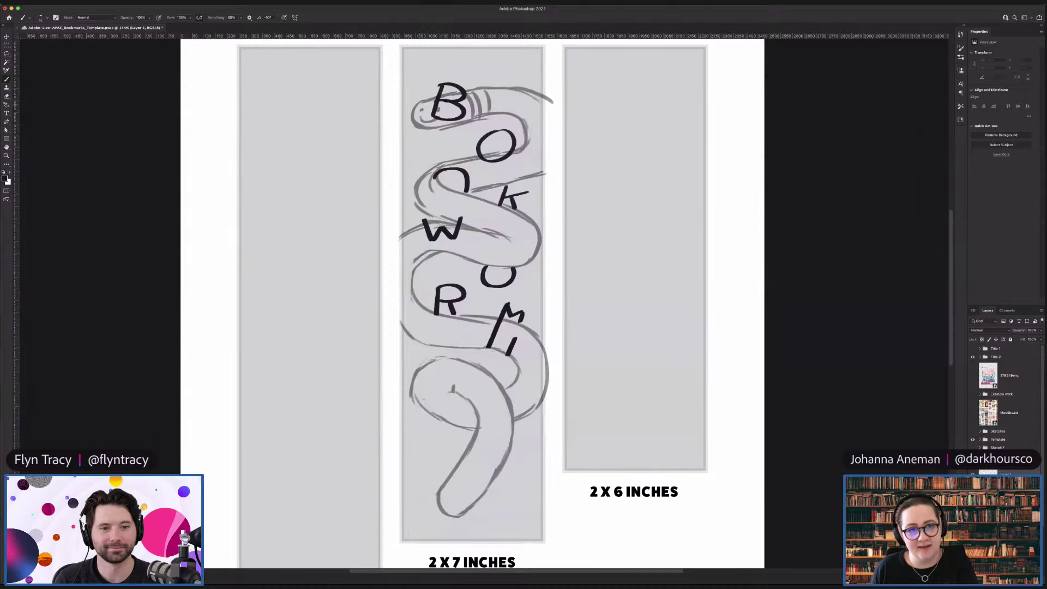
pyautogui.moveTo(421, 102)
pyautogui.mouseDown()
pyautogui.moveTo(412, 115)
pyautogui.moveTo(428, 130)
pyautogui.mouseUp()
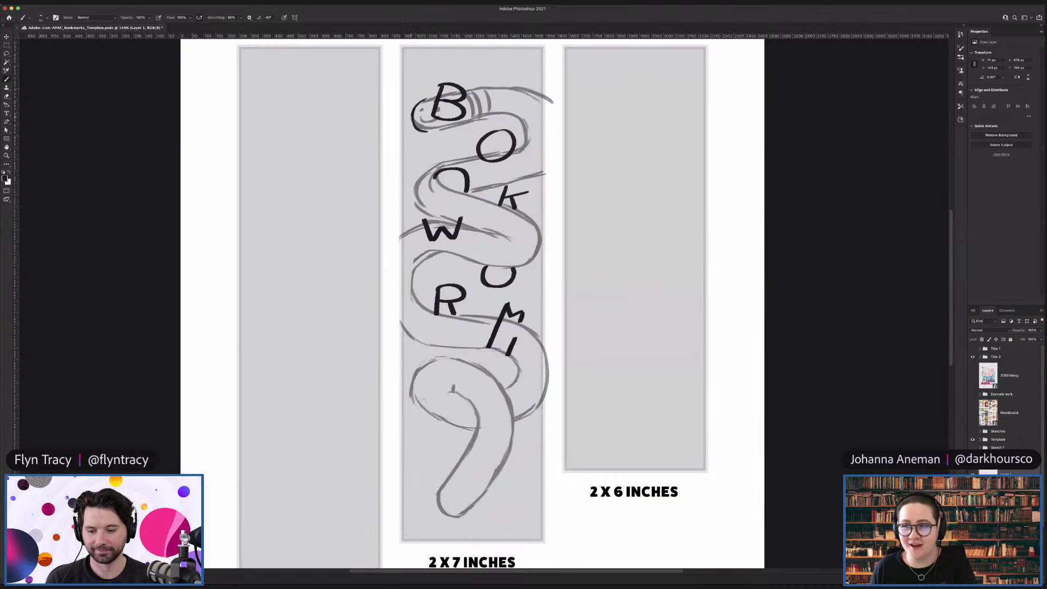
pyautogui.moveTo(428, 130)
pyautogui.mouseDown()
pyautogui.moveTo(494, 116)
pyautogui.moveTo(526, 137)
pyautogui.mouseUp()
pyautogui.press('super+z')
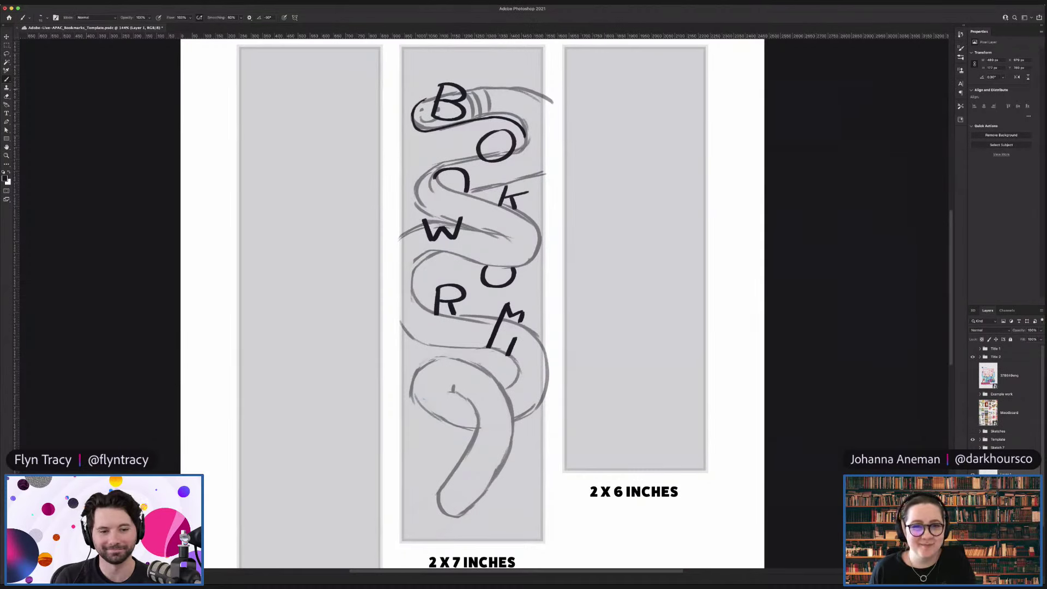
# Step: Try to ink the worm's upper outline from the head past the bookmark's right edge
pyautogui.moveTo(422, 103); pyautogui.dragTo(498, 86)
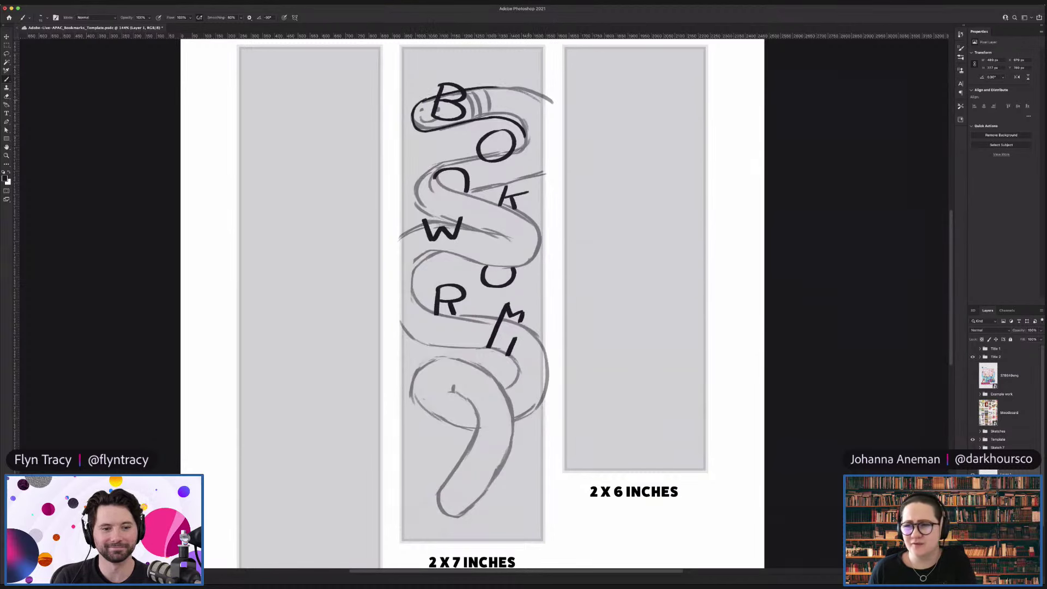
pyautogui.moveTo(484, 89); pyautogui.dragTo(534, 94)
pyautogui.hotkey('ctrl', 'z')
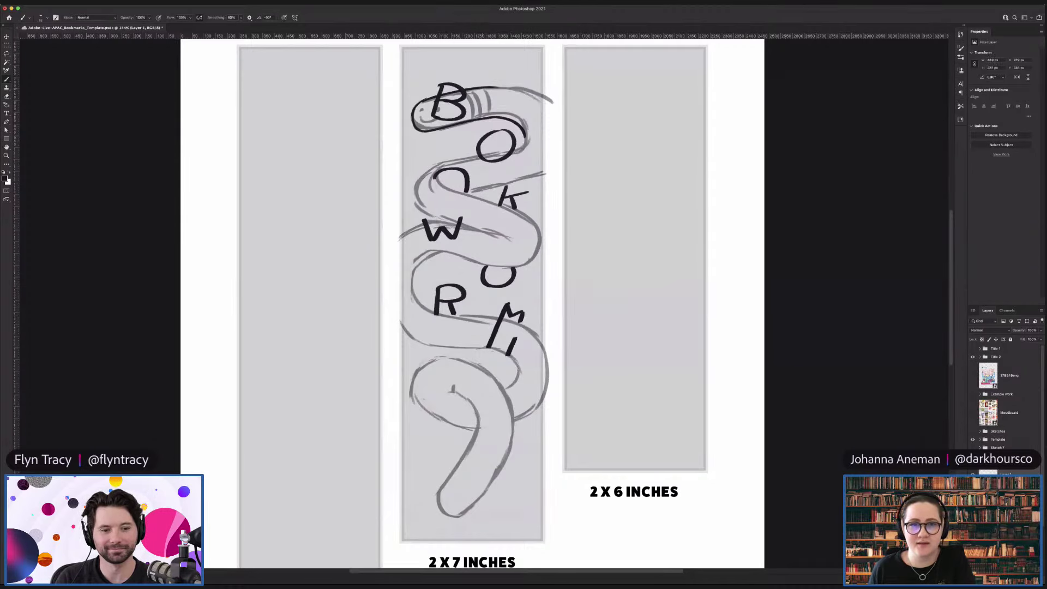
pyautogui.moveTo(487, 88); pyautogui.dragTo(559, 113)
pyautogui.hotkey('ctrl', 'z')
pyautogui.hotkey('ctrl', 'z')
pyautogui.hotkey('ctrl', 'z')
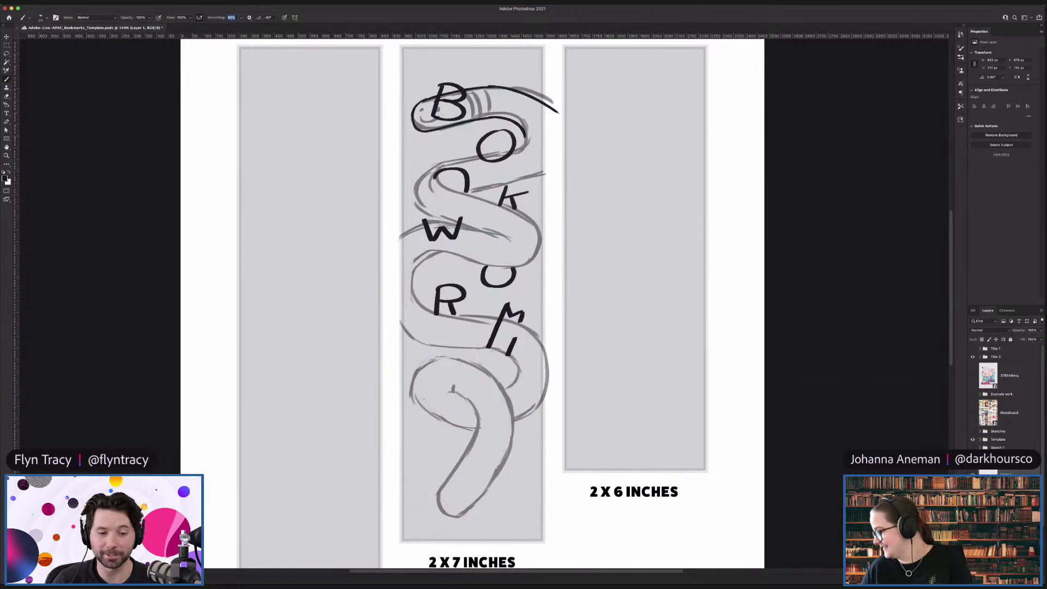
# Step: Set the brush smoothing to 30% and undo the trial lines around the worm's head and first bend
pyautogui.write('0')
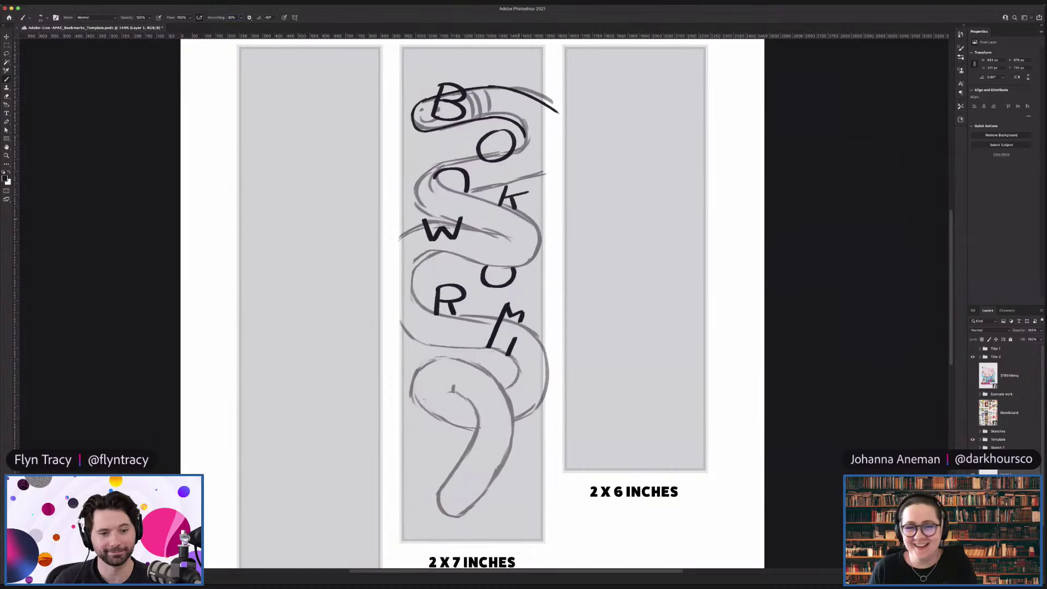
pyautogui.press('super+z')
pyautogui.press('super+z')
pyautogui.press('super+z')
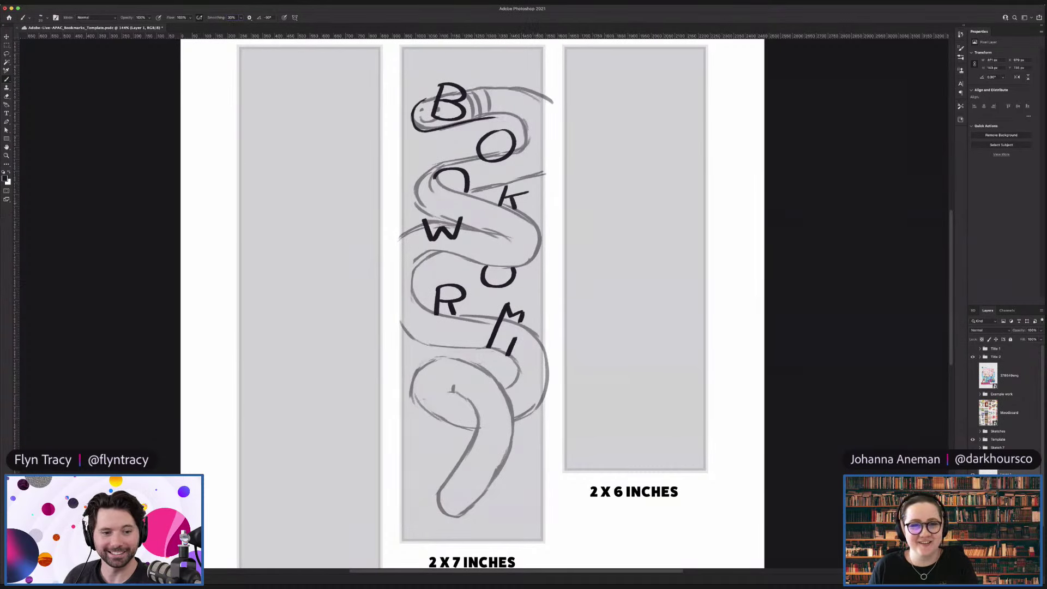
pyautogui.press('super+z')
pyautogui.press('super+z')
pyautogui.press('super+z')
pyautogui.press('super+z')
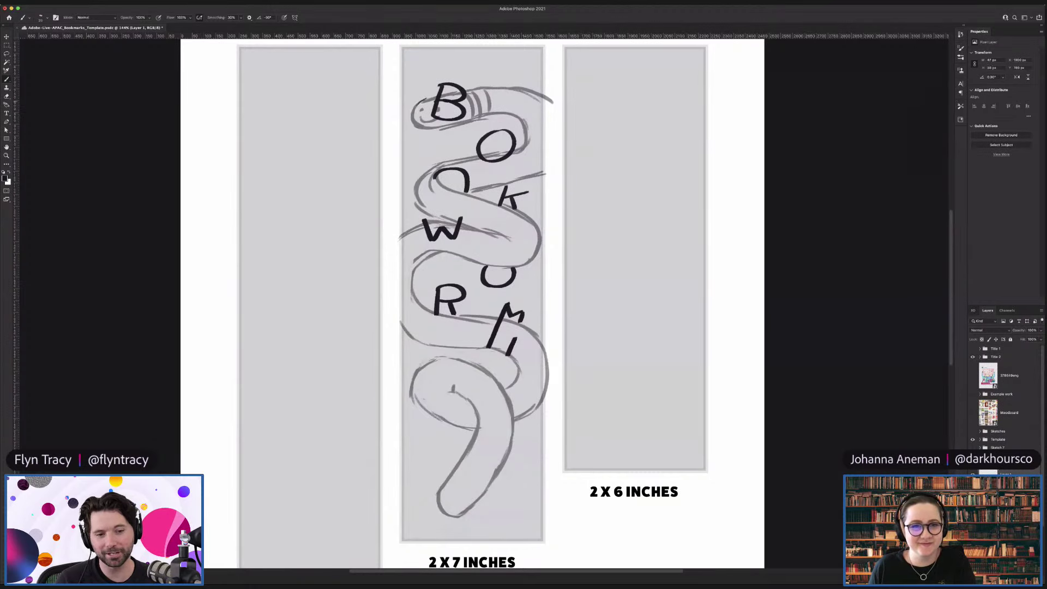
# Step: Ink the worm's rounded head and the start of its underside again, and save the document
pyautogui.press('super+shift+z')
pyautogui.press('super+z')
pyautogui.press('super+shift+z')
pyautogui.press('super+shift+z')
pyautogui.press('super+shift+z')
pyautogui.press('super+z')
pyautogui.press('super+z')
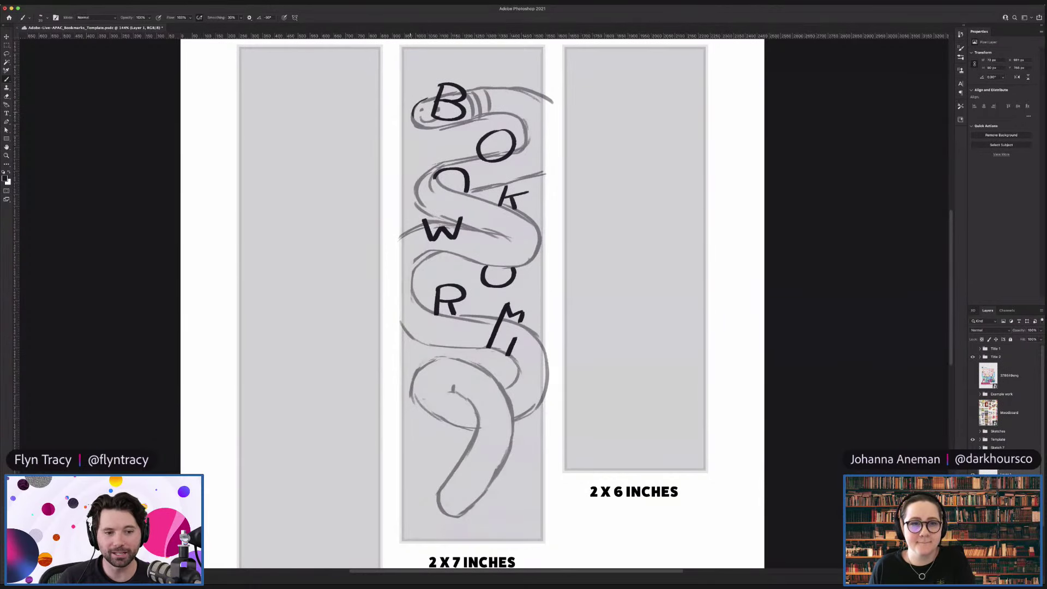
pyautogui.press('super+shift+z')
pyautogui.press('super+s')
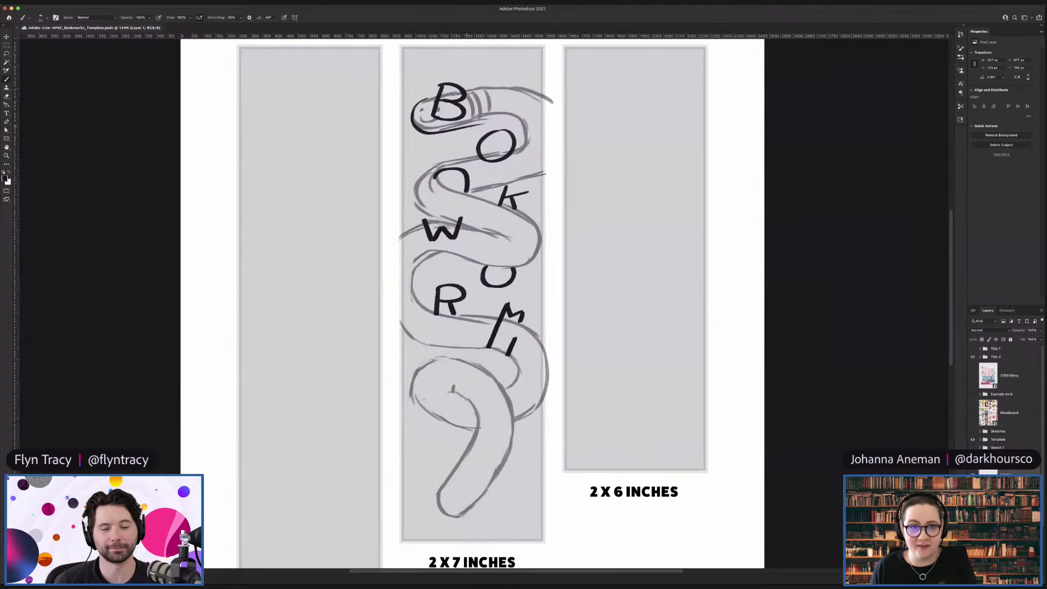
# Step: Ink the worm's underside around the first inner bend and back toward the second O
pyautogui.moveTo(466, 123); pyautogui.dragTo(529, 134)
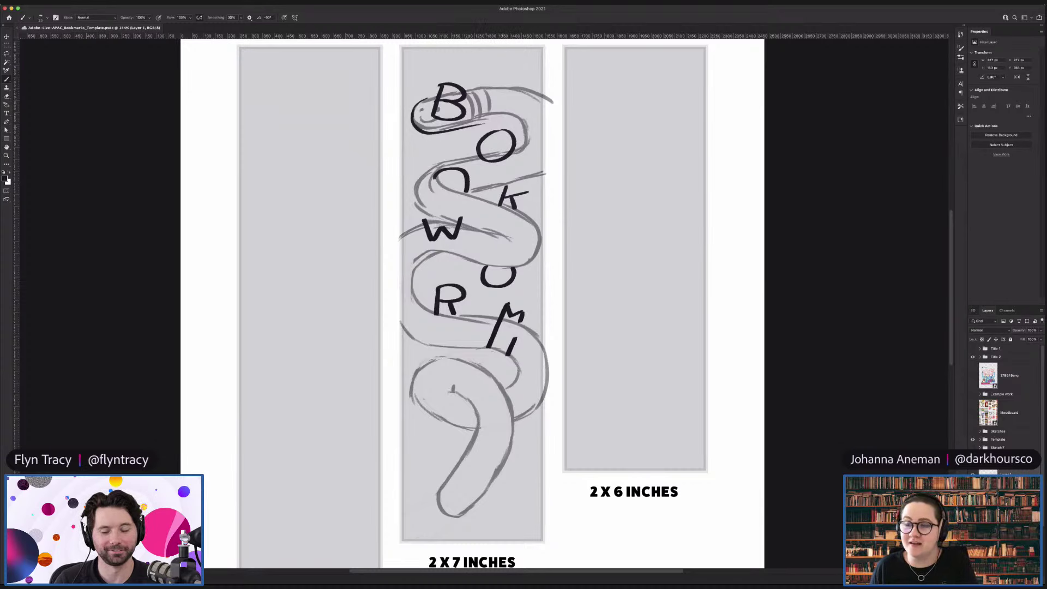
pyautogui.moveTo(478, 131)
pyautogui.mouseDown()
pyautogui.moveTo(518, 130)
pyautogui.moveTo(526, 146)
pyautogui.moveTo(446, 166)
pyautogui.mouseUp()
pyautogui.press('super+z')
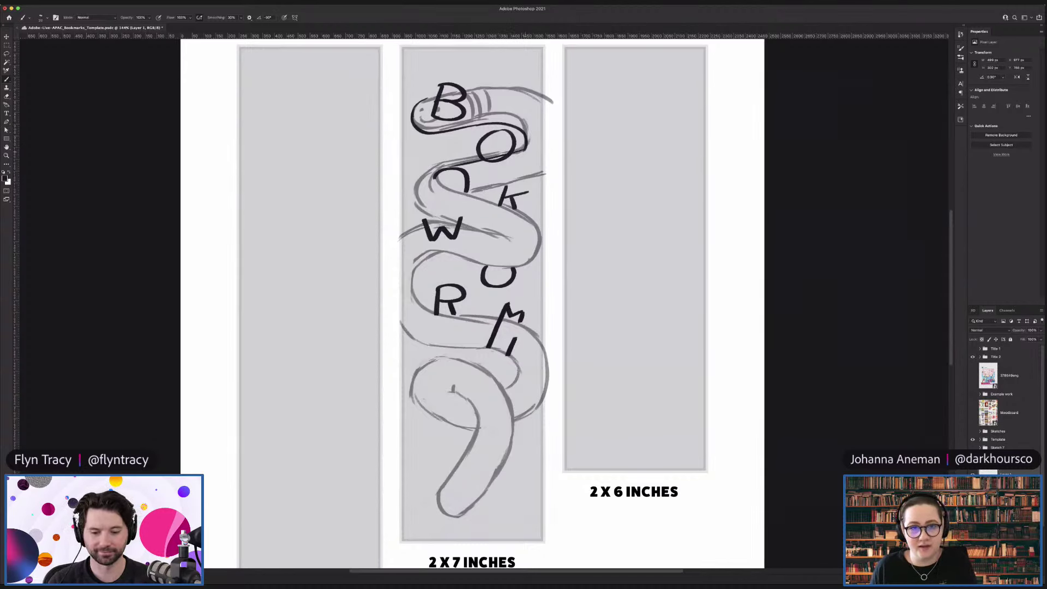
pyautogui.moveTo(453, 163)
pyautogui.mouseDown()
pyautogui.moveTo(411, 188)
pyautogui.moveTo(413, 215)
pyautogui.mouseUp()
pyautogui.press('super+z')
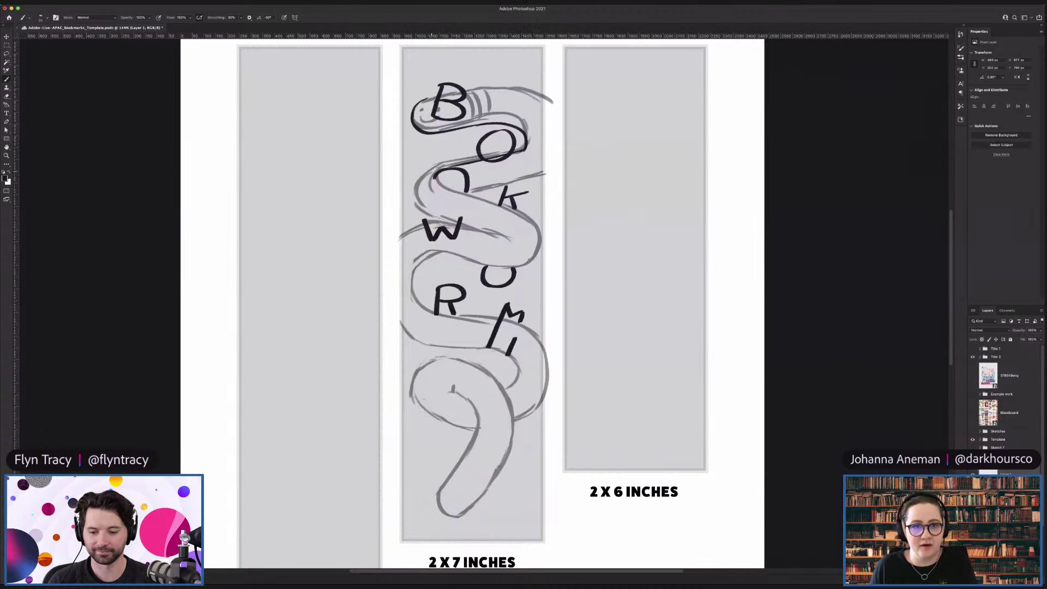
# Step: Ink the long S-shaped outline through the worm's middle bends, past the W and R, to the outer curve beside the M
pyautogui.moveTo(453, 164)
pyautogui.mouseDown()
pyautogui.moveTo(416, 197)
pyautogui.moveTo(419, 209)
pyautogui.moveTo(443, 219)
pyautogui.moveTo(481, 201)
pyautogui.moveTo(546, 246)
pyautogui.moveTo(536, 257)
pyautogui.mouseUp()
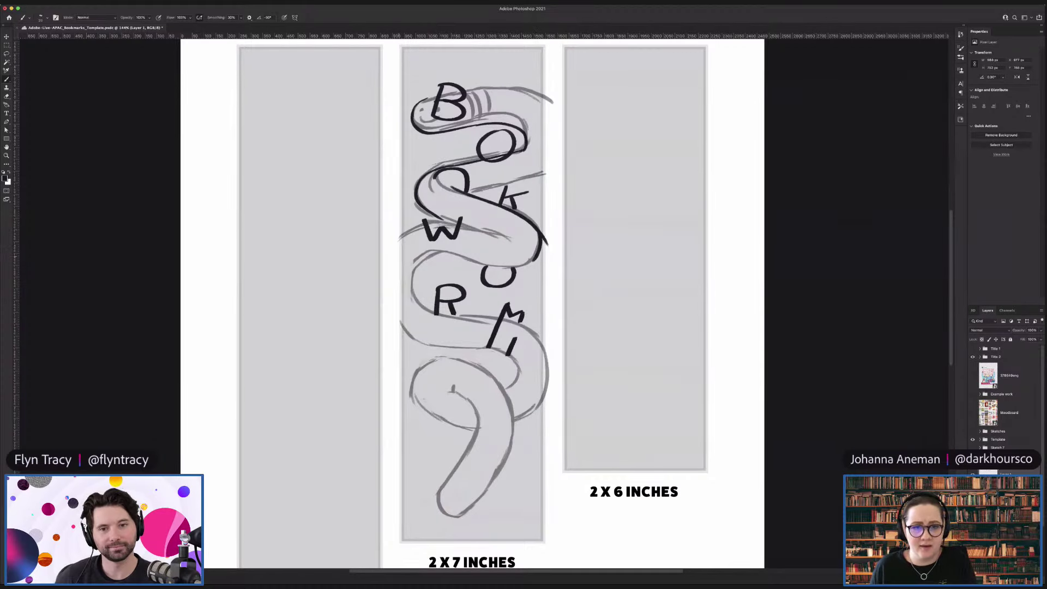
pyautogui.moveTo(413, 277)
pyautogui.mouseDown()
pyautogui.moveTo(430, 263)
pyautogui.moveTo(530, 268)
pyautogui.moveTo(431, 250)
pyautogui.moveTo(415, 306)
pyautogui.mouseUp()
pyautogui.hotkey('ctrl', 'z')
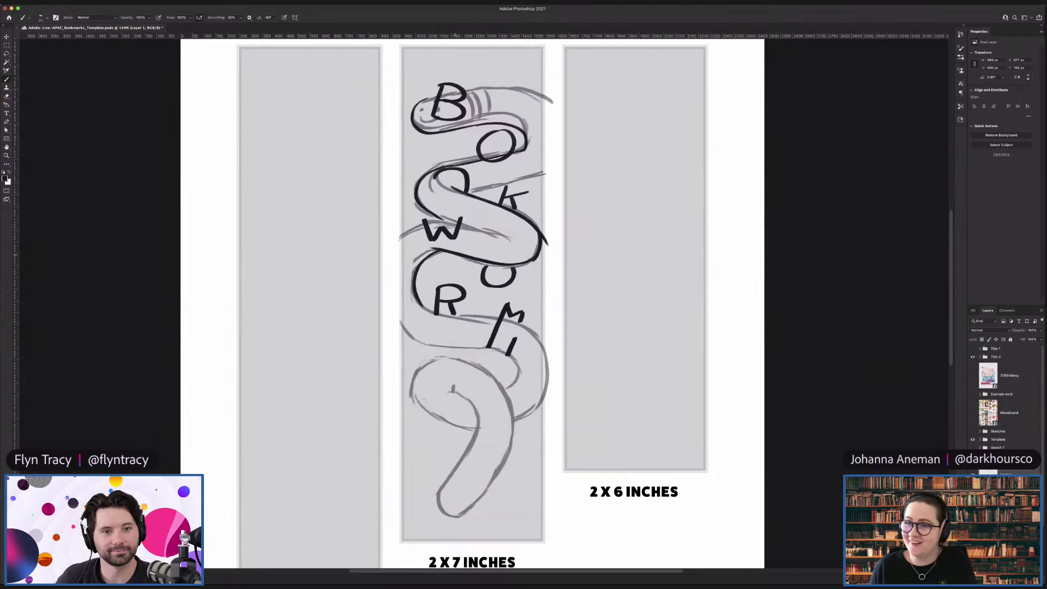
pyautogui.moveTo(420, 303)
pyautogui.mouseDown()
pyautogui.moveTo(494, 316)
pyautogui.moveTo(543, 343)
pyautogui.moveTo(547, 360)
pyautogui.mouseUp()
pyautogui.hotkey('ctrl', 'z')
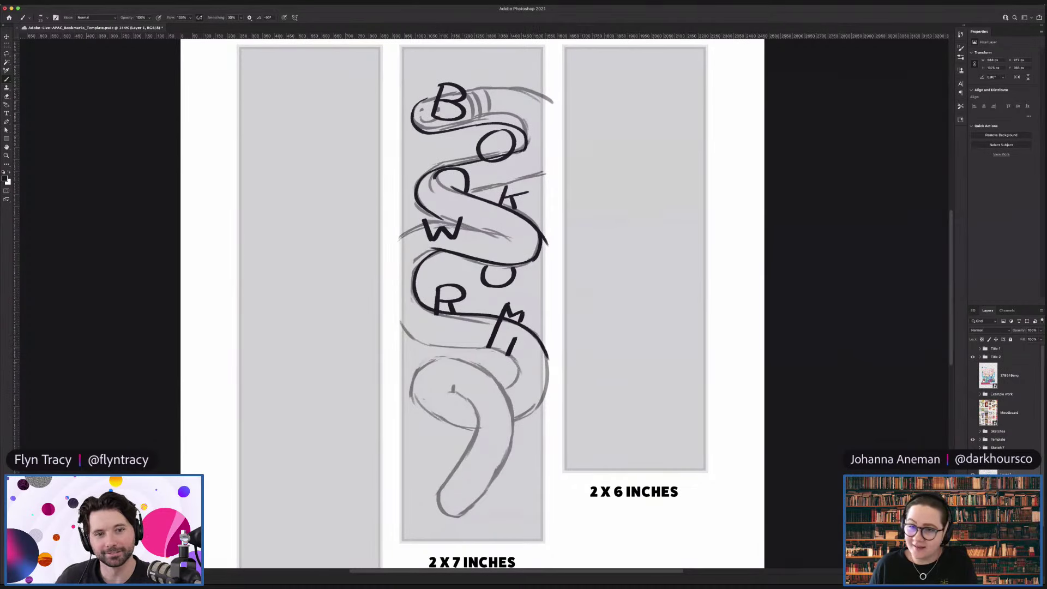
pyautogui.press('z')
pyautogui.press('b')
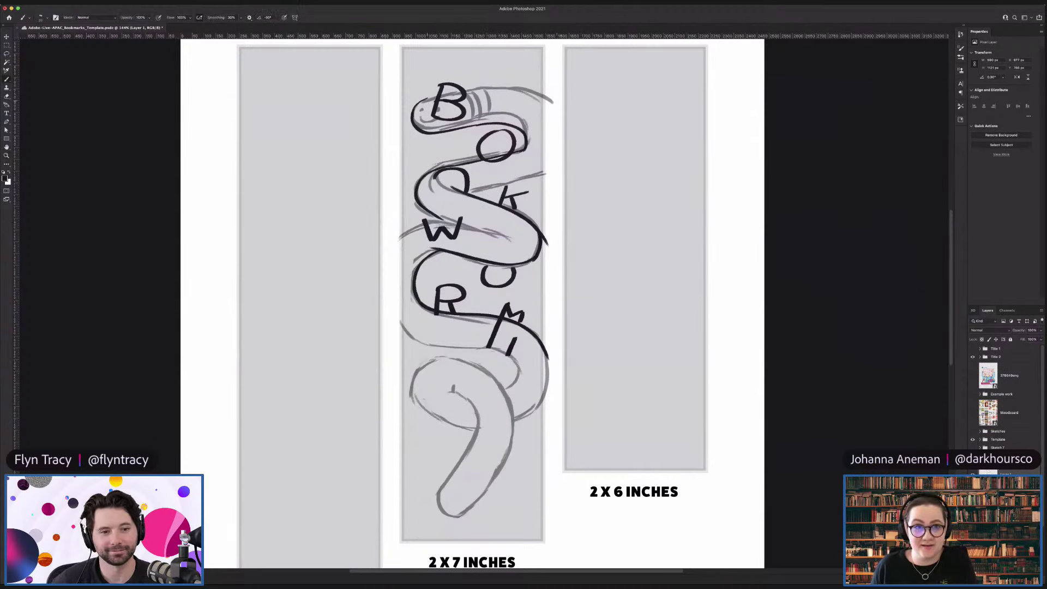
# Step: Ink the upper outline from the head to the bookmark's right edge and the body line behind the W past the left edge
pyautogui.moveTo(426, 100); pyautogui.dragTo(548, 95)
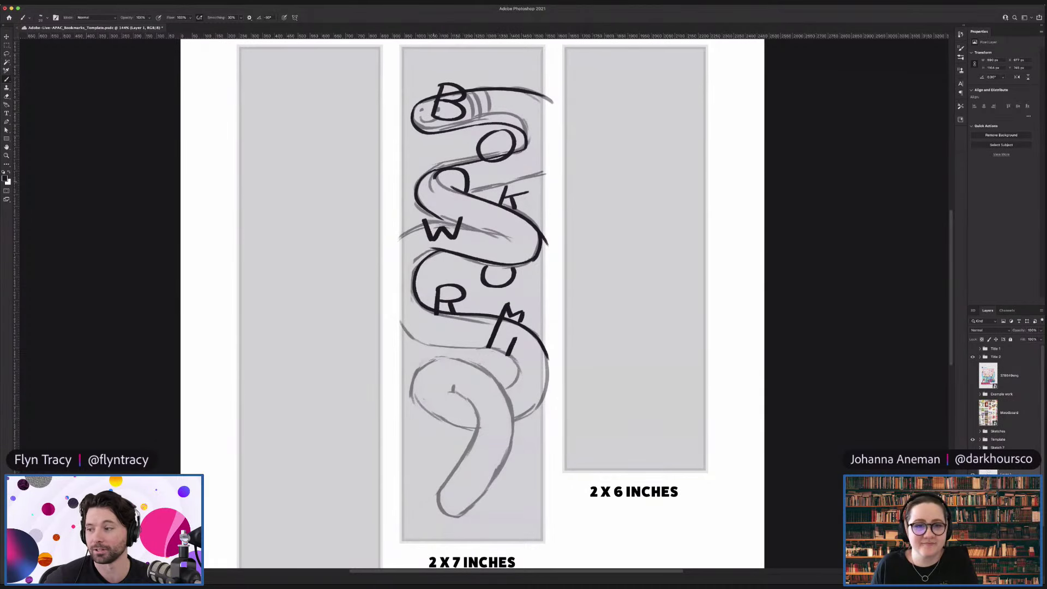
pyautogui.press('z')
pyautogui.press('b')
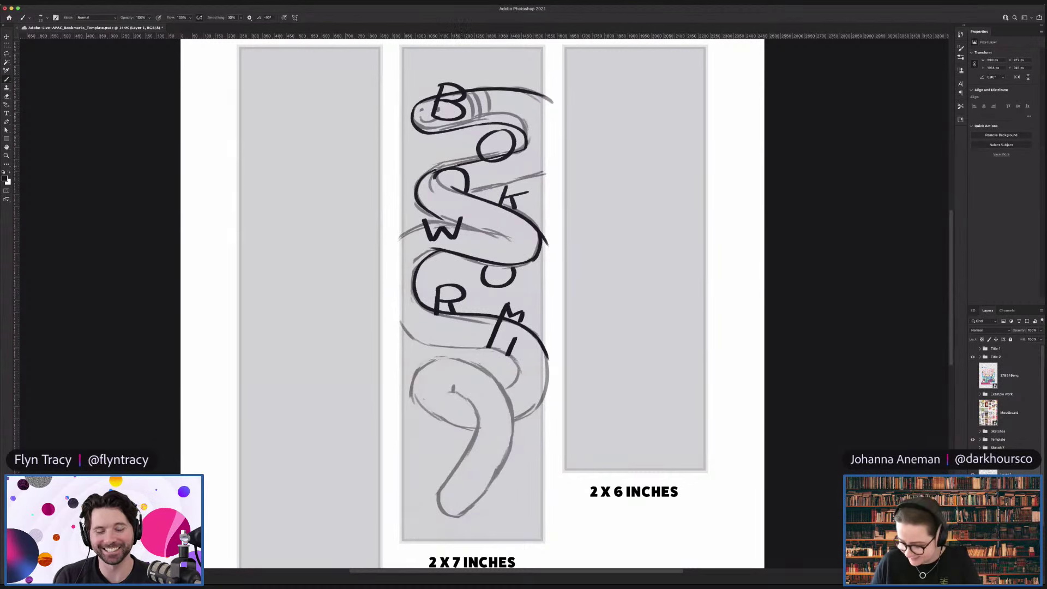
pyautogui.moveTo(436, 169); pyautogui.dragTo(462, 164)
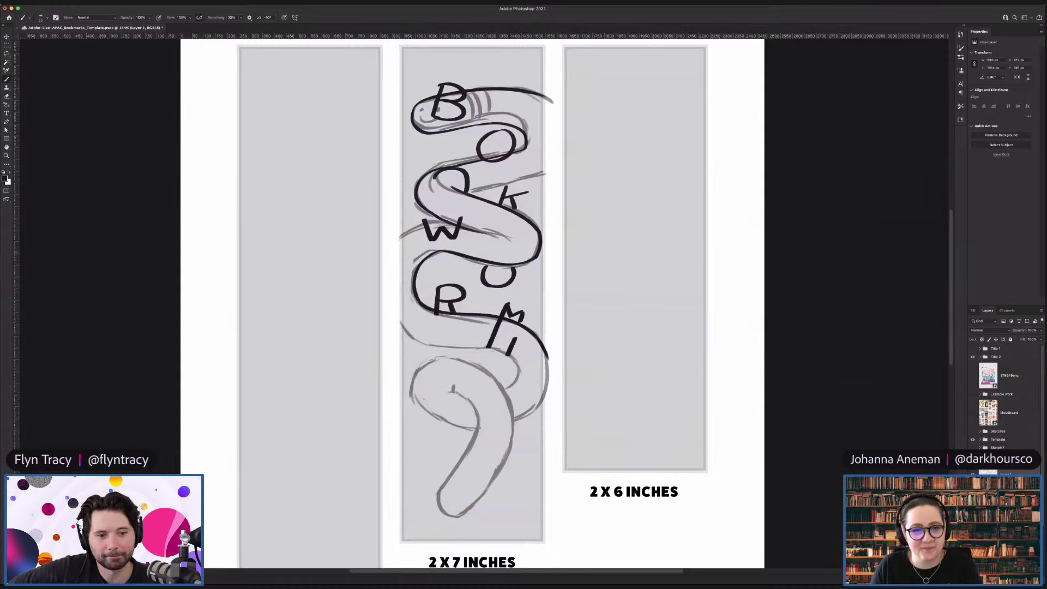
pyautogui.moveTo(424, 222); pyautogui.dragTo(389, 249)
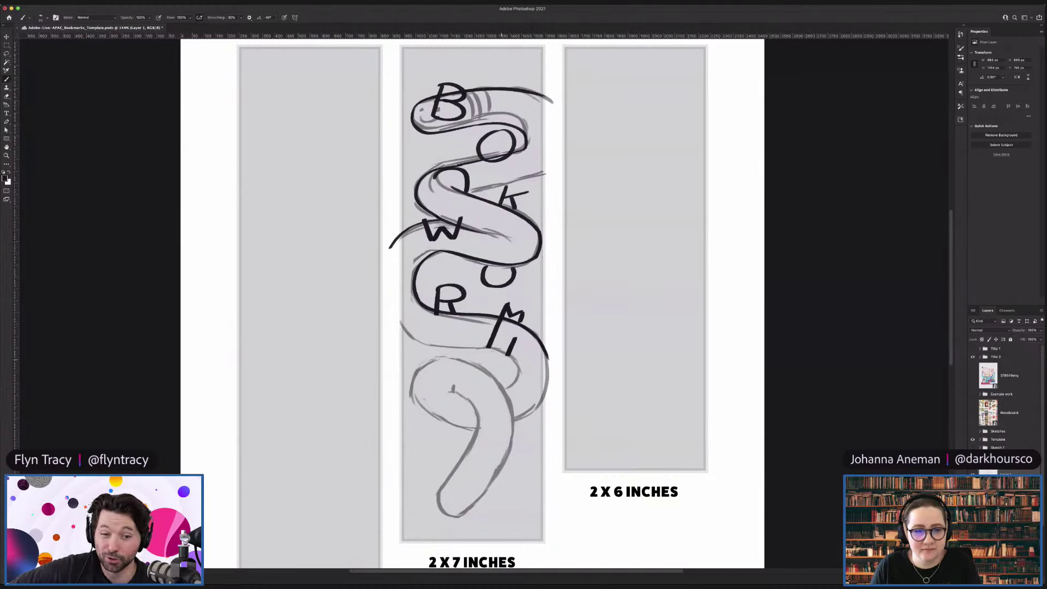
# Step: Ink the body's lower line beneath the R and M into the inner bend, and the outer bend down to the tail
pyautogui.moveTo(399, 320); pyautogui.dragTo(534, 394)
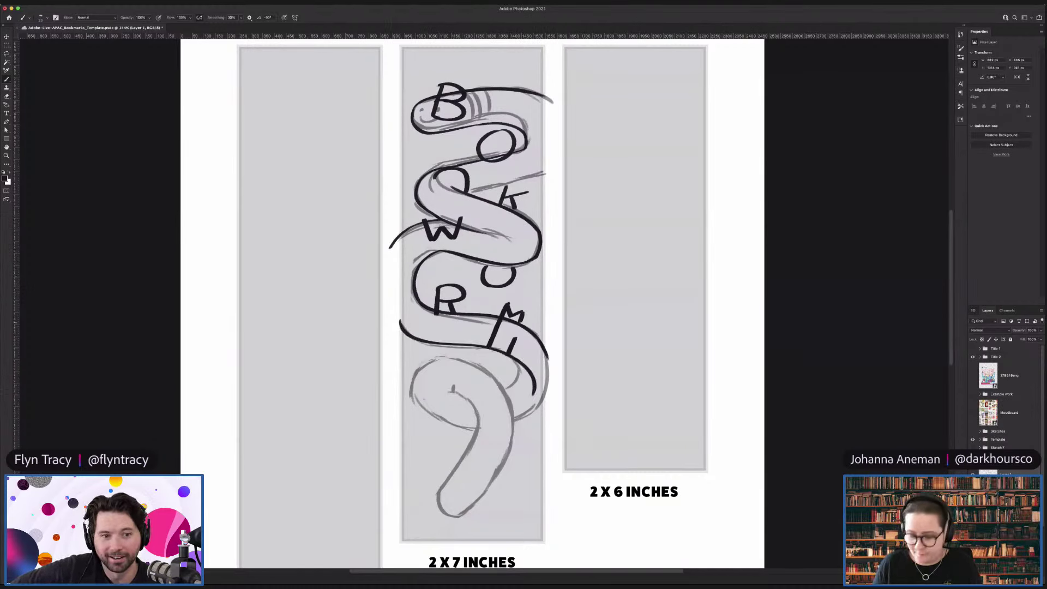
pyautogui.press('super+z')
pyautogui.moveTo(397, 321)
pyautogui.mouseDown()
pyautogui.moveTo(479, 349)
pyautogui.moveTo(518, 390)
pyautogui.moveTo(518, 414)
pyautogui.moveTo(539, 405)
pyautogui.moveTo(513, 424)
pyautogui.mouseUp()
pyautogui.press('super+z')
pyautogui.press('super+z')
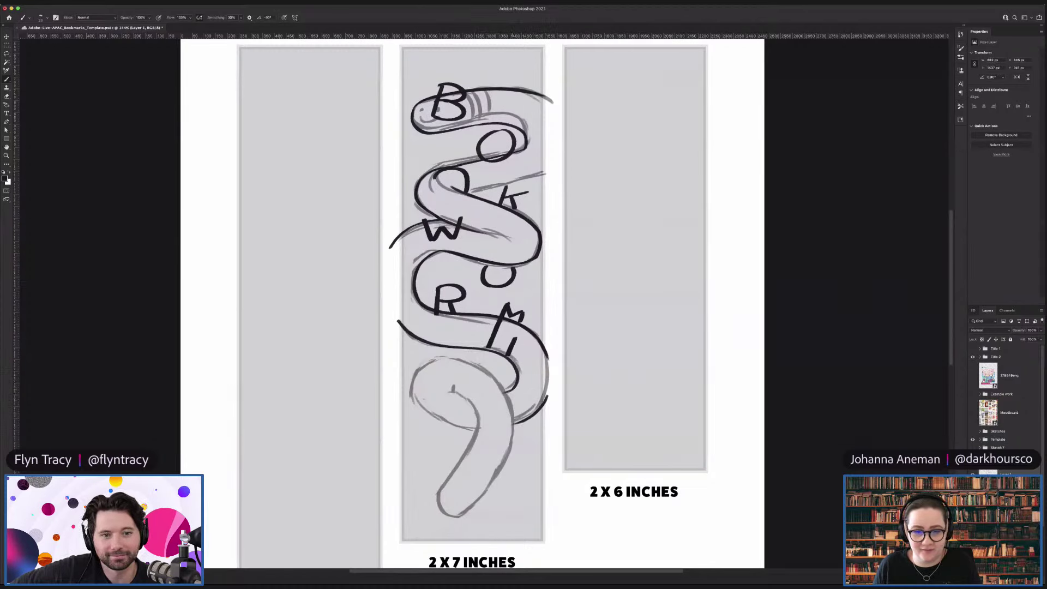
# Step: Ink the inner and outer sides of the worm's tail from the coil down toward its tip
pyautogui.moveTo(452, 385); pyautogui.dragTo(439, 488)
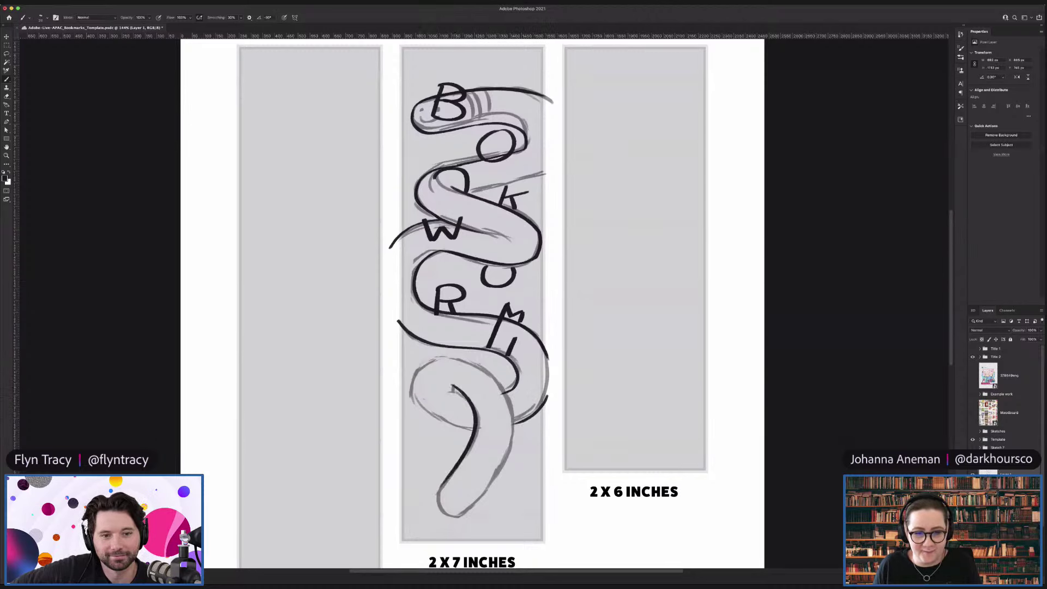
pyautogui.moveTo(461, 360)
pyautogui.mouseDown()
pyautogui.moveTo(518, 426)
pyautogui.moveTo(461, 540)
pyautogui.mouseUp()
pyautogui.press('super+z')
pyautogui.moveTo(461, 361)
pyautogui.mouseDown()
pyautogui.moveTo(483, 493)
pyautogui.moveTo(472, 510)
pyautogui.mouseUp()
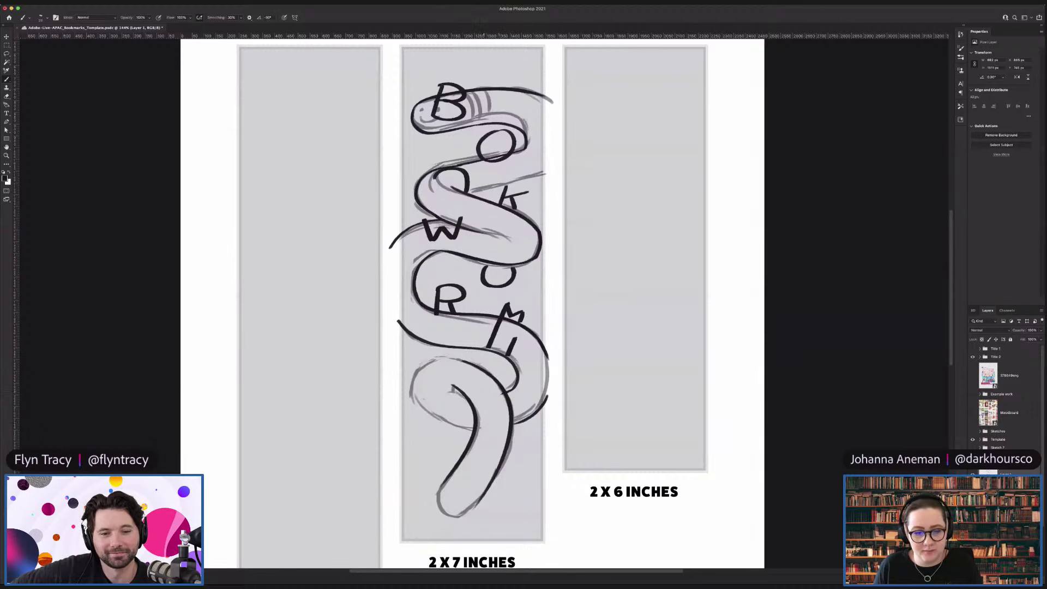
# Step: Close the inked tail with a smooth rounded tip, redrawing the strokes until both sides join
pyautogui.moveTo(443, 484); pyautogui.dragTo(435, 513)
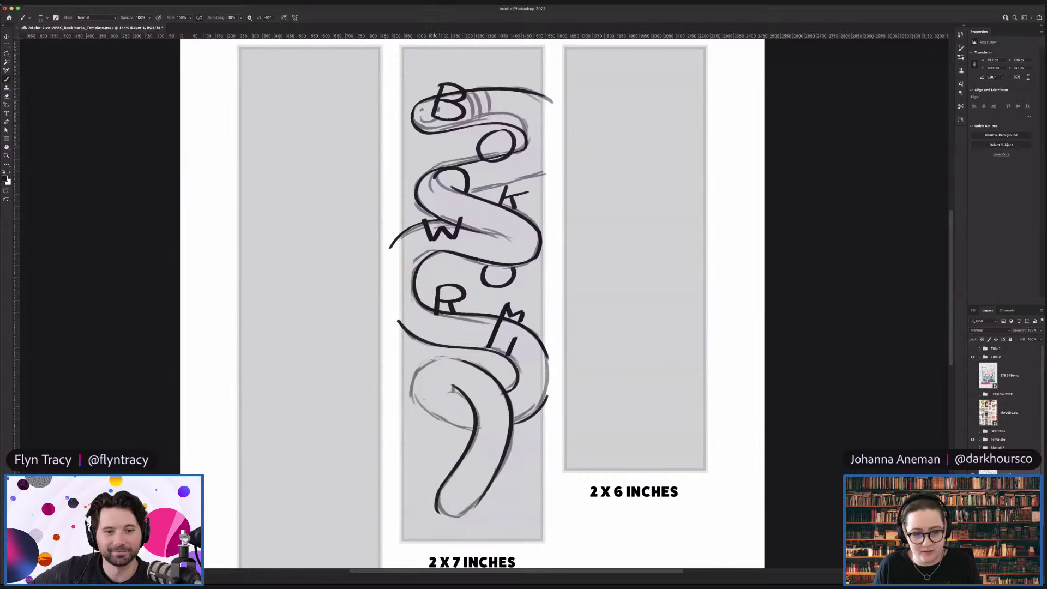
pyautogui.press('super+z')
pyautogui.moveTo(447, 476); pyautogui.dragTo(435, 515)
pyautogui.press('super+z')
pyautogui.press('super+shift+z')
pyautogui.moveTo(481, 500); pyautogui.dragTo(441, 519)
pyautogui.press('super+z')
pyautogui.press('super+z')
pyautogui.press('super+shift+z')
pyautogui.press('super+z')
pyautogui.moveTo(475, 501); pyautogui.dragTo(442, 518)
pyautogui.press('super+z')
pyautogui.press('super+shift+z')
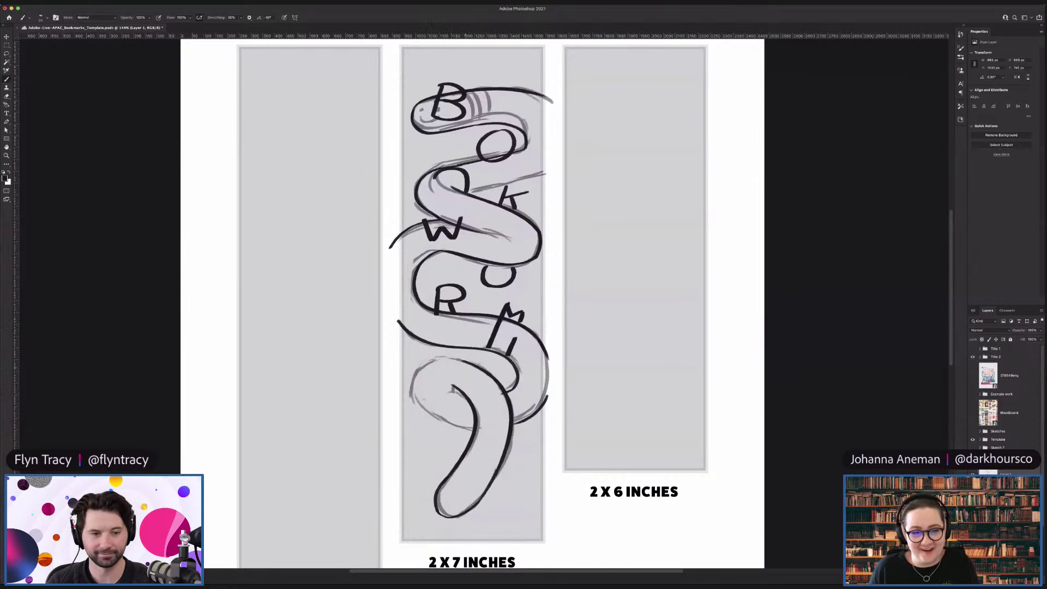
# Step: Ink the outer curve of the tail coil around its left side, retrying the stroke against the sketch
pyautogui.moveTo(469, 357); pyautogui.dragTo(401, 406)
pyautogui.hotkey('ctrl', 'z')
pyautogui.moveTo(470, 357); pyautogui.dragTo(402, 391)
pyautogui.hotkey('ctrl', 'z')
pyautogui.moveTo(460, 358)
pyautogui.mouseDown()
pyautogui.moveTo(414, 424)
pyautogui.moveTo(464, 420)
pyautogui.mouseUp()
pyautogui.hotkey('ctrl', 'z')
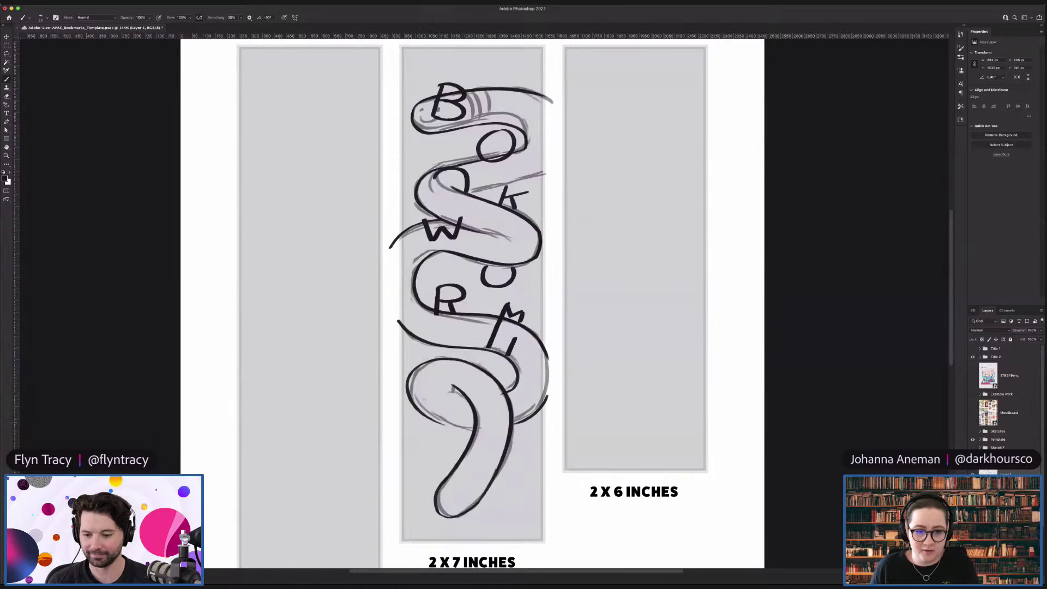
# Step: Compare the tail coil with and without its last stroke, and ink the body line above the K to the bookmark's right edge
pyautogui.hotkey('ctrl', 'shift', 'z')
pyautogui.hotkey('ctrl', 'z')
pyautogui.hotkey('ctrl', 'shift', 'z')
pyautogui.hotkey('ctrl', 'z')
pyautogui.hotkey('ctrl', 'shift', 'z')
pyautogui.hotkey('ctrl', 'z')
pyautogui.hotkey('ctrl', 'shift', 'z')
pyautogui.hotkey('ctrl', 'z')
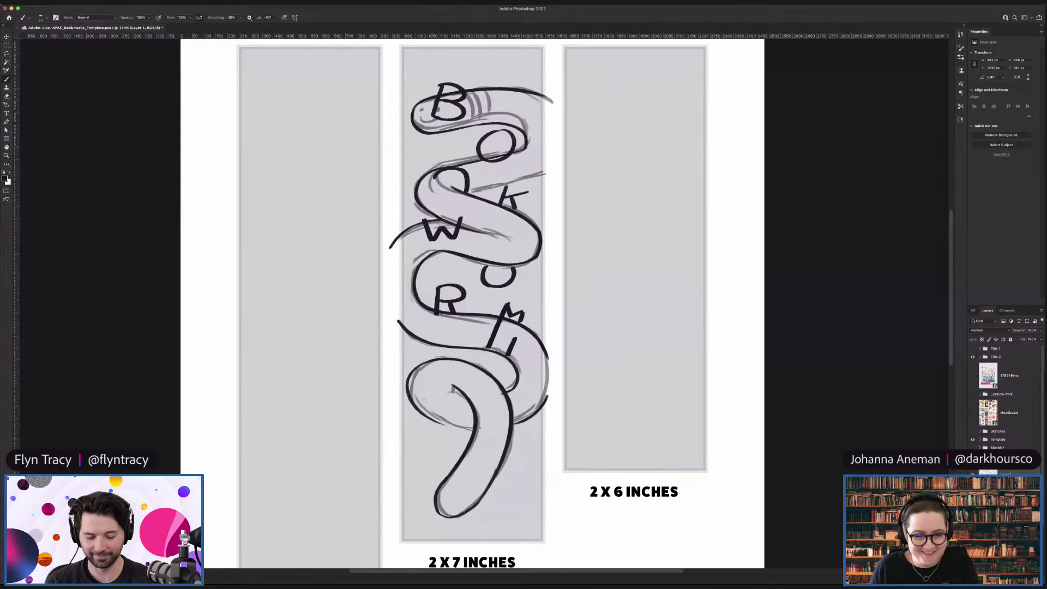
pyautogui.hotkey('ctrl', 'shift', 'z')
pyautogui.hotkey('ctrl', 'z')
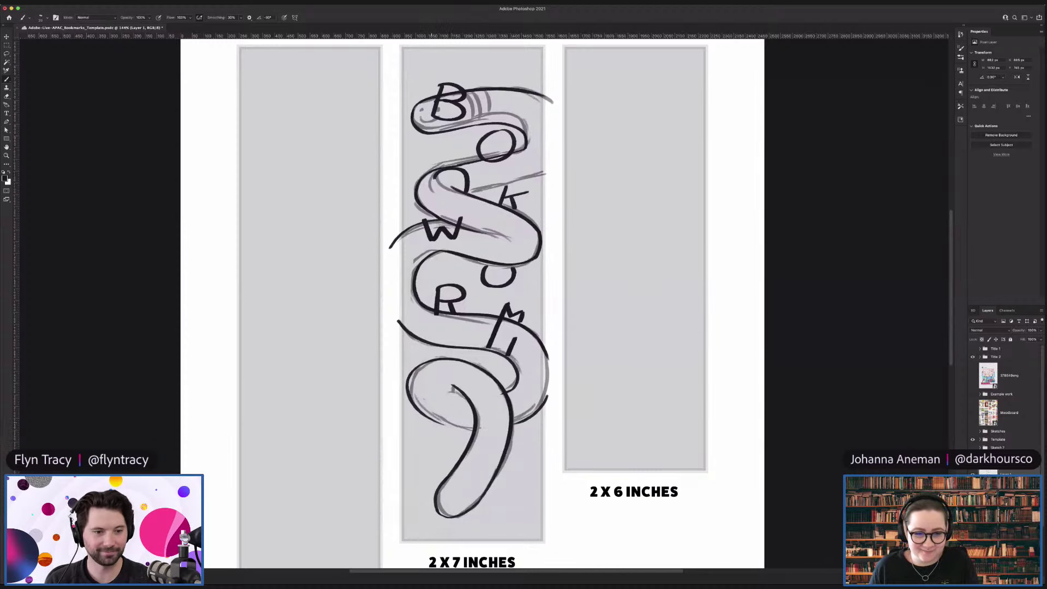
pyautogui.hotkey('ctrl', 'shift', 'z')
pyautogui.hotkey('ctrl', 'z')
pyautogui.hotkey('ctrl', 'shift', 'z')
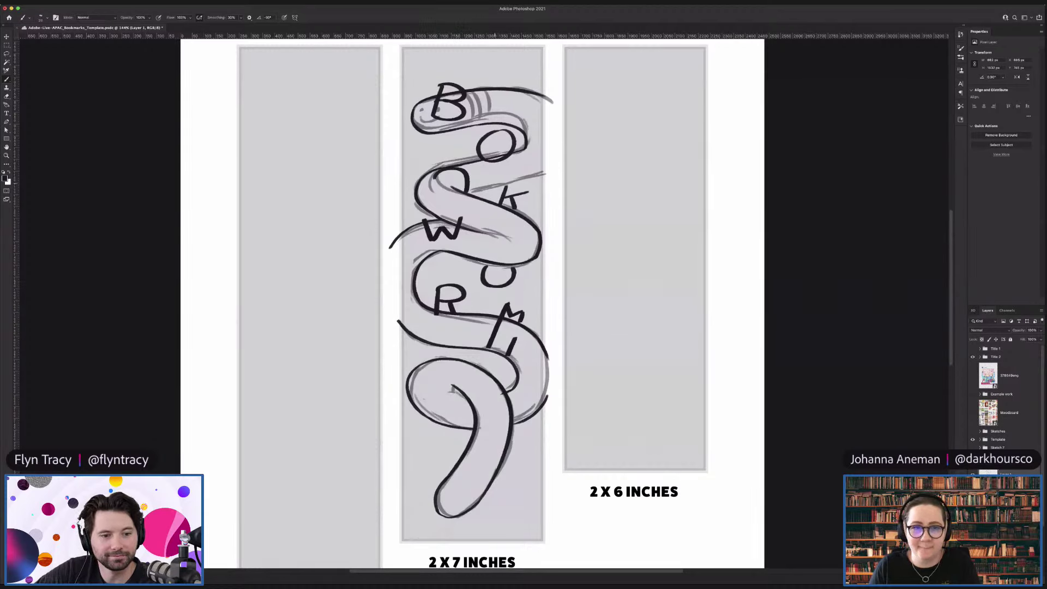
pyautogui.moveTo(469, 191); pyautogui.dragTo(546, 173)
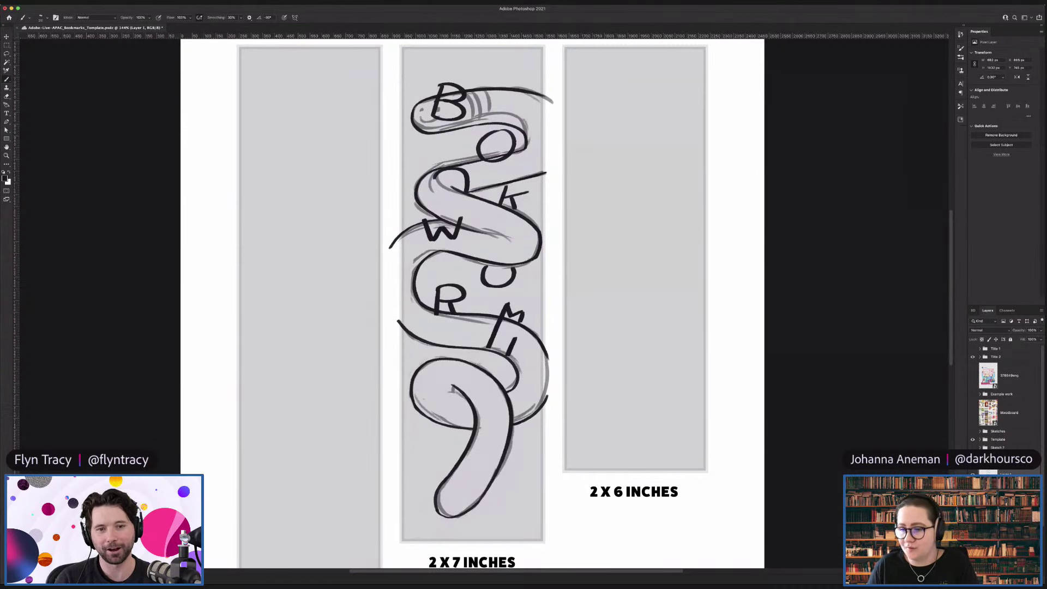
# Step: Hide the lettering and the rough worm sketch so only the inked linework and template remain displayed
pyautogui.hotkey('ctrl', ',')
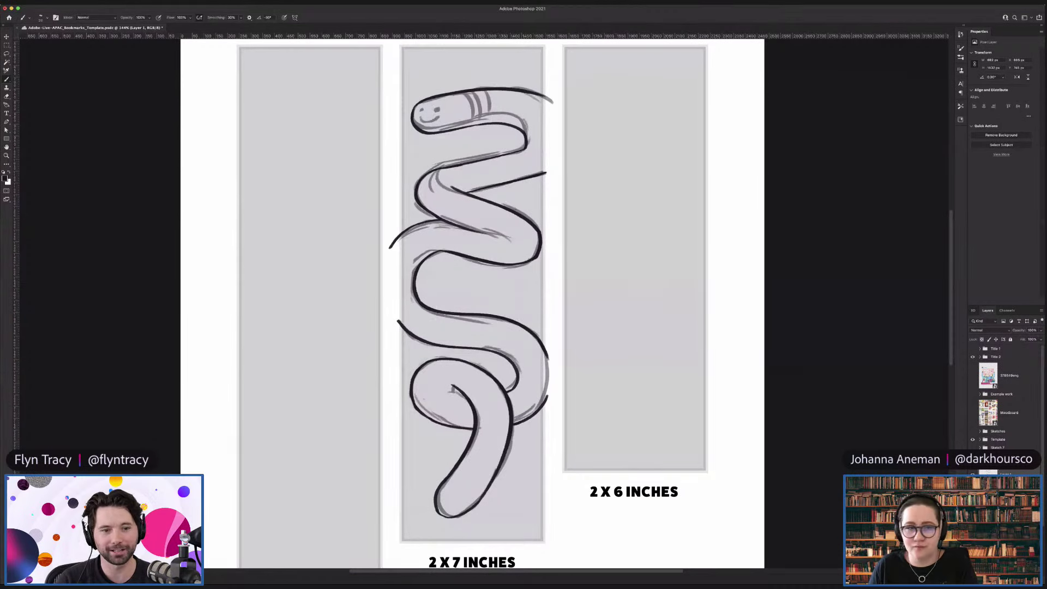
pyautogui.hotkey('ctrl', ',')
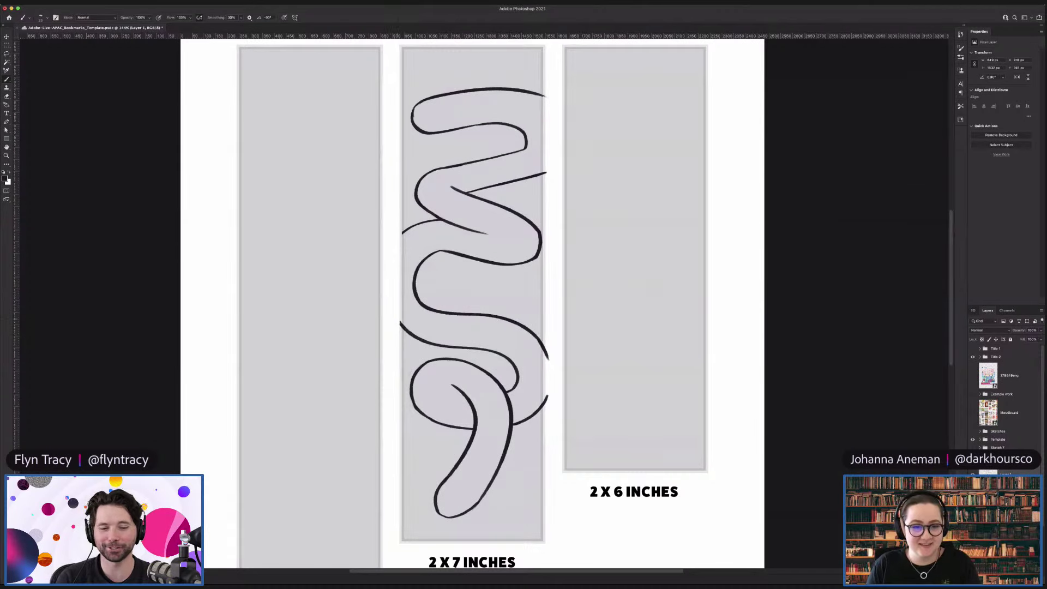
# Step: Try trimming the worm line ends that overhang the bookmark's left edge, and undo the trims
pyautogui.moveTo(403, 326); pyautogui.dragTo(397, 321)
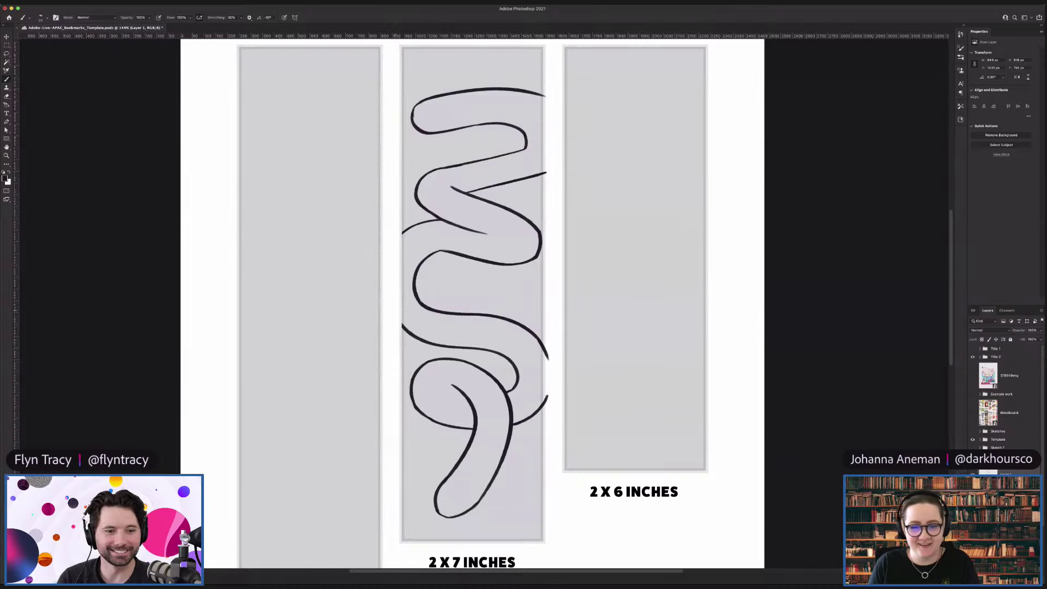
pyautogui.press('super+z')
pyautogui.press('super+shift+z')
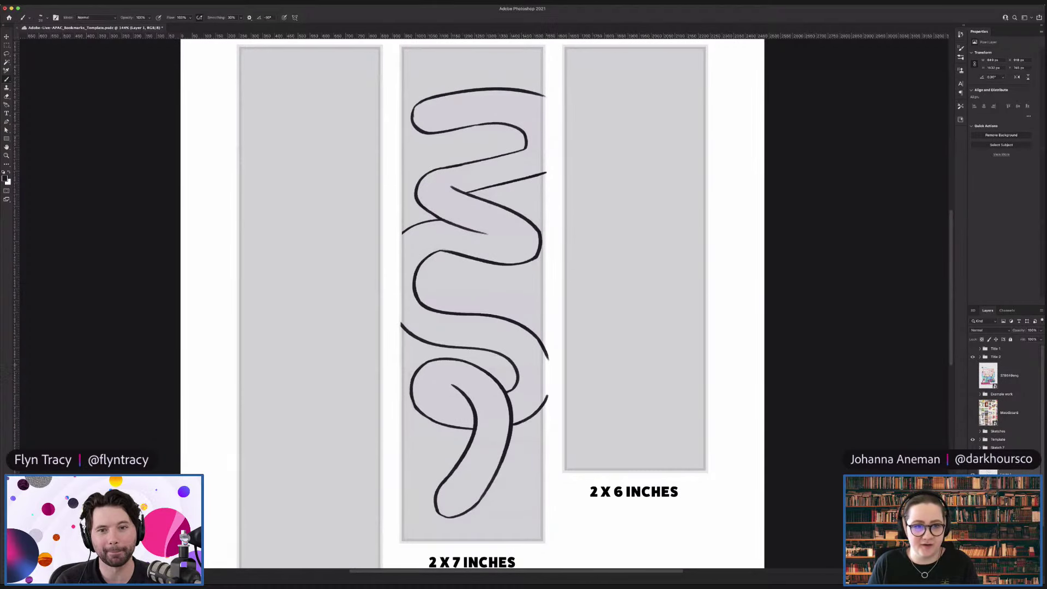
pyautogui.press('super+shift+z')
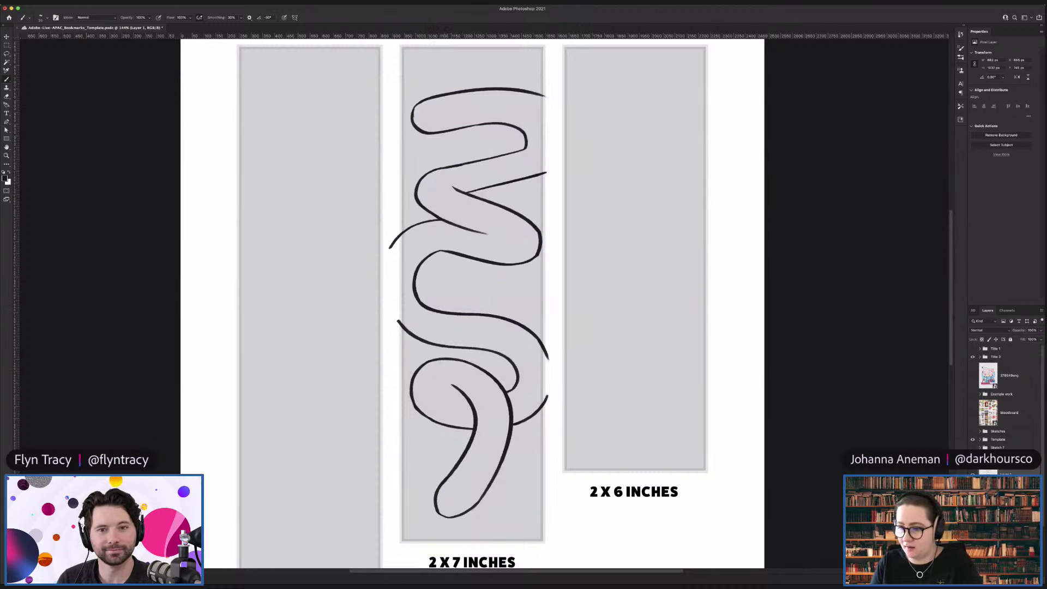
# Step: Reshape the body's first bend below the head into a rounder curve on Layer 1, retrying the stroke several times
pyautogui.scroll(-2, 1003, 393)
pyautogui.scroll(-1, 1003, 393)
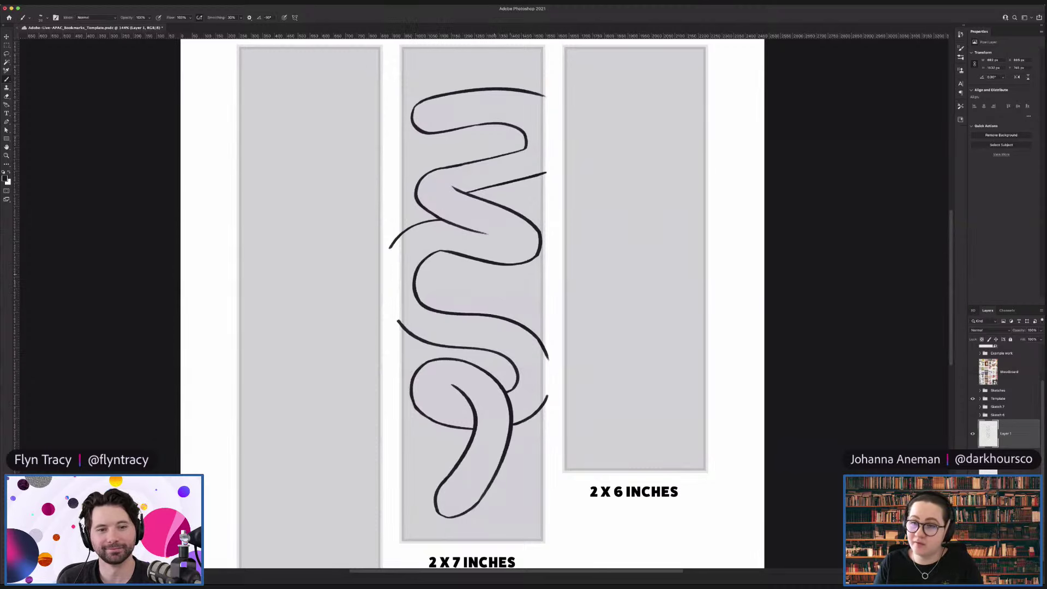
pyautogui.moveTo(524, 137); pyautogui.dragTo(516, 150)
pyautogui.press('super+z')
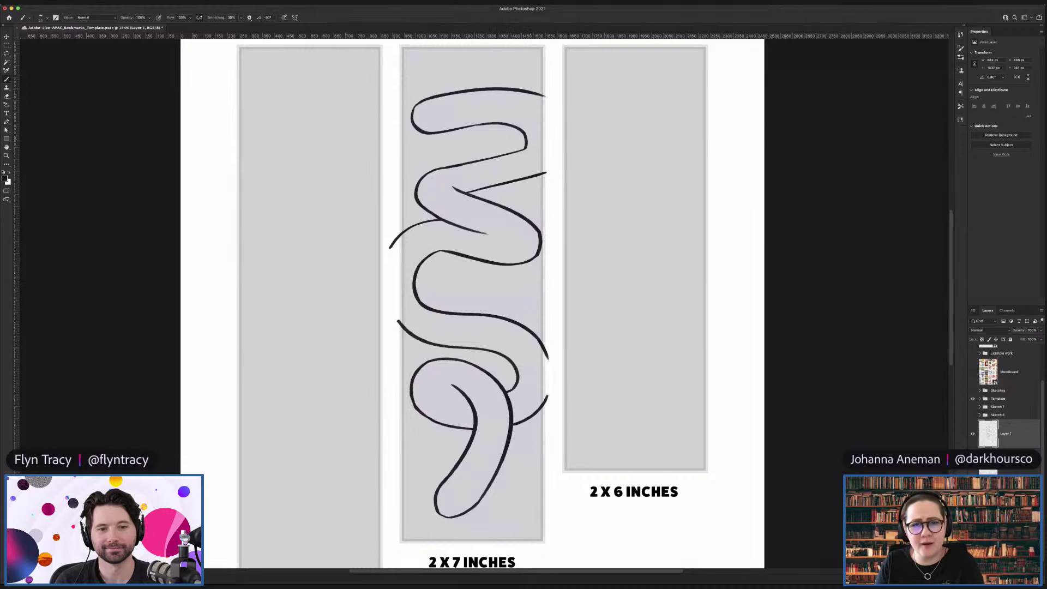
pyautogui.moveTo(524, 133); pyautogui.dragTo(517, 149)
pyautogui.press('super+z')
pyautogui.moveTo(523, 132); pyautogui.dragTo(510, 157)
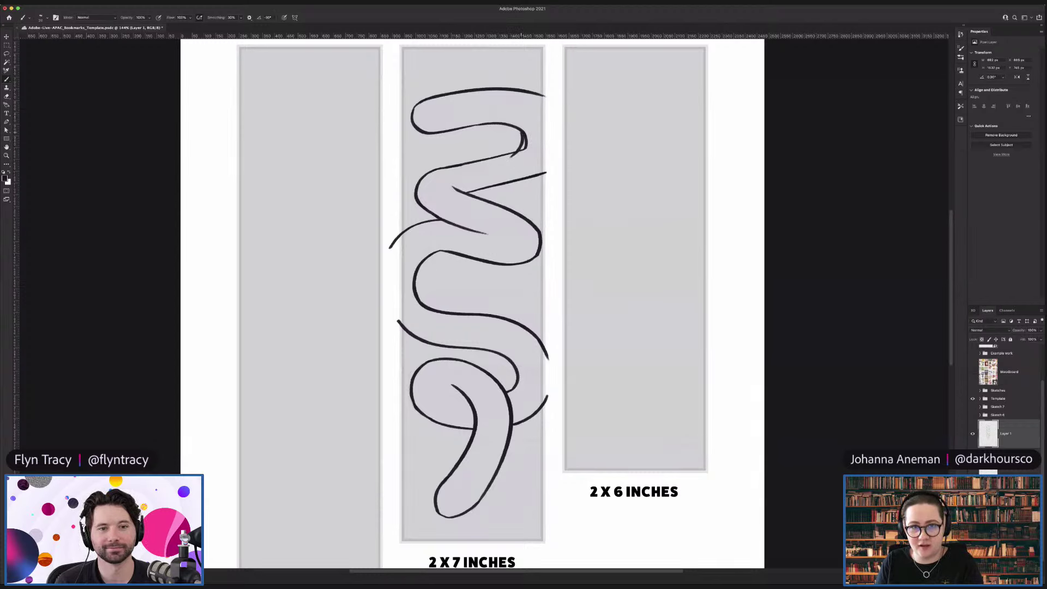
pyautogui.press('super+z')
pyautogui.moveTo(525, 134); pyautogui.dragTo(515, 153)
pyautogui.press('super+z')
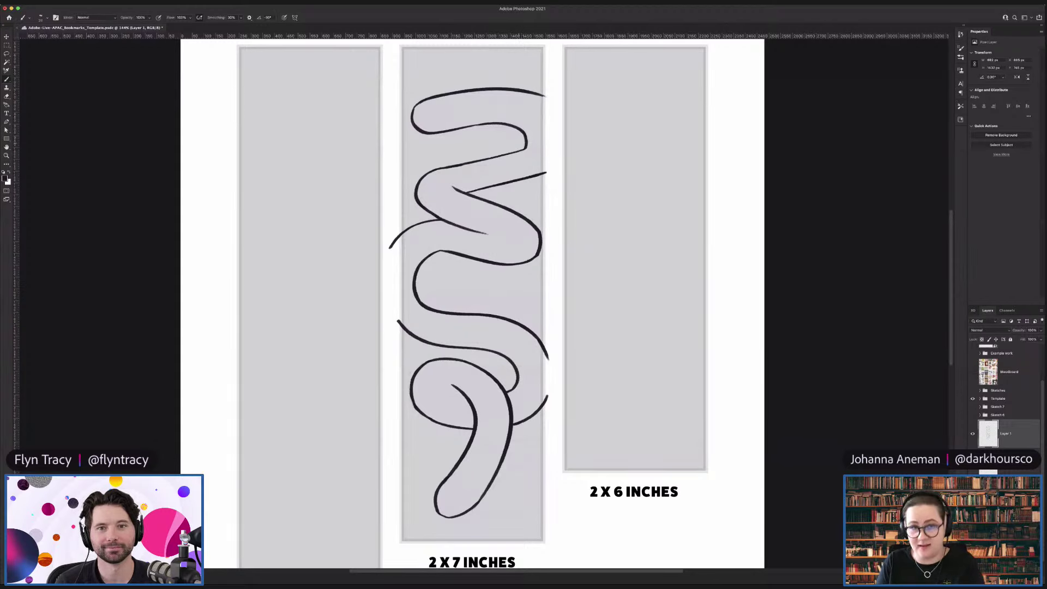
pyautogui.moveTo(524, 137); pyautogui.dragTo(517, 150)
pyautogui.press('super+z')
pyautogui.press('super+z')
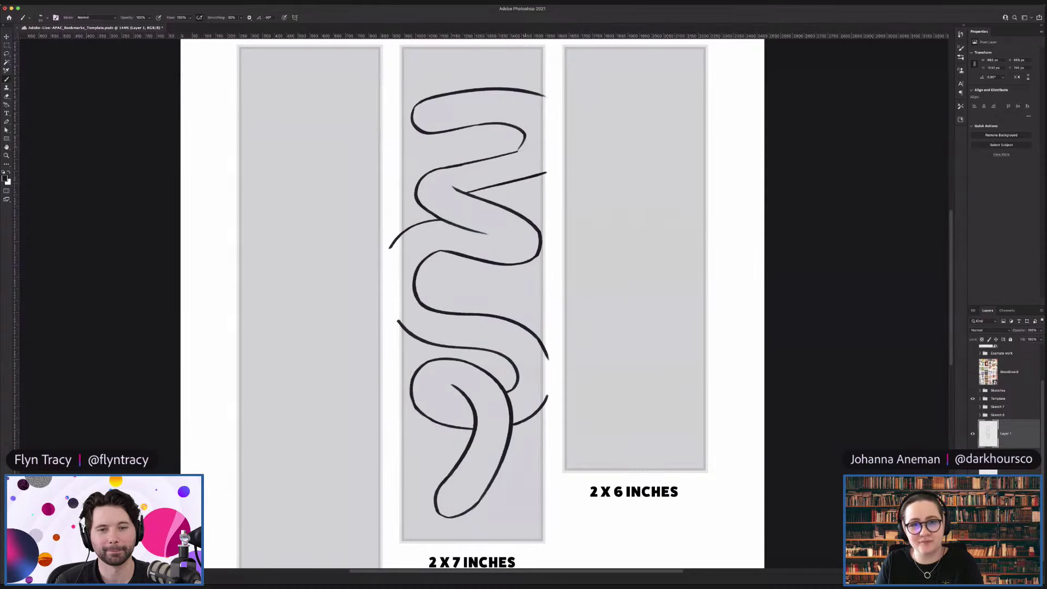
pyautogui.press('super+shift+z')
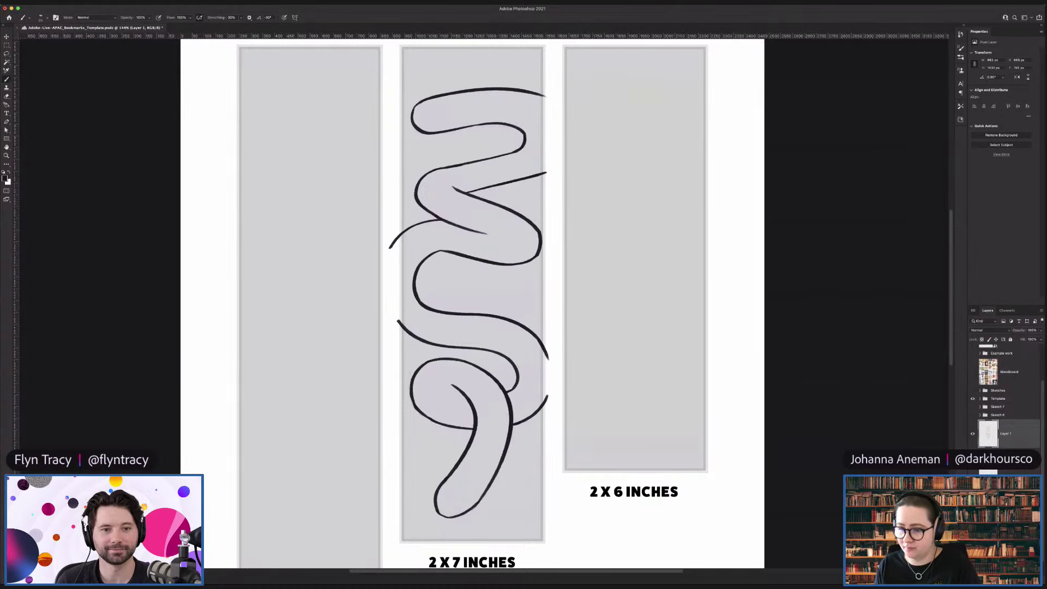
# Step: Copy the 2 x 7 inches bookmark rectangle out of the Template group and place it directly below the worm linework layer
pyautogui.hotkey('alt', '[')
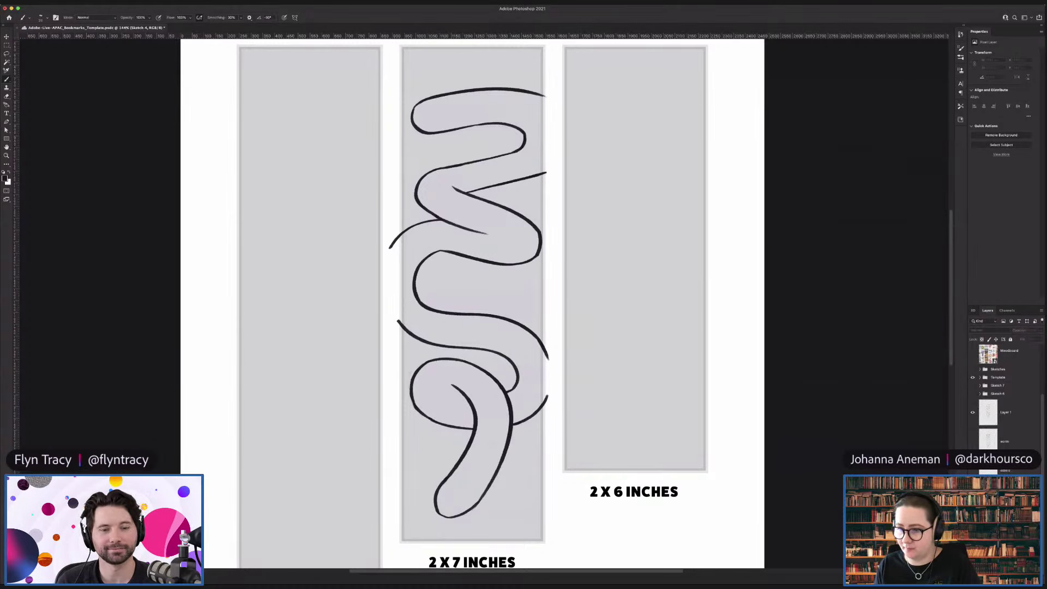
pyautogui.click(980, 377)
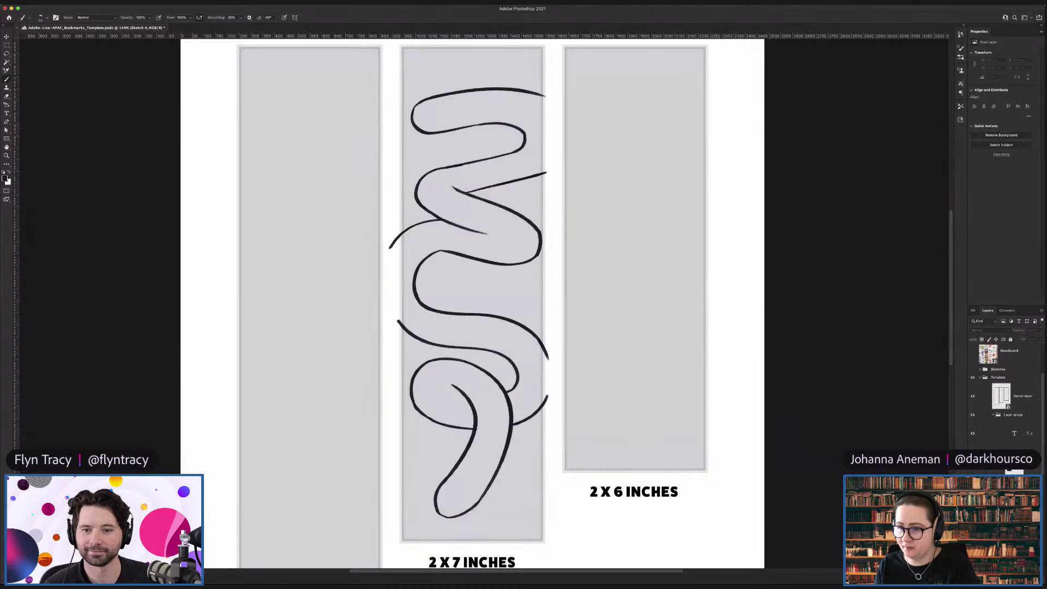
pyautogui.click(972, 488)
pyautogui.click(972, 489)
pyautogui.click(1025, 489)
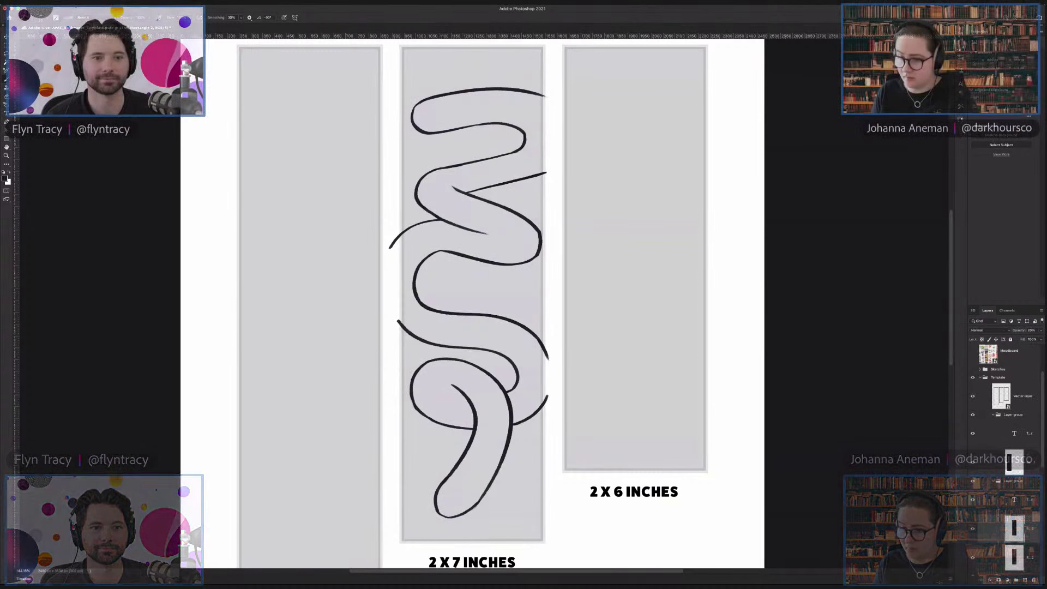
pyautogui.hotkey('shift', 'Down')
pyautogui.moveTo(1014, 528); pyautogui.dragTo(1003, 374)
pyautogui.click(979, 406)
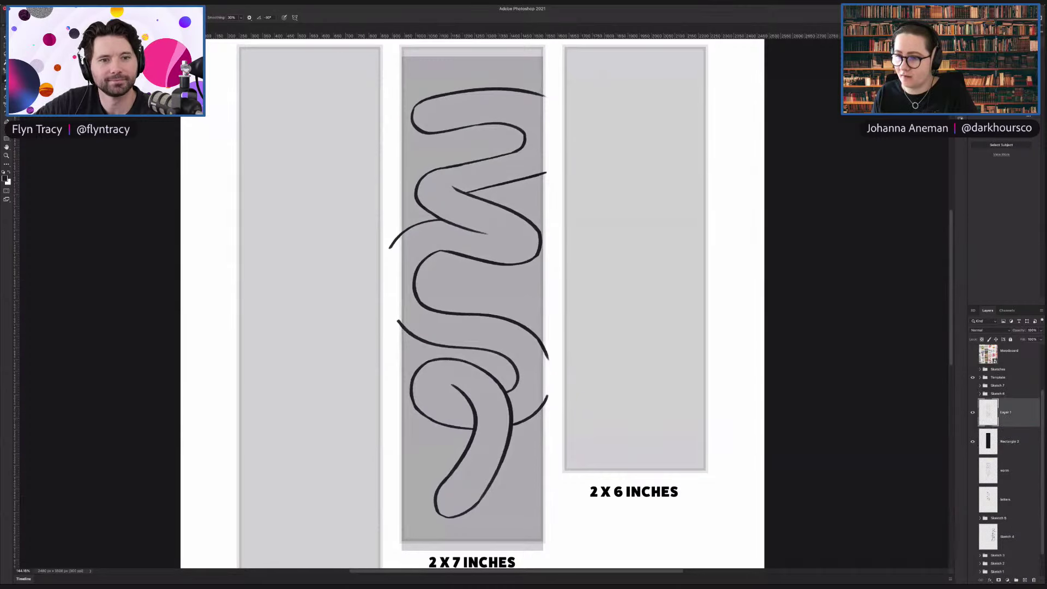
# Step: Try clipping the worm linework to the copied bookmark rectangle with a clipping mask, and undo it
pyautogui.rightClick(1026, 412)
pyautogui.rightClick(1028, 412)
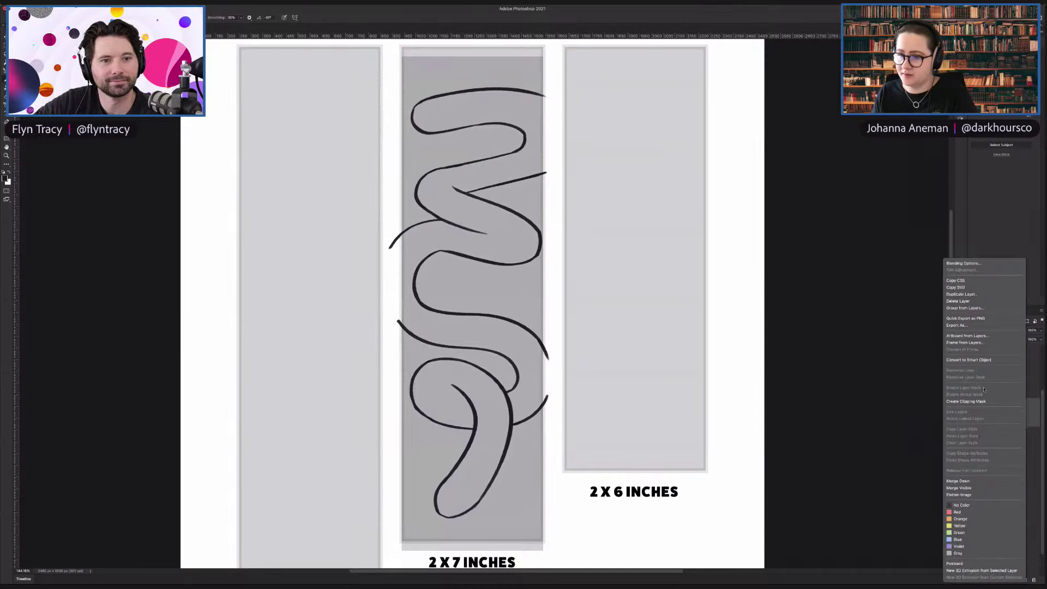
pyautogui.click(983, 401)
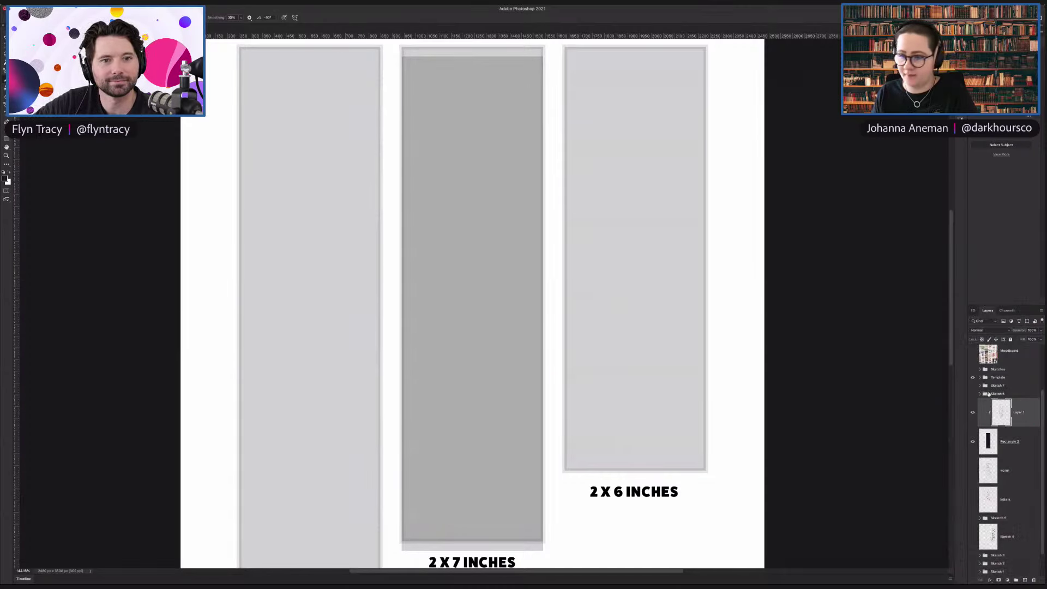
pyautogui.hotkey('ctrl', 'z')
# Step: Try clipping the copied rectangle to the linework by stacking it above Layer 1, and restore the original layer order
pyautogui.moveTo(1025, 415); pyautogui.dragTo(1025, 455)
pyautogui.rightClick(1030, 417)
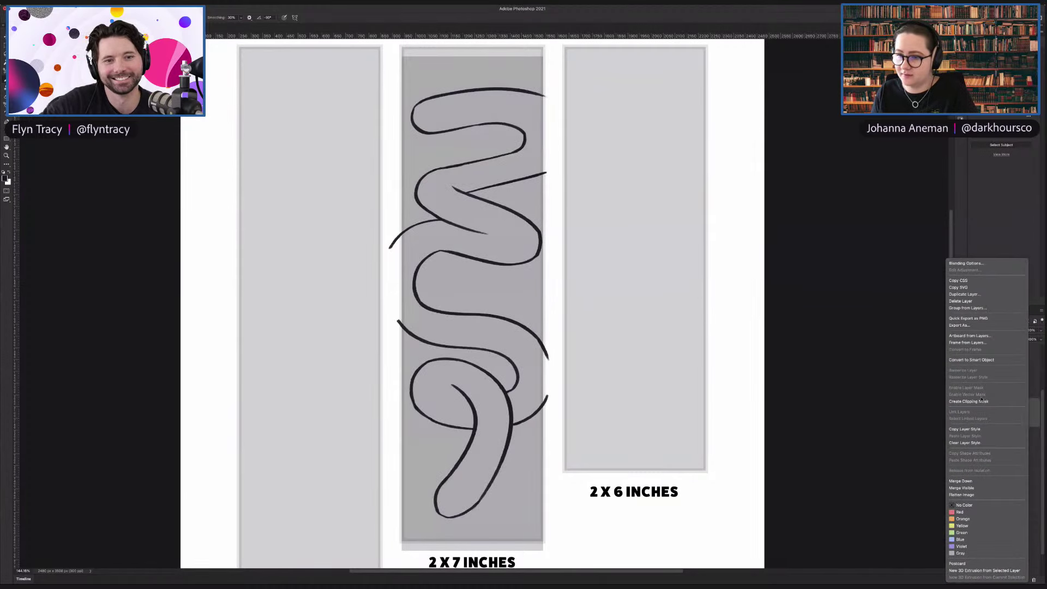
pyautogui.click(980, 402)
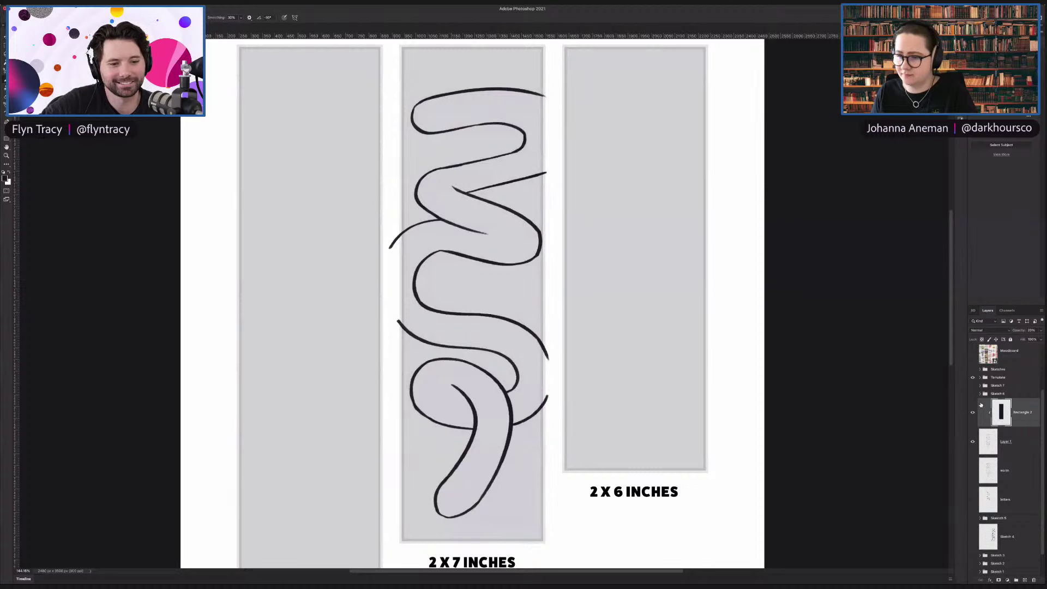
pyautogui.hotkey('ctrl', 'z')
pyautogui.moveTo(990, 413); pyautogui.dragTo(1023, 439)
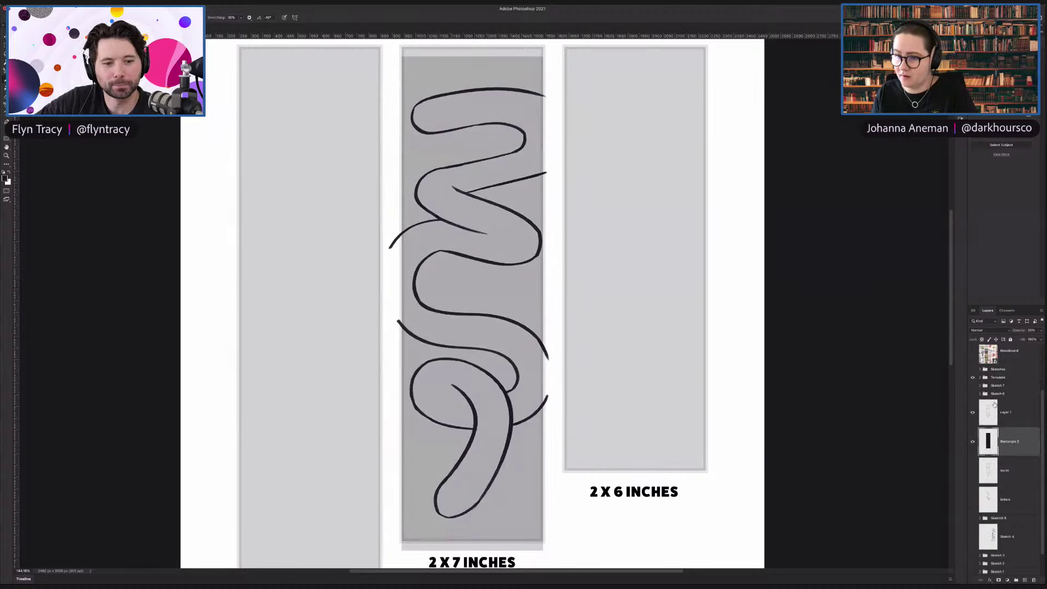
# Step: Hide the Template group, retry the clipping mask on the worm linework, and undo it
pyautogui.click(972, 377)
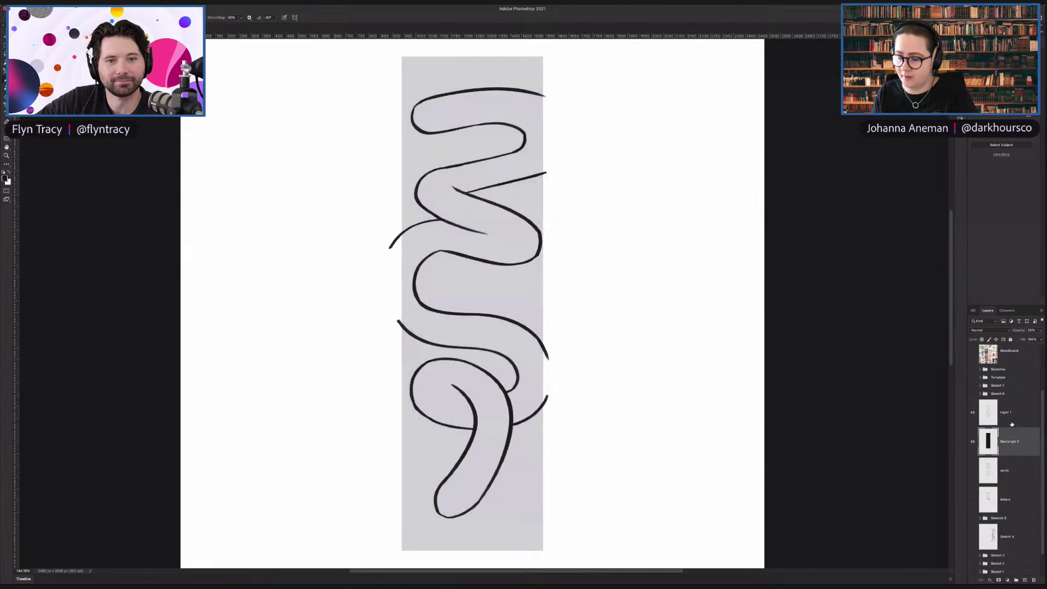
pyautogui.rightClick(1028, 417)
pyautogui.click(971, 401)
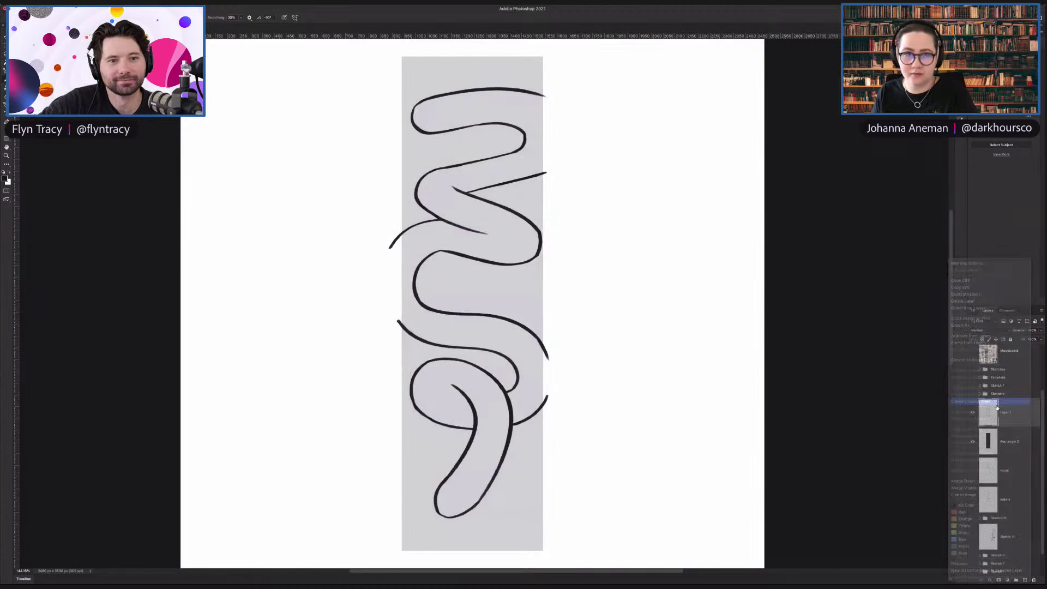
pyautogui.hotkey('ctrl', 'z')
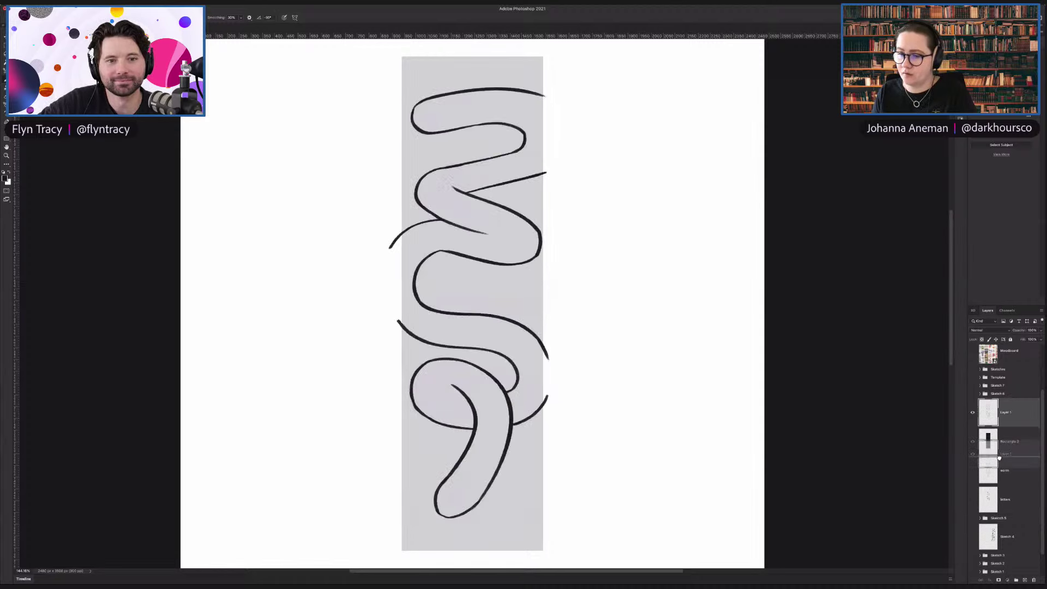
# Step: Retry clipping the rectangle above the linework with the template hidden, undo it, and move Layer 1 back on top
pyautogui.moveTo(999, 452); pyautogui.dragTo(1028, 409)
pyautogui.rightClick(1028, 409)
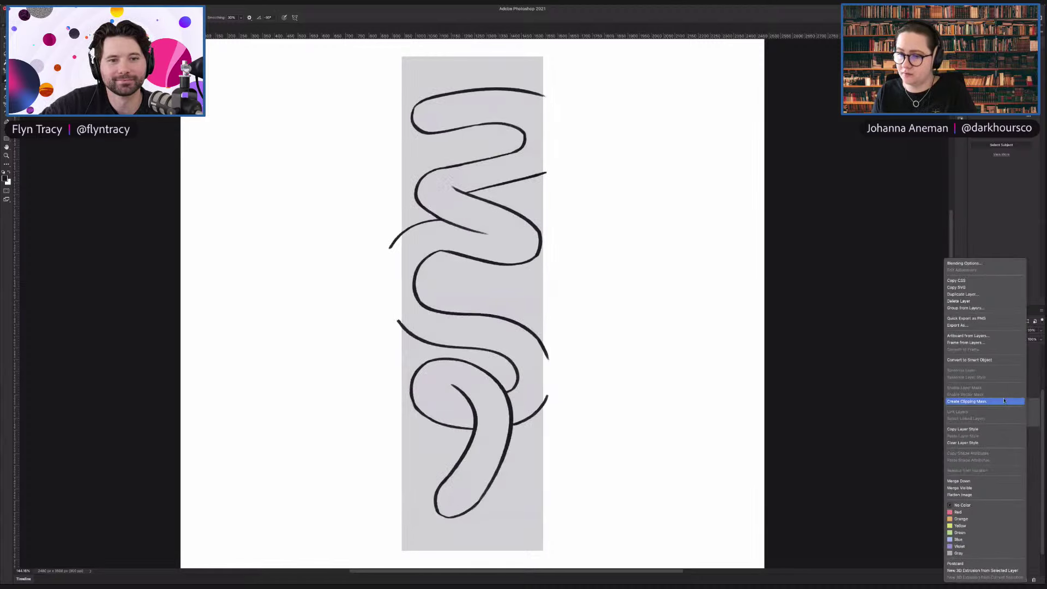
pyautogui.click(1006, 401)
pyautogui.hotkey('ctrl', 'z')
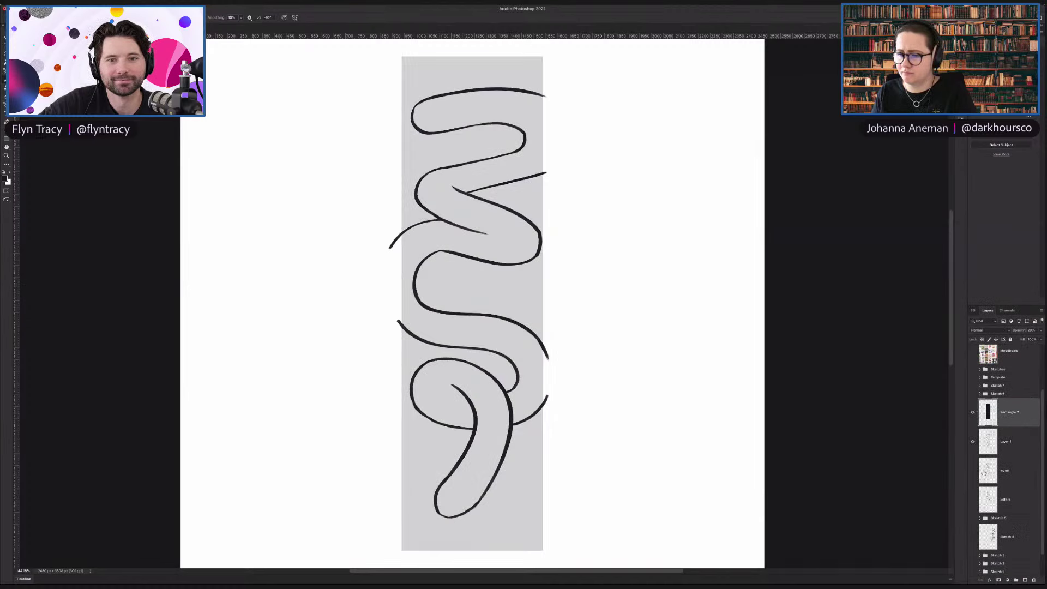
pyautogui.moveTo(997, 442); pyautogui.dragTo(997, 402)
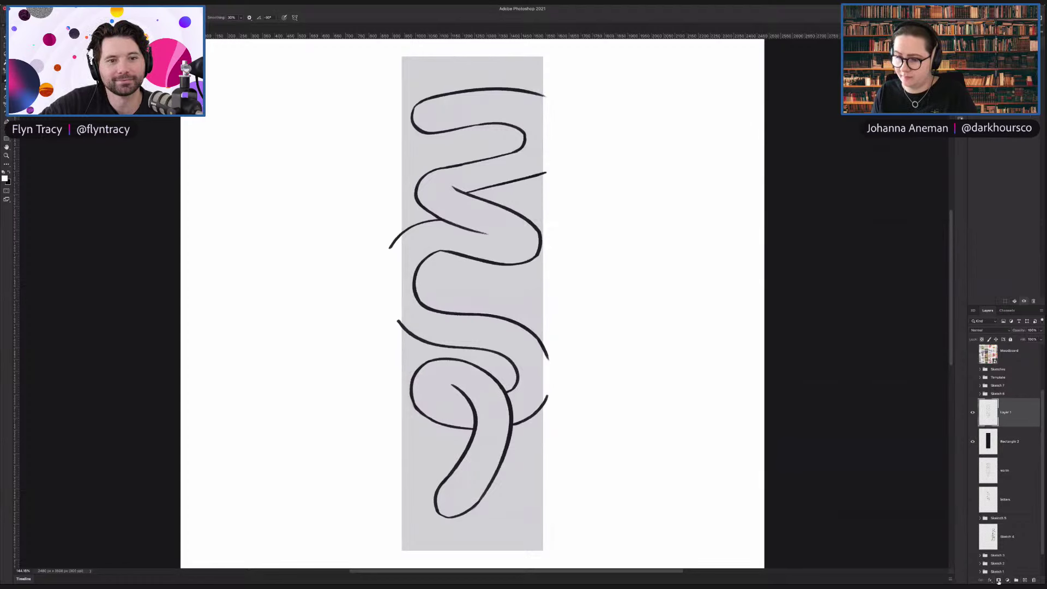
pyautogui.click(1007, 580)
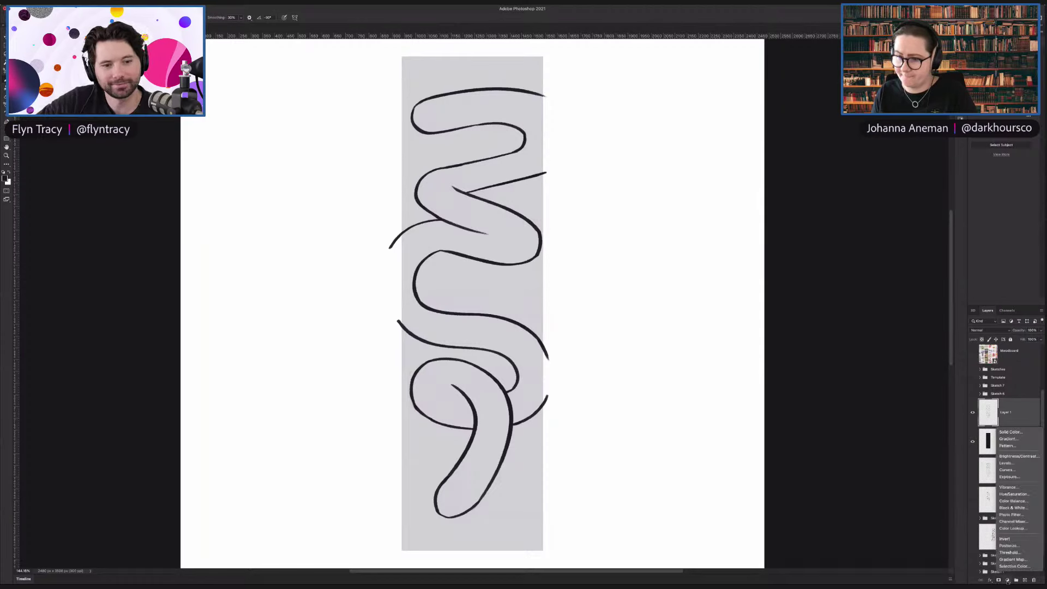
pyautogui.click(1007, 580)
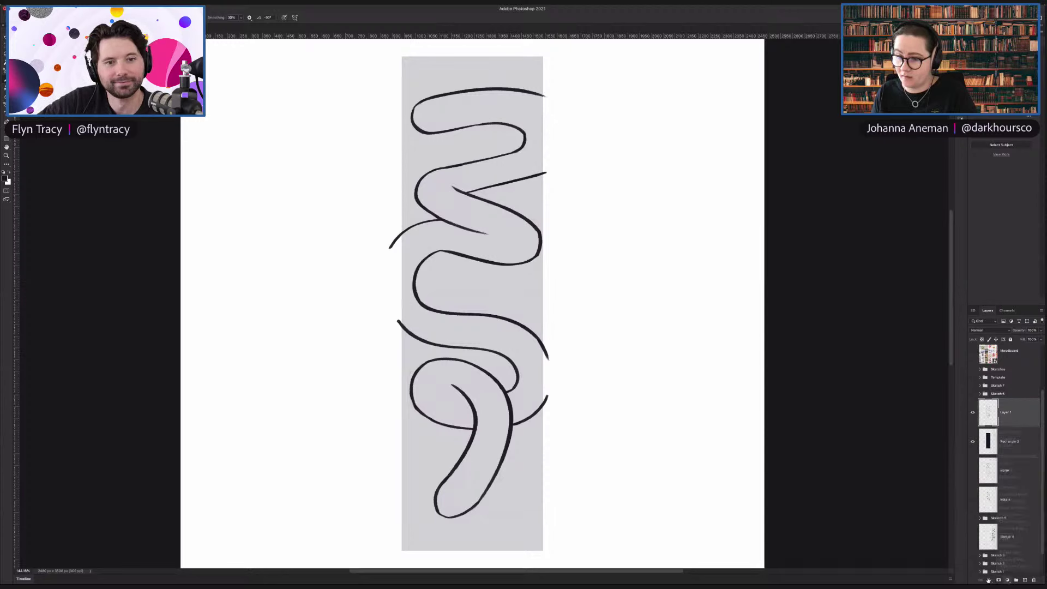
pyautogui.rightClick(1019, 424)
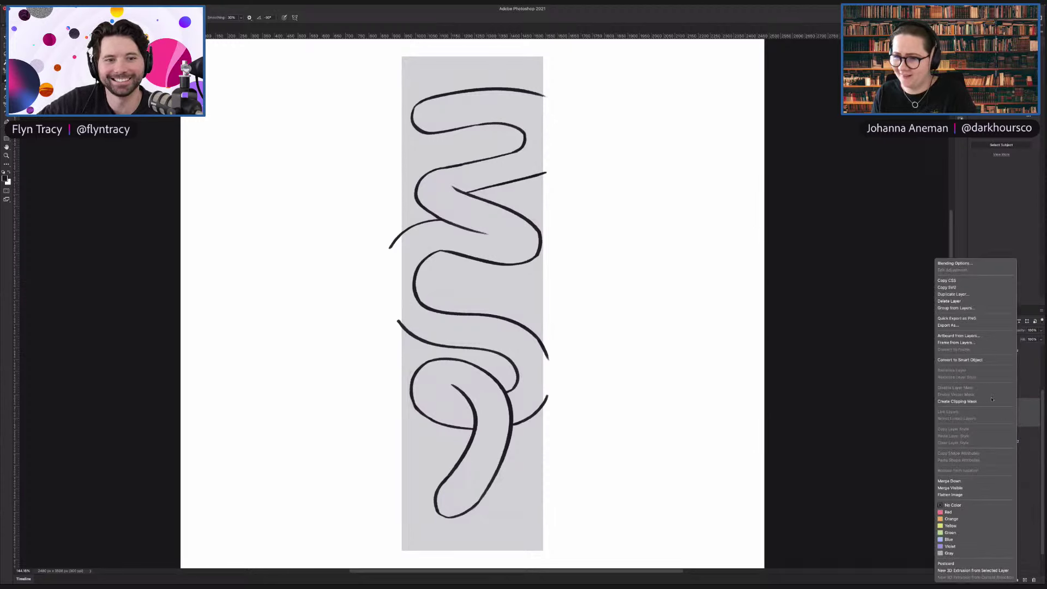
pyautogui.press('Escape')
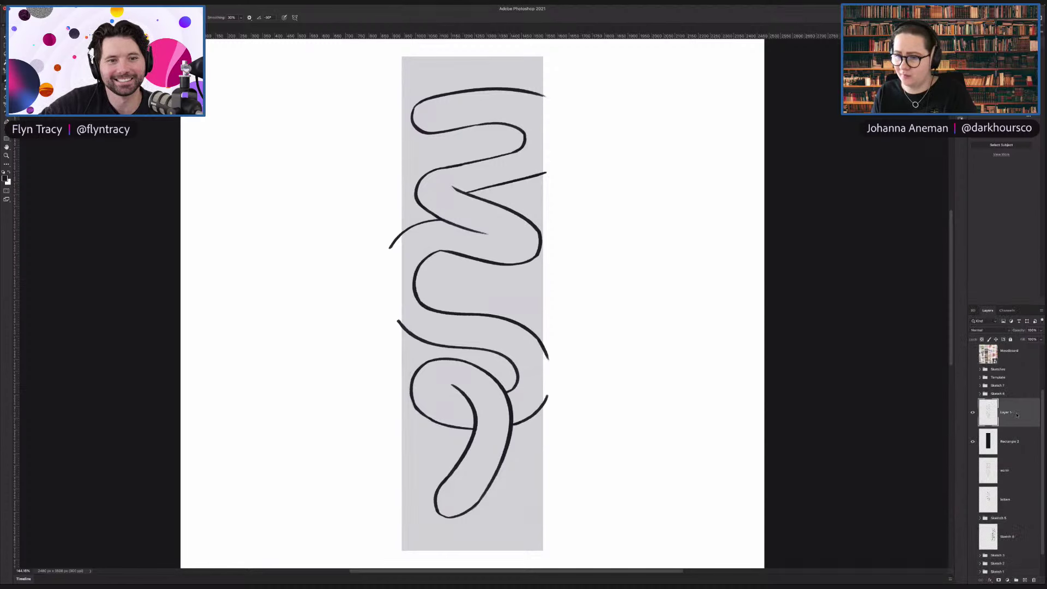
# Step: Try converting the worm linework layer to a smart object, undo the conversion, and select the rectangle layer
pyautogui.rightClick(1014, 413)
pyautogui.click(971, 360)
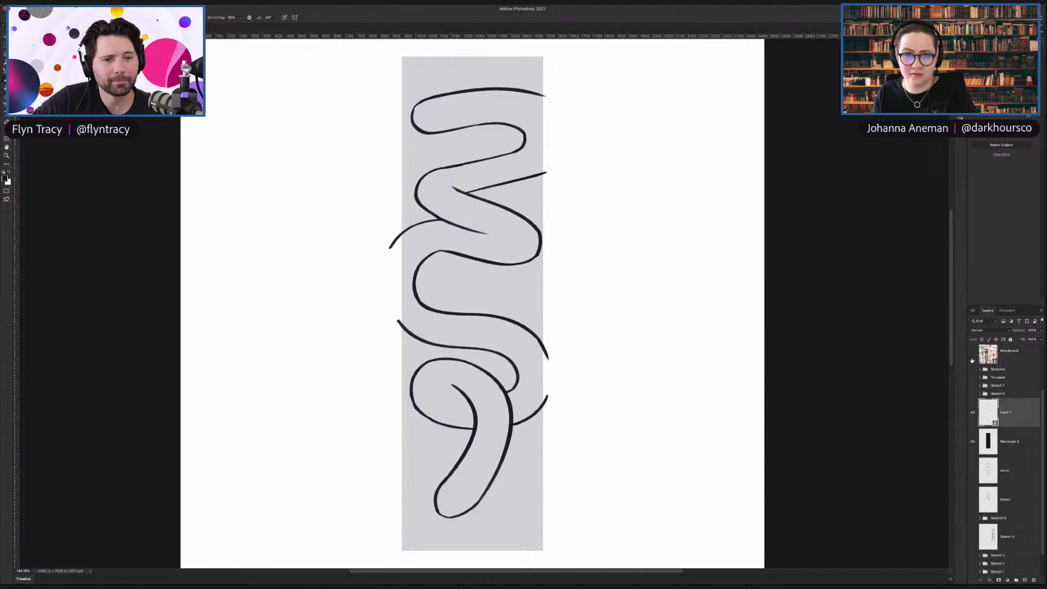
pyautogui.click(1015, 442)
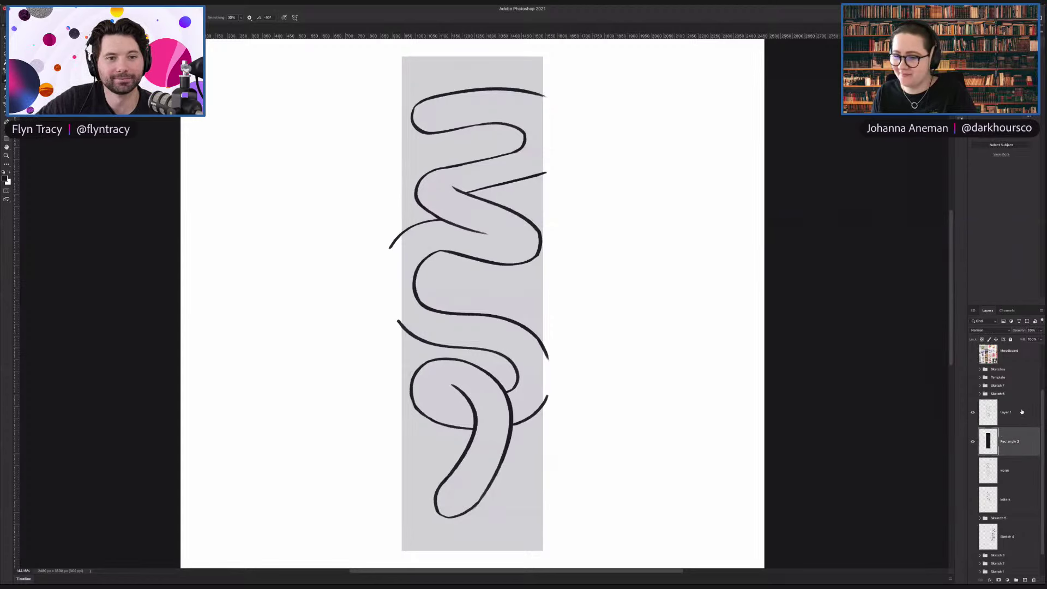
# Step: Select Layer 1 and compare the redisplayed Template group without and with the copied bookmark rectangle
pyautogui.click(1014, 422)
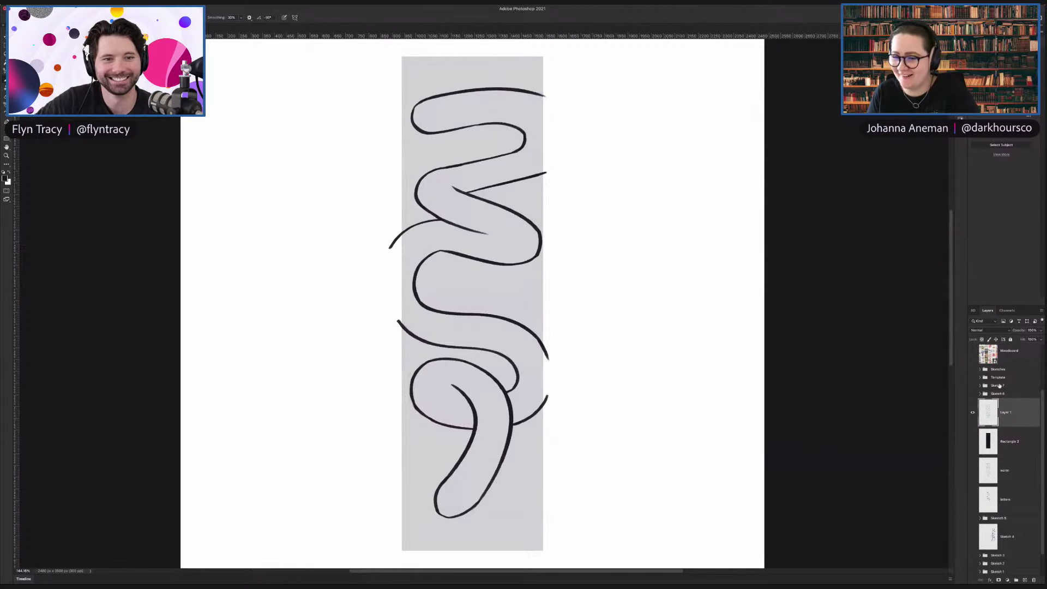
pyautogui.click(972, 377)
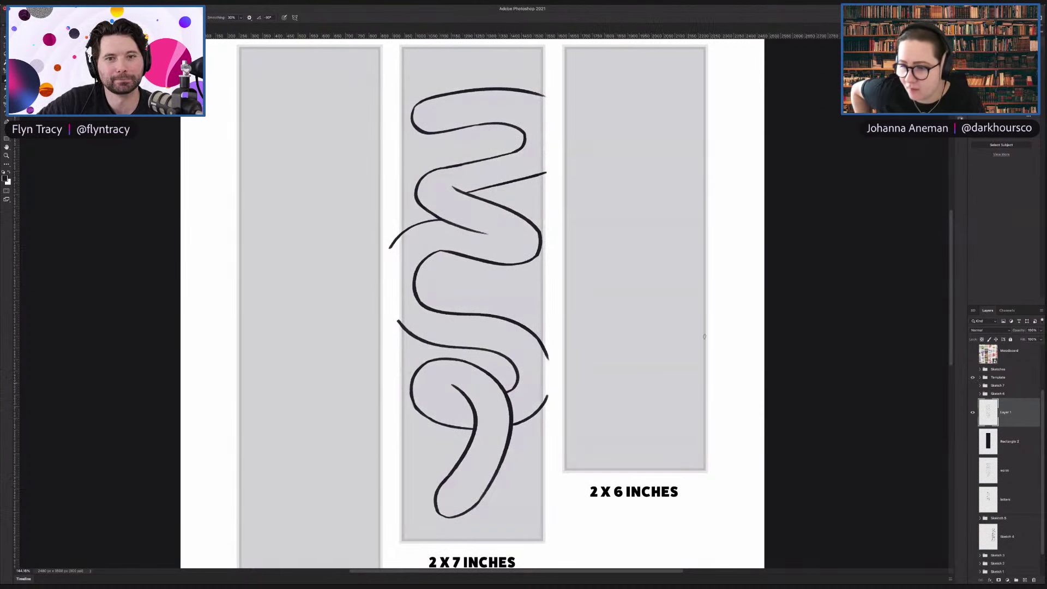
pyautogui.click(972, 441)
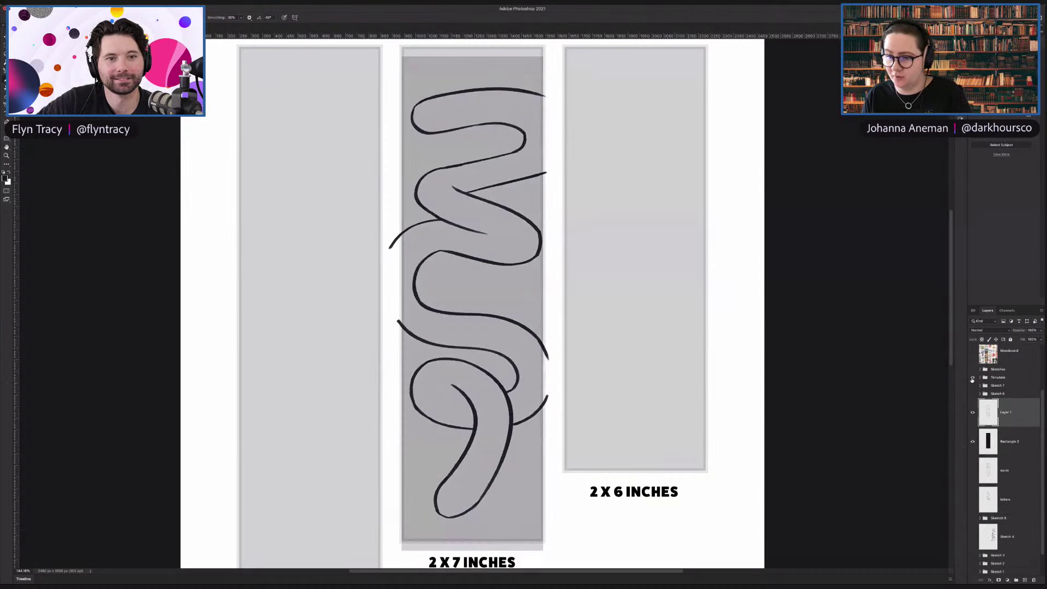
# Step: Hide the Template group, set the Rectangle 2 layer's opacity to 100%, and swap it back for the visible Template group
pyautogui.click(972, 377)
pyautogui.click(1009, 441)
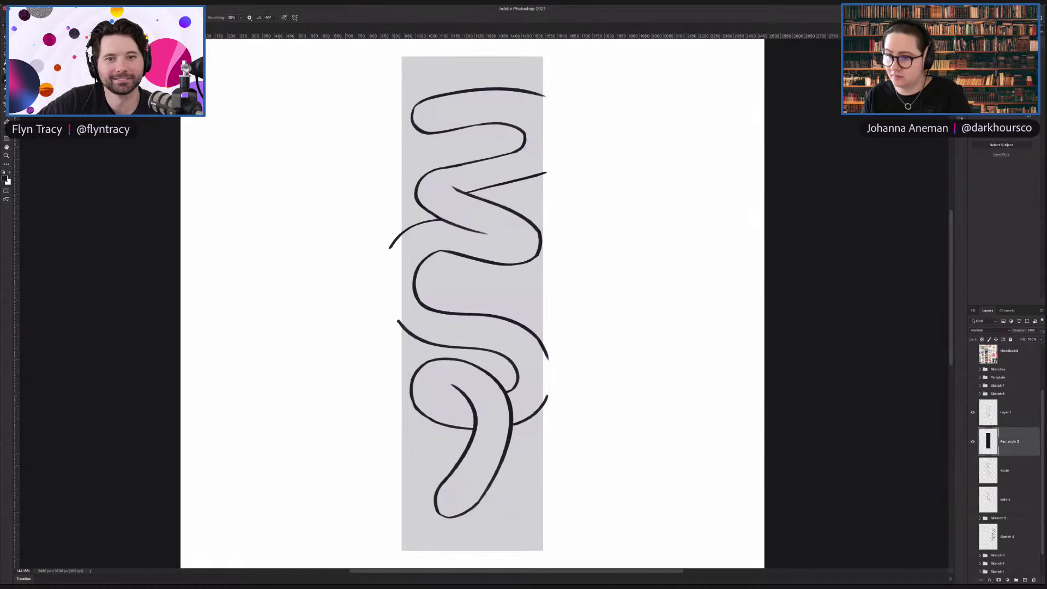
pyautogui.click(1042, 331)
pyautogui.moveTo(1018, 339); pyautogui.dragTo(1026, 341)
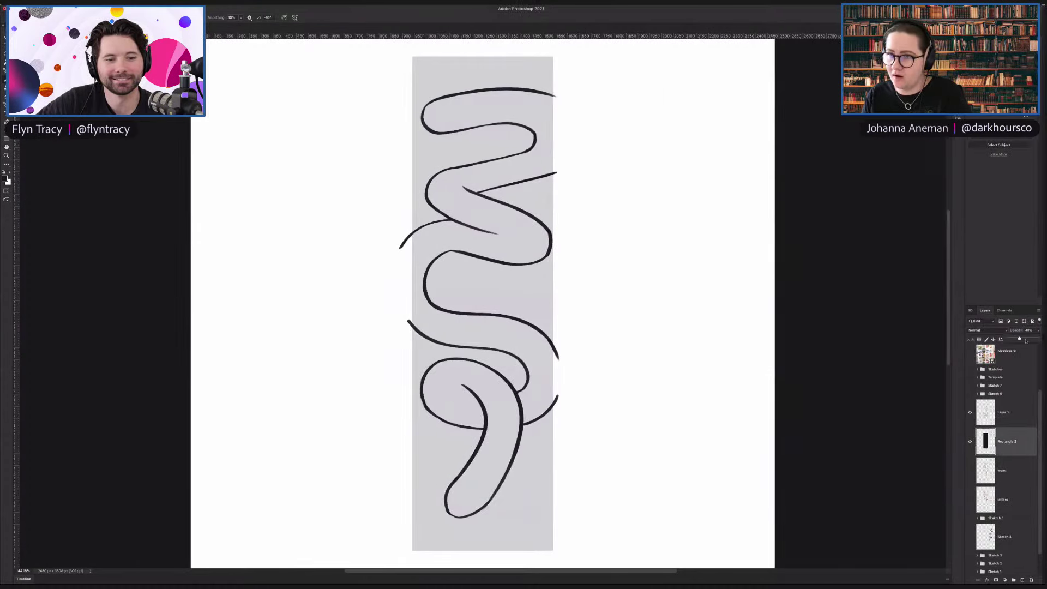
pyautogui.press('0')
pyautogui.click(1007, 416)
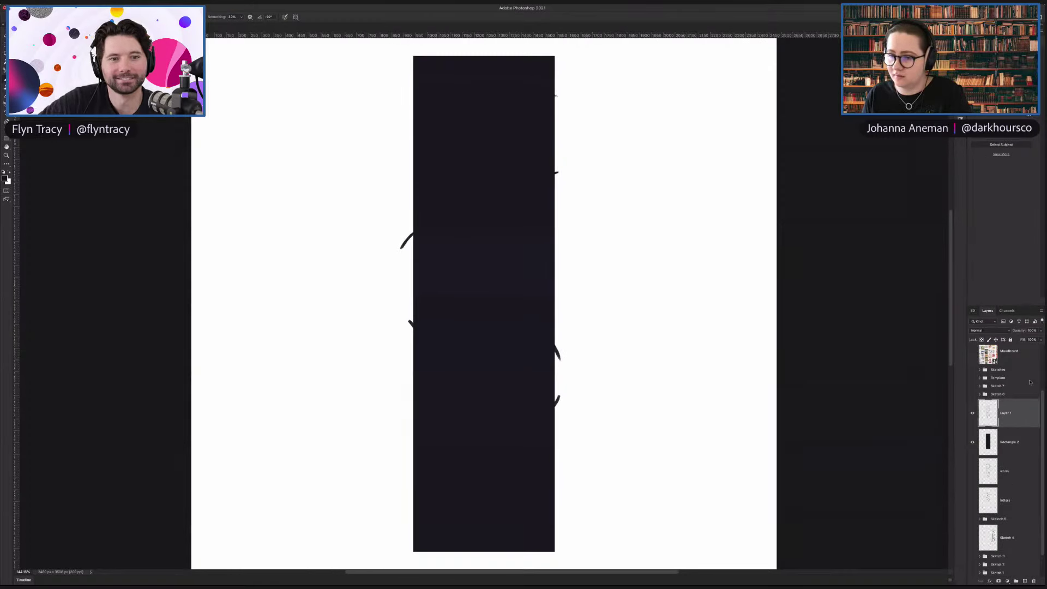
pyautogui.click(1003, 445)
pyautogui.click(972, 442)
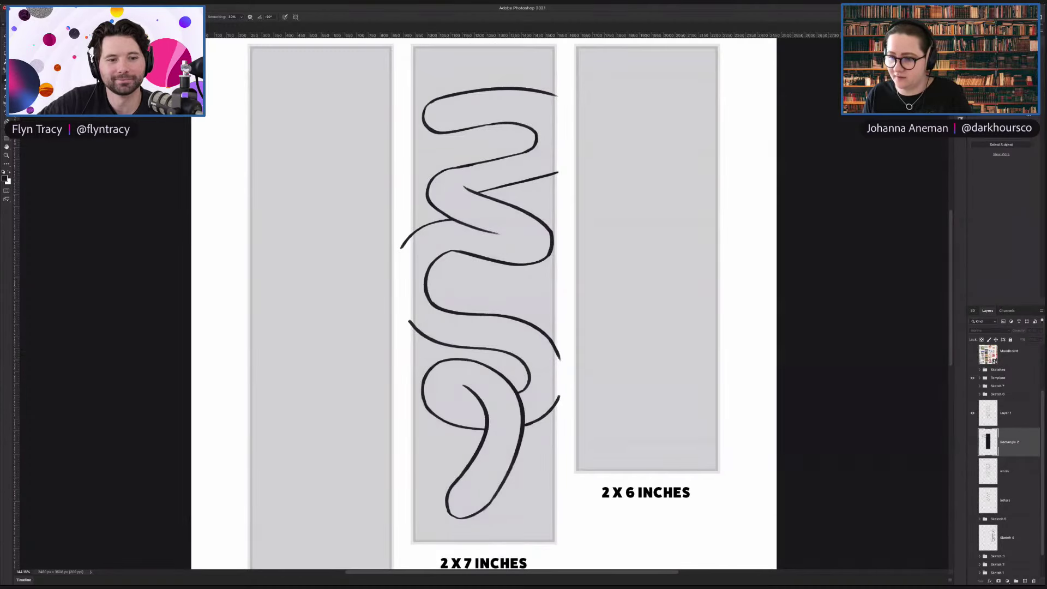
# Step: Rename Layer 1 as "worm 2" and draw two eyes and a smiling mouth on the worm's head
pyautogui.click(1002, 420)
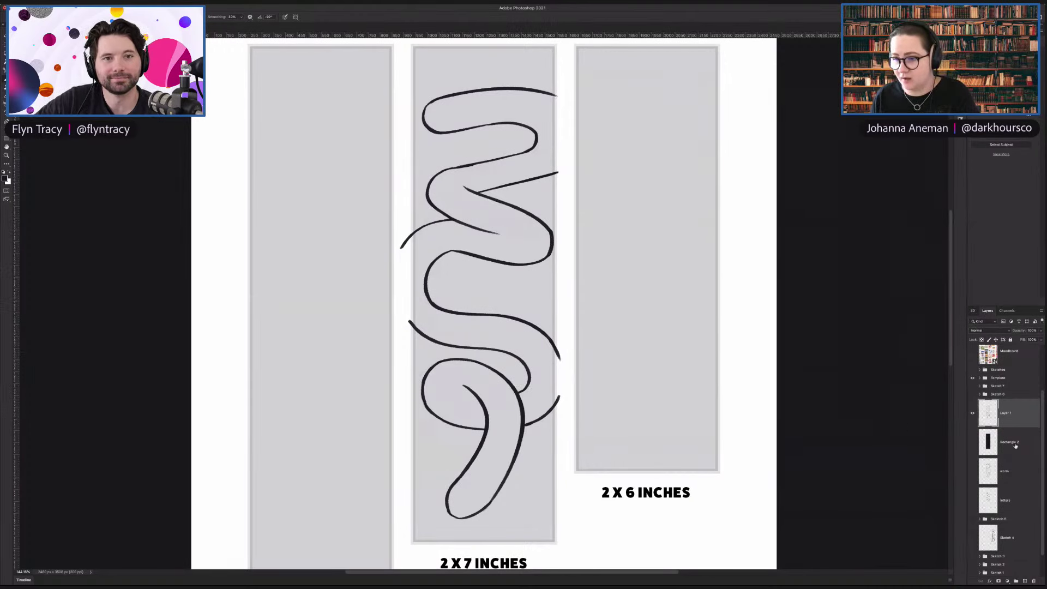
pyautogui.doubleClick(1004, 414)
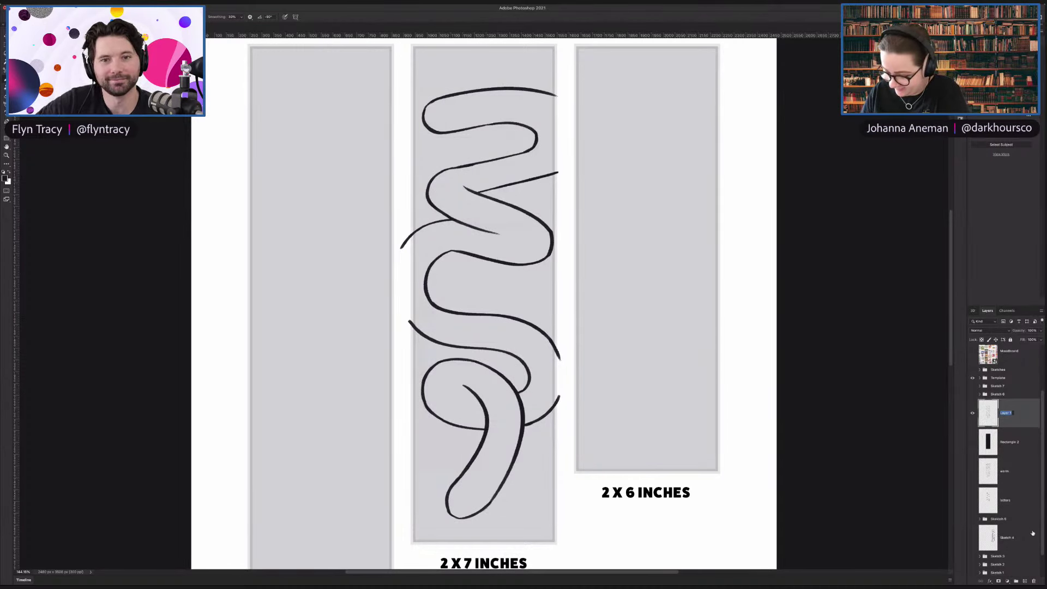
pyautogui.write('worm 2')
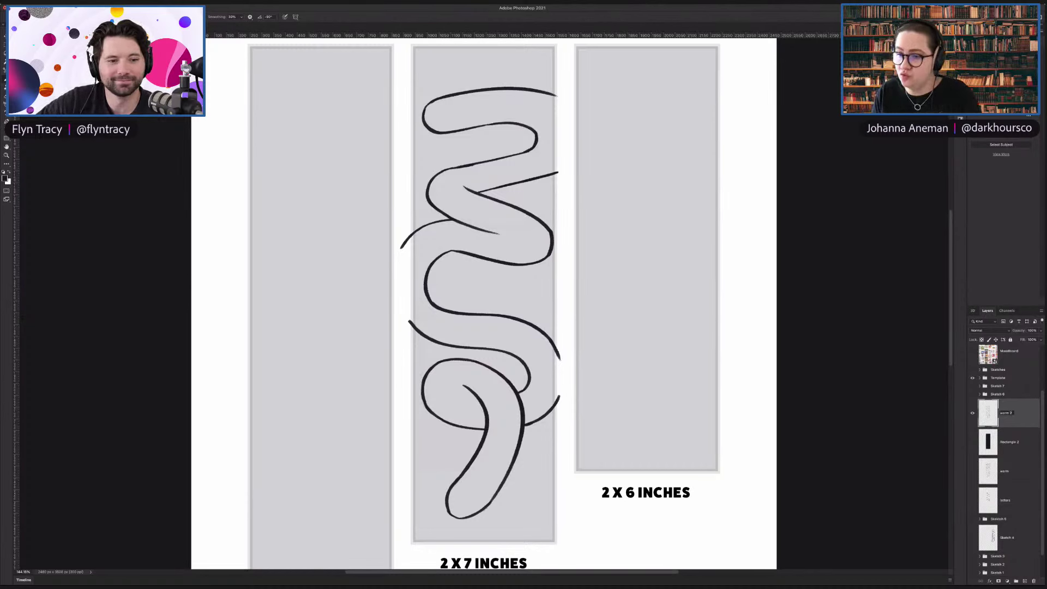
pyautogui.press('Return')
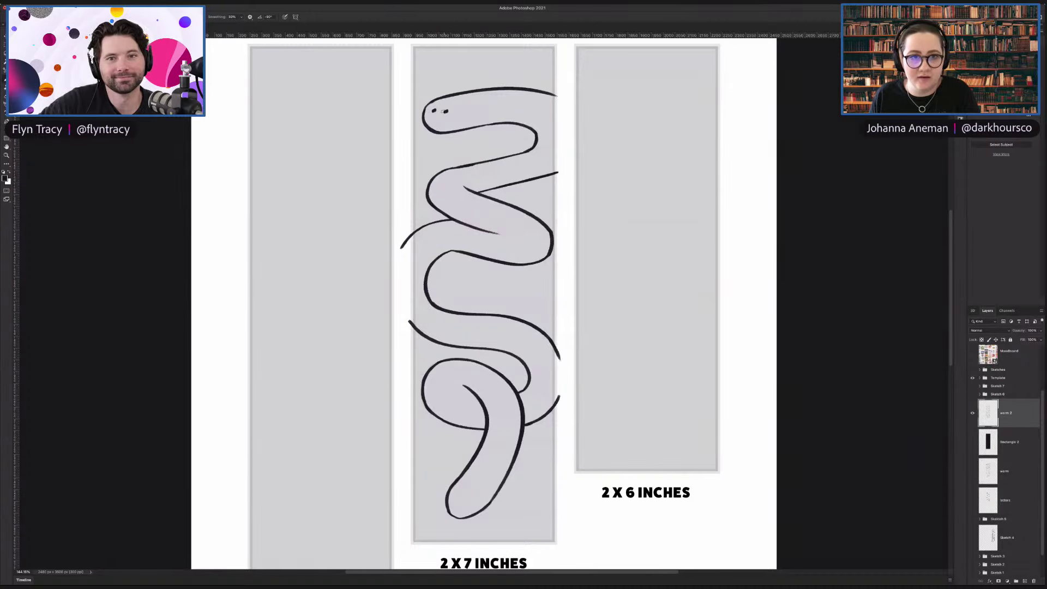
pyautogui.moveTo(433, 117); pyautogui.dragTo(446, 117)
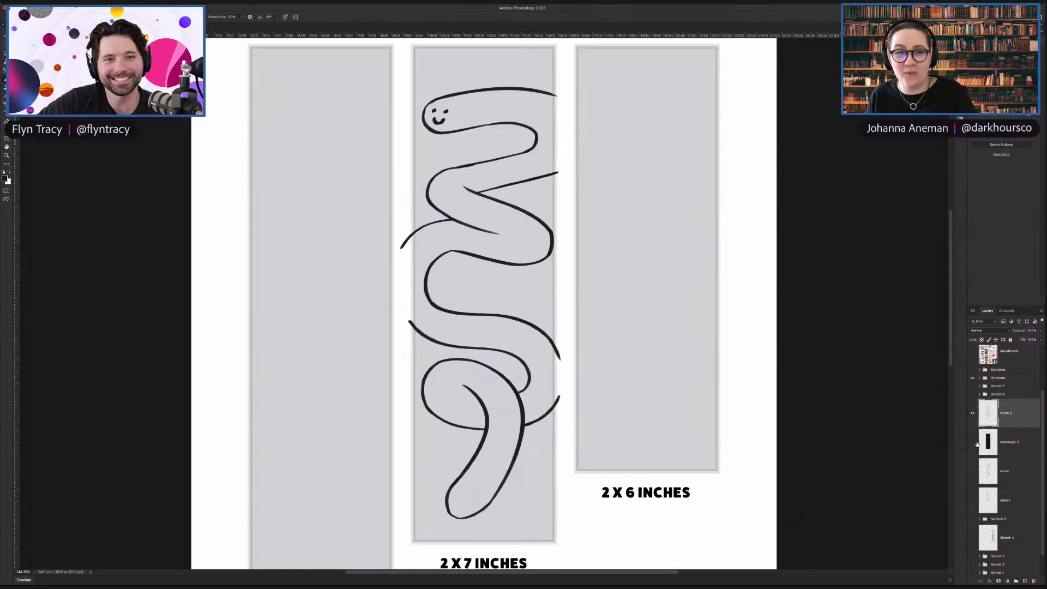
# Step: Review the letters layer over the worm, hide it again, and add a new empty layer above it
pyautogui.click(972, 500)
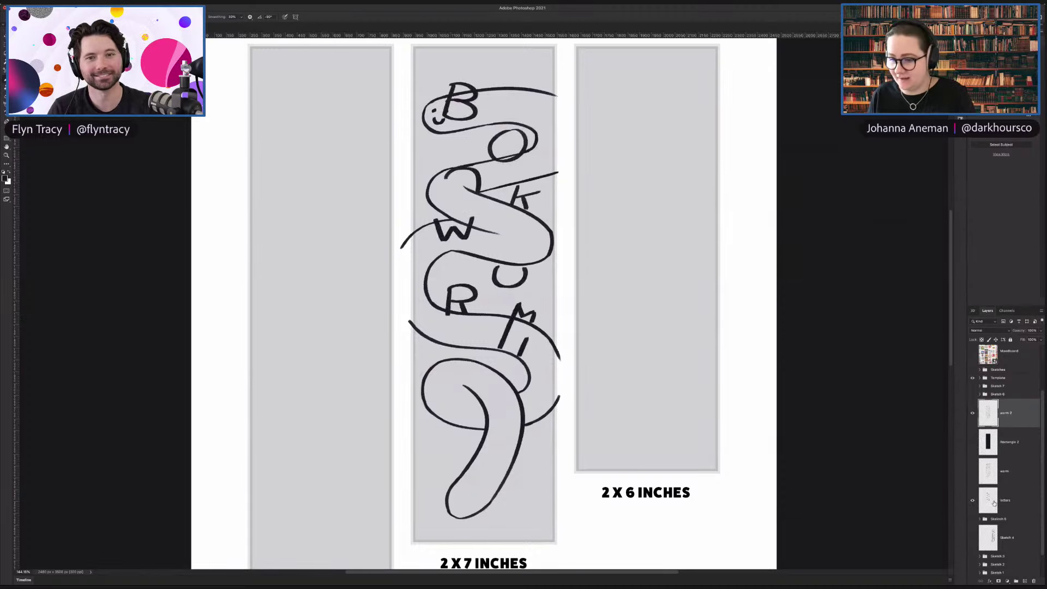
pyautogui.click(993, 503)
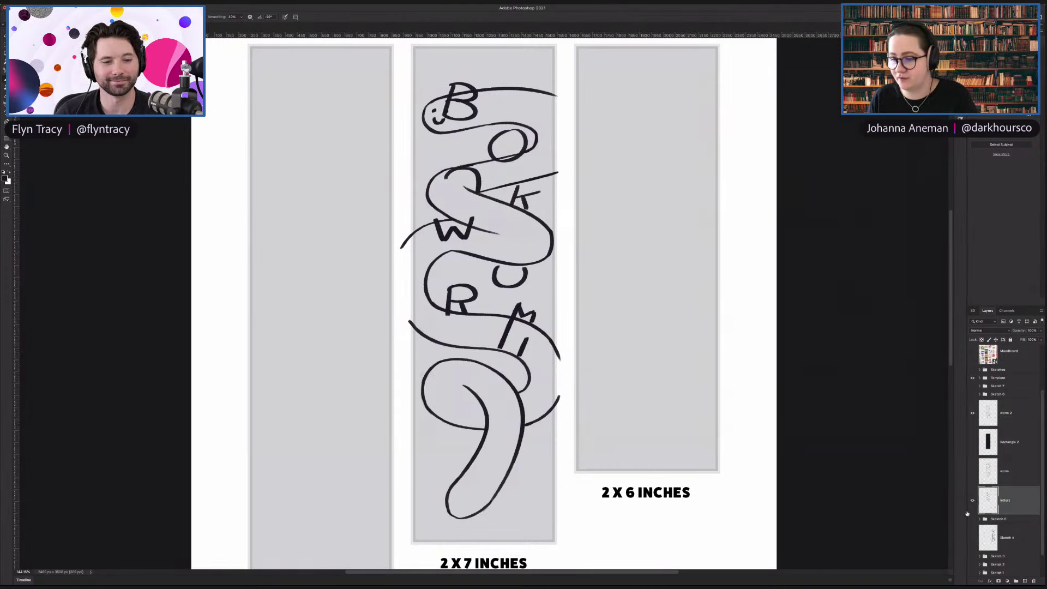
pyautogui.hotkey('ctrl', ',')
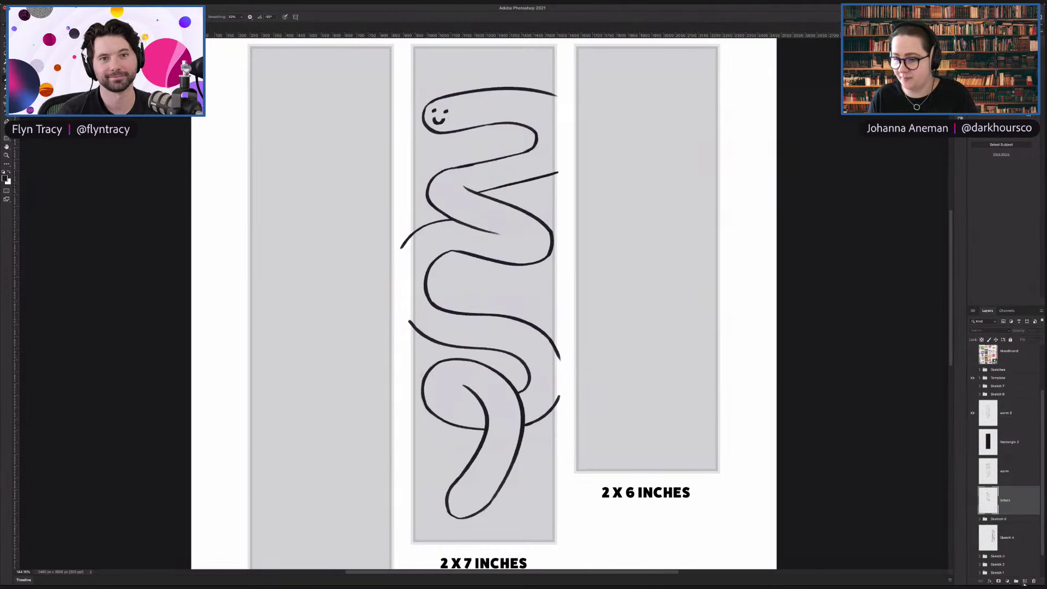
pyautogui.click(1026, 581)
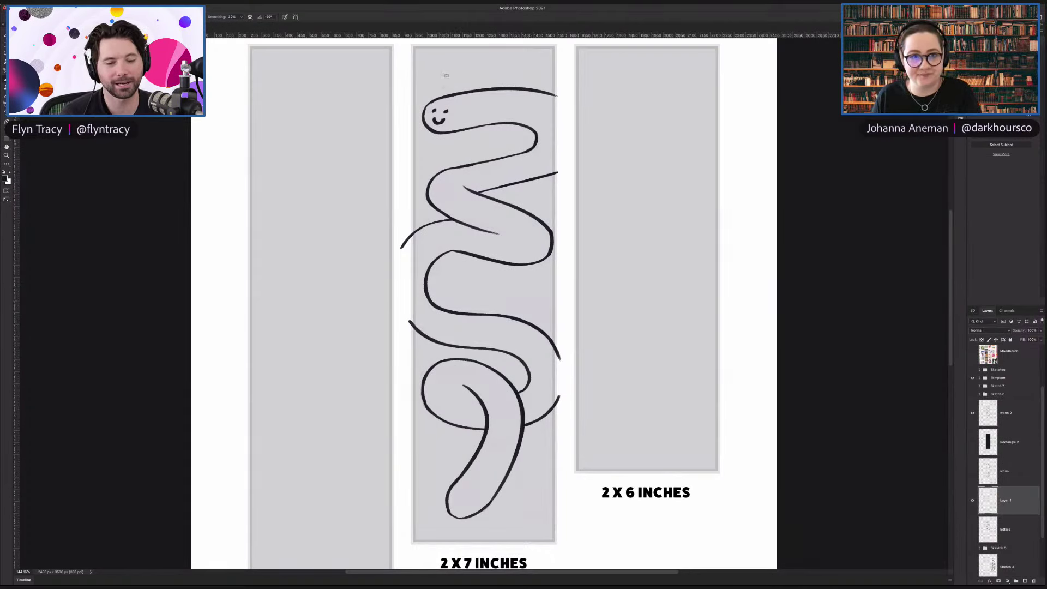
# Step: Sketch the upper bowl of a large letter B behind the worm's head and undo the surplus strokes
pyautogui.moveTo(443, 95)
pyautogui.mouseDown()
pyautogui.moveTo(448, 75)
pyautogui.moveTo(494, 112)
pyautogui.moveTo(451, 142)
pyautogui.mouseUp()
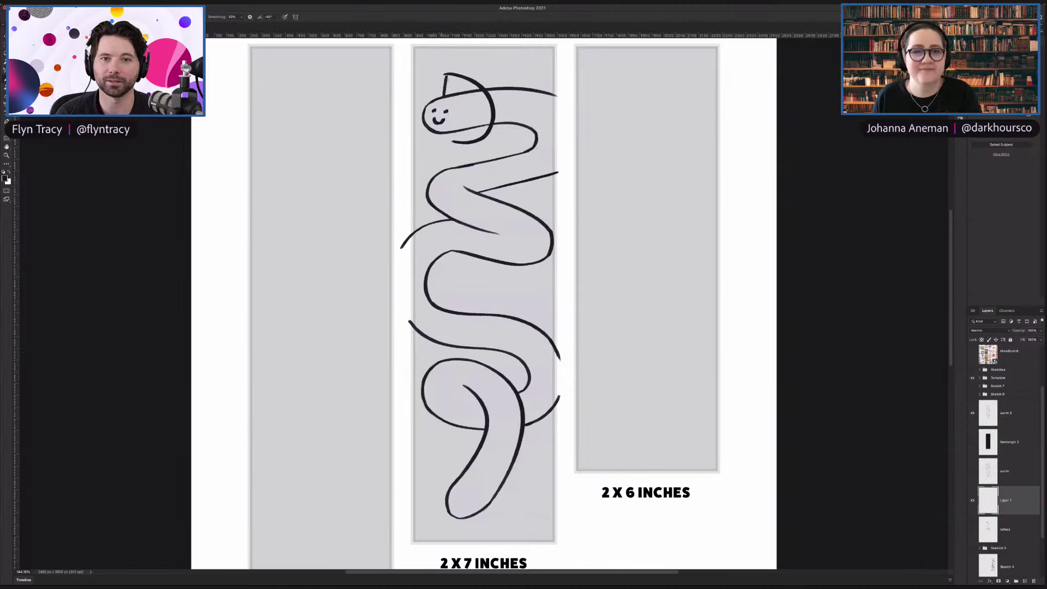
pyautogui.moveTo(442, 68)
pyautogui.mouseDown()
pyautogui.moveTo(437, 96)
pyautogui.moveTo(451, 92)
pyautogui.mouseUp()
pyautogui.hotkey('ctrl', 'z')
pyautogui.hotkey('ctrl', 'z')
pyautogui.hotkey('ctrl', 'z')
pyautogui.hotkey('ctrl', 'z')
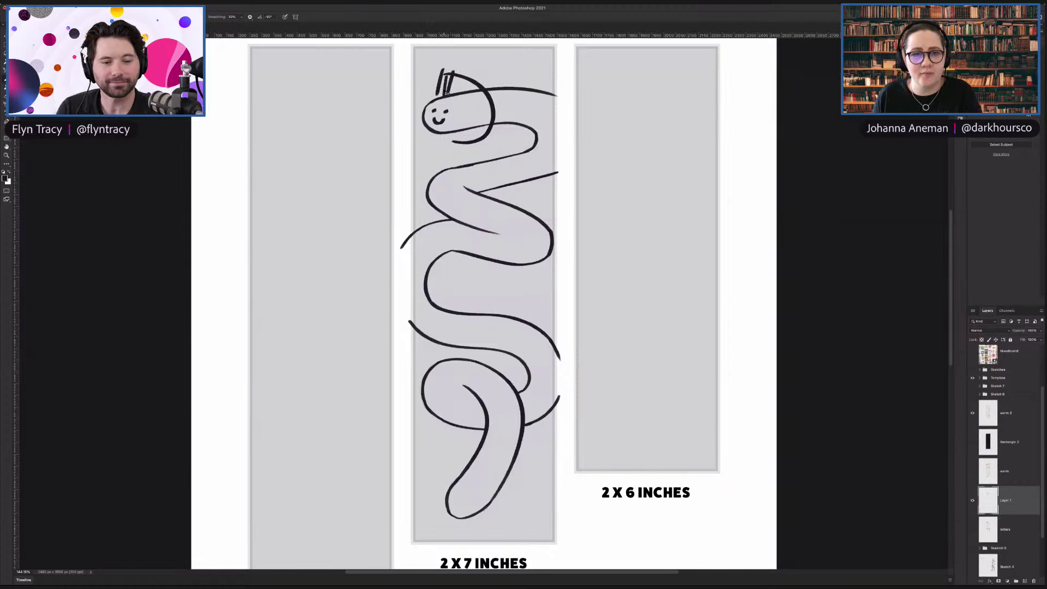
# Step: Build up the block letter B around the upper coils with a stem, doubled outer bowls and inner counter lines
pyautogui.moveTo(444, 69)
pyautogui.mouseDown()
pyautogui.moveTo(438, 97)
pyautogui.moveTo(442, 61)
pyautogui.moveTo(464, 64)
pyautogui.moveTo(506, 98)
pyautogui.moveTo(503, 127)
pyautogui.mouseUp()
pyautogui.moveTo(507, 90)
pyautogui.mouseDown()
pyautogui.moveTo(509, 114)
pyautogui.moveTo(487, 146)
pyautogui.moveTo(434, 144)
pyautogui.moveTo(430, 158)
pyautogui.moveTo(428, 170)
pyautogui.moveTo(492, 151)
pyautogui.moveTo(509, 181)
pyautogui.moveTo(491, 197)
pyautogui.mouseUp()
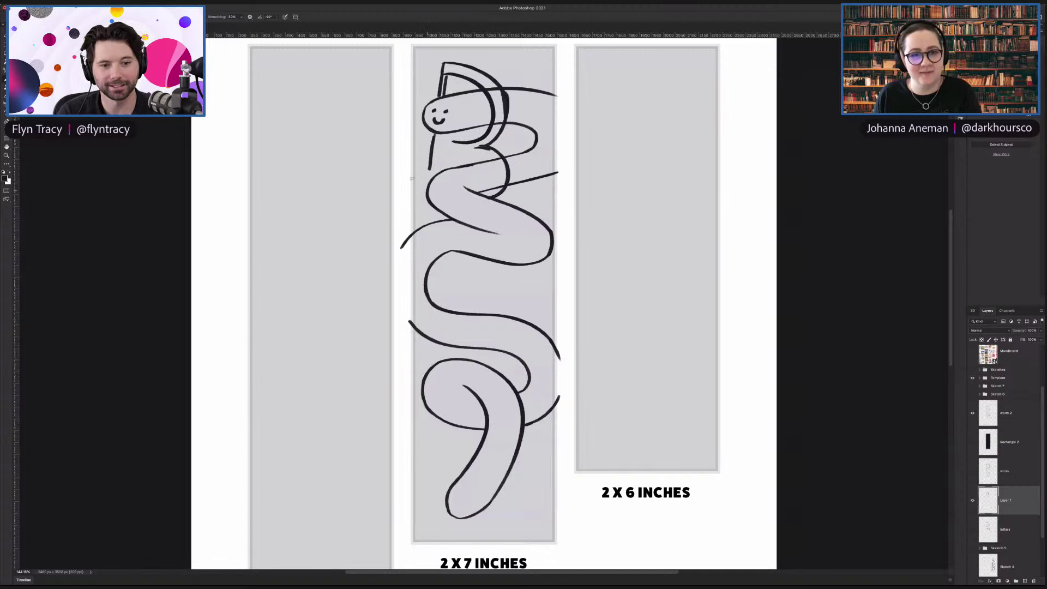
pyautogui.moveTo(429, 169); pyautogui.dragTo(426, 180)
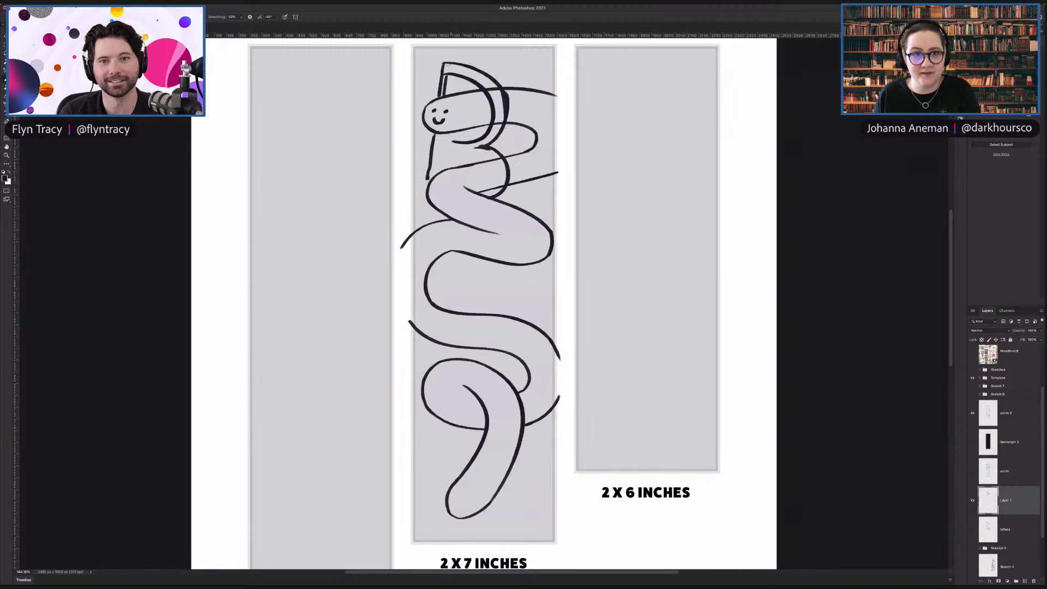
pyautogui.moveTo(446, 62)
pyautogui.mouseDown()
pyautogui.moveTo(508, 86)
pyautogui.moveTo(498, 139)
pyautogui.moveTo(480, 149)
pyautogui.mouseUp()
pyautogui.press('super+z')
pyautogui.moveTo(445, 62)
pyautogui.mouseDown()
pyautogui.moveTo(472, 66)
pyautogui.moveTo(513, 107)
pyautogui.moveTo(489, 146)
pyautogui.mouseUp()
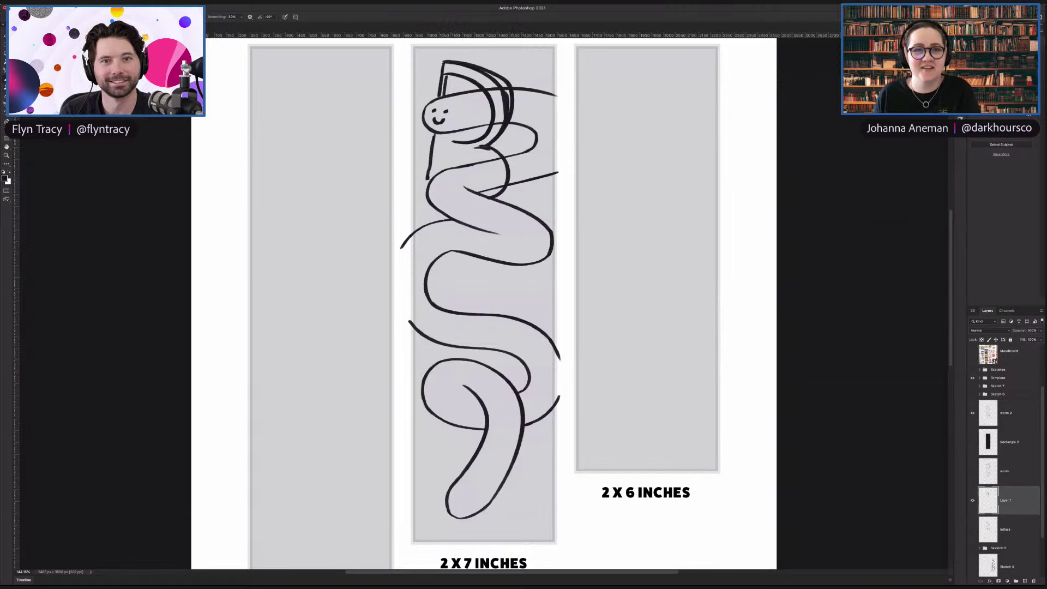
pyautogui.moveTo(504, 77); pyautogui.dragTo(453, 57)
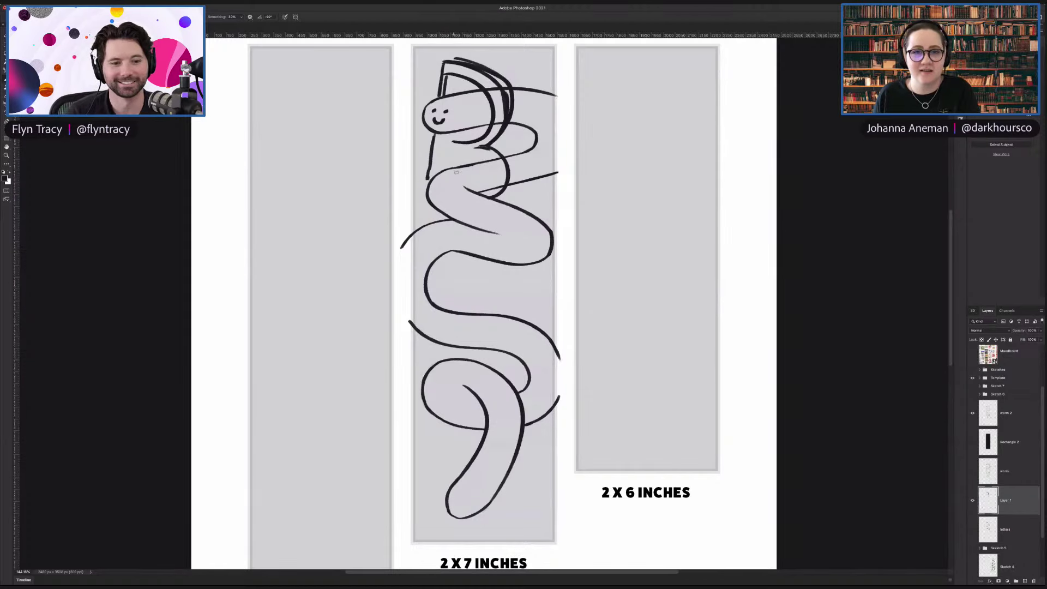
pyautogui.moveTo(455, 155); pyautogui.dragTo(480, 184)
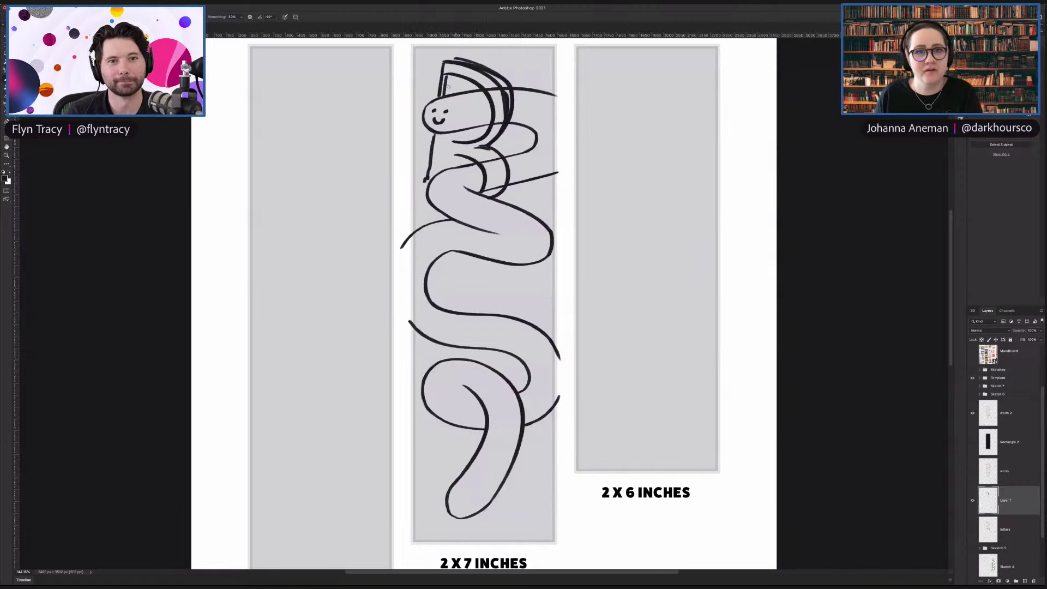
pyautogui.moveTo(457, 76); pyautogui.dragTo(452, 95)
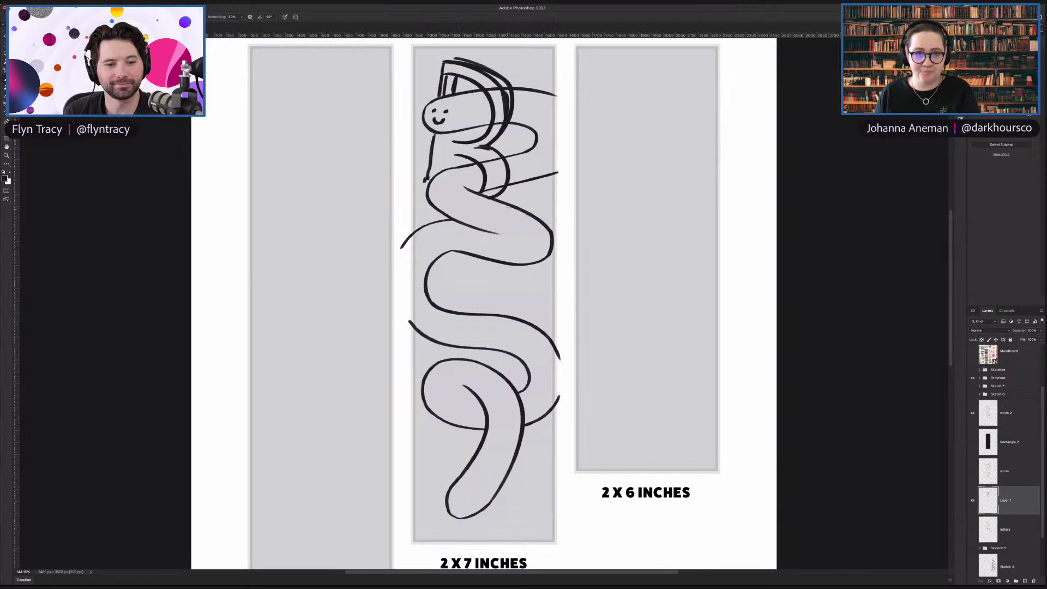
# Step: Sketch two double-outlined letter O loops around the worm's middle bend and the coil below it
pyautogui.moveTo(511, 203)
pyautogui.mouseDown()
pyautogui.moveTo(524, 197)
pyautogui.moveTo(536, 270)
pyautogui.moveTo(493, 273)
pyautogui.mouseUp()
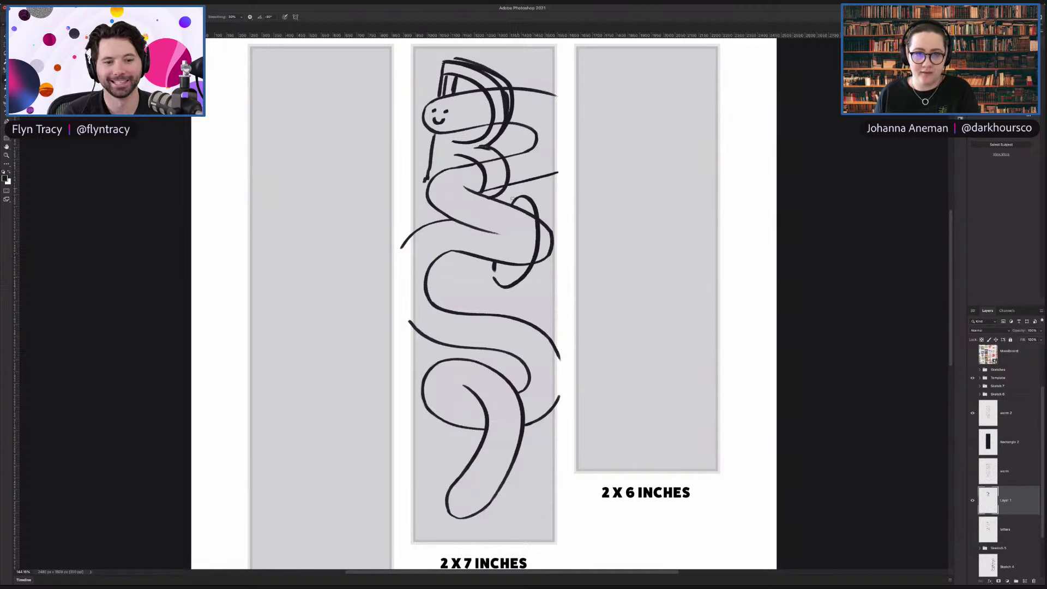
pyautogui.moveTo(512, 199)
pyautogui.mouseDown()
pyautogui.moveTo(537, 189)
pyautogui.moveTo(549, 198)
pyautogui.moveTo(551, 262)
pyautogui.moveTo(534, 289)
pyautogui.moveTo(499, 293)
pyautogui.moveTo(491, 273)
pyautogui.moveTo(541, 283)
pyautogui.mouseUp()
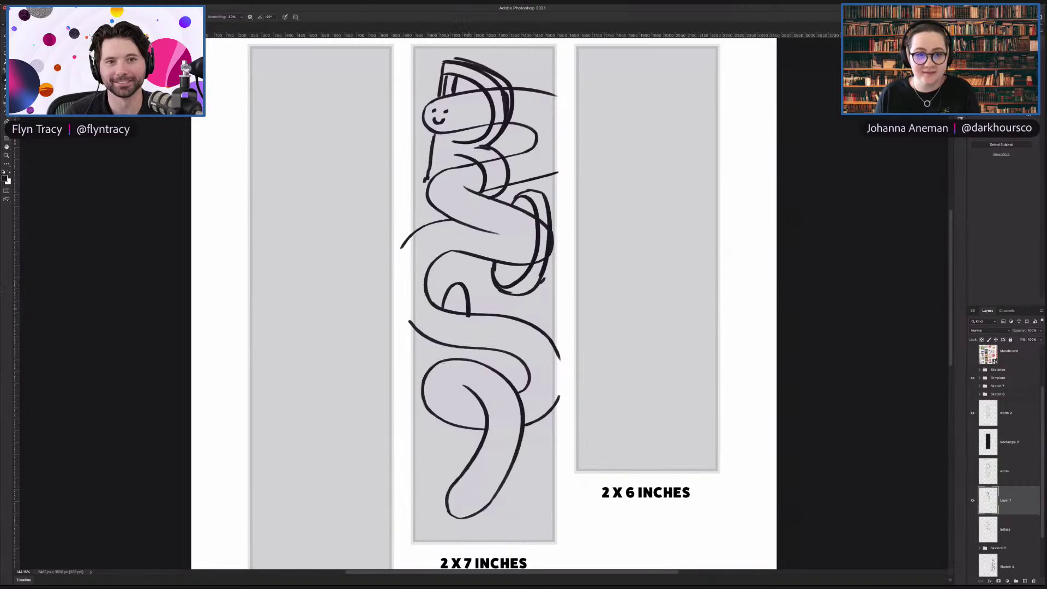
pyautogui.moveTo(446, 350)
pyautogui.mouseDown()
pyautogui.moveTo(462, 333)
pyautogui.moveTo(460, 289)
pyautogui.moveTo(433, 310)
pyautogui.moveTo(450, 277)
pyautogui.moveTo(470, 283)
pyautogui.moveTo(478, 322)
pyautogui.mouseUp()
pyautogui.moveTo(440, 360)
pyautogui.mouseDown()
pyautogui.moveTo(470, 350)
pyautogui.moveTo(432, 359)
pyautogui.mouseUp()
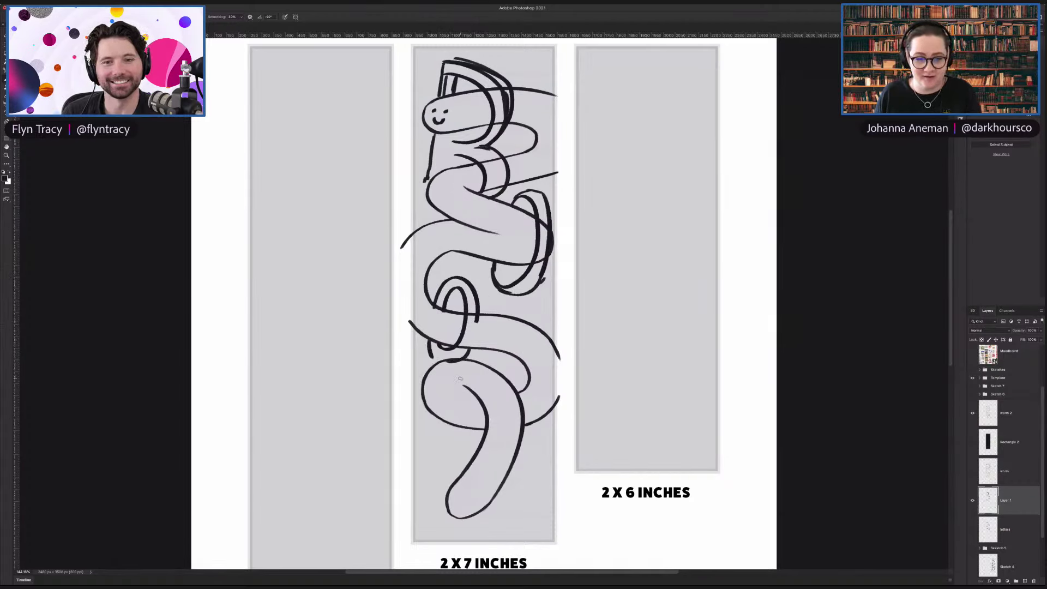
# Step: Sketch a block letter K around the worm's tail, undoing the first curved stroke and the accidental shift of the lettering
pyautogui.moveTo(500, 365); pyautogui.dragTo(444, 454)
pyautogui.press('super+z')
pyautogui.press('super+s')
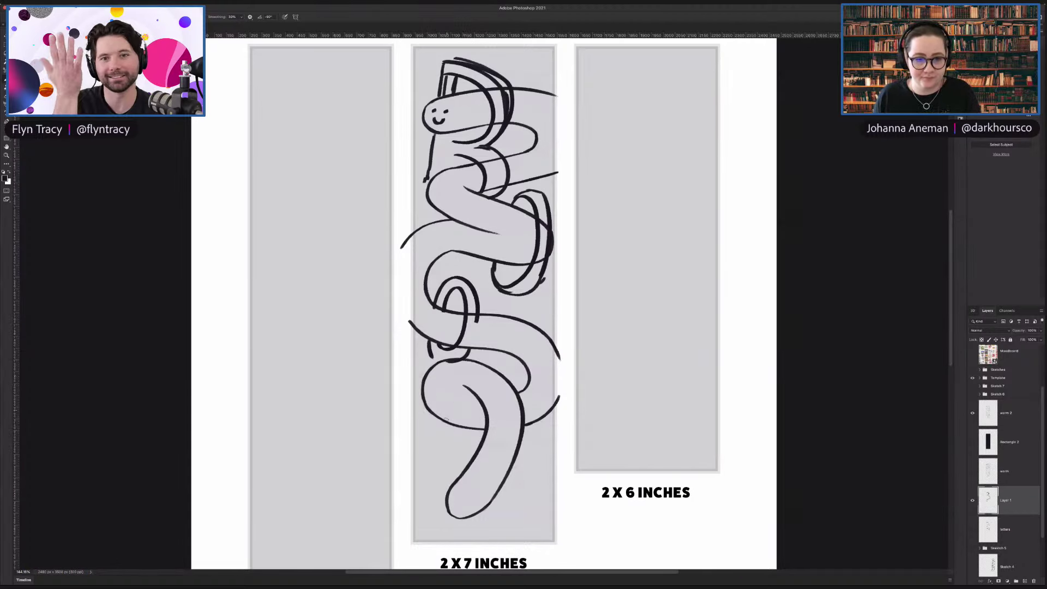
pyautogui.moveTo(444, 399); pyautogui.dragTo(451, 464)
pyautogui.moveTo(445, 399)
pyautogui.mouseDown()
pyautogui.moveTo(459, 397)
pyautogui.moveTo(465, 430)
pyautogui.moveTo(501, 389)
pyautogui.moveTo(519, 402)
pyautogui.moveTo(470, 457)
pyautogui.mouseUp()
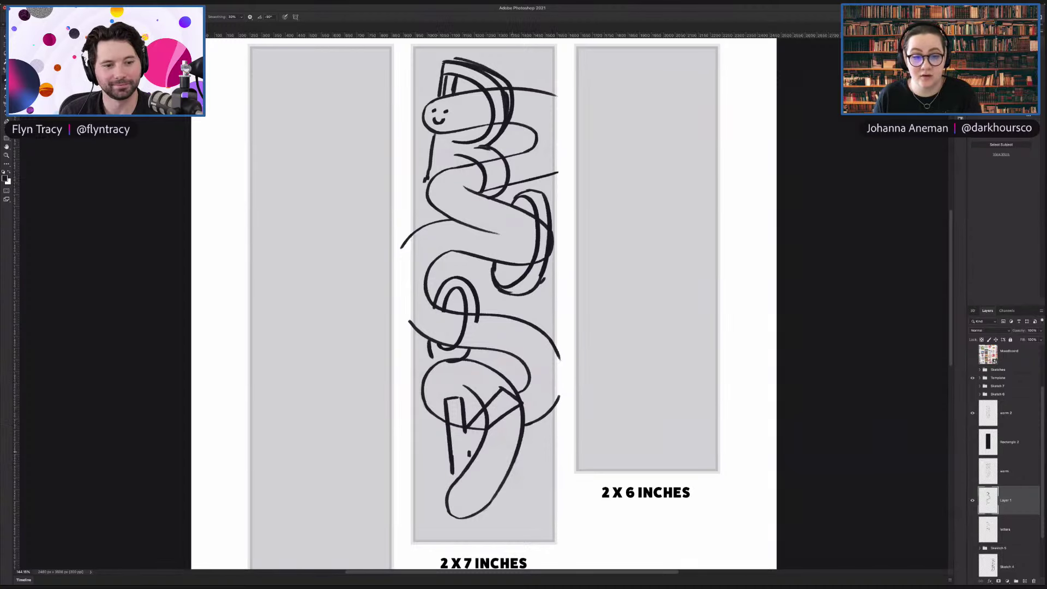
pyautogui.moveTo(540, 476)
pyautogui.mouseDown()
pyautogui.moveTo(515, 456)
pyautogui.moveTo(522, 485)
pyautogui.mouseUp()
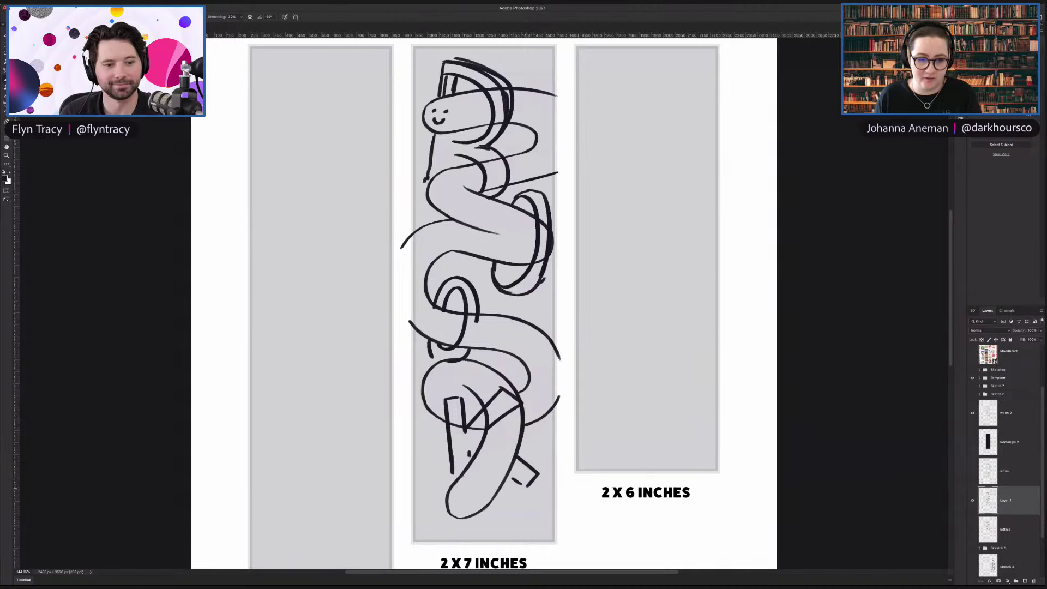
pyautogui.hotkey('ctrl', 'z')
pyautogui.hotkey('ctrl', 'z')
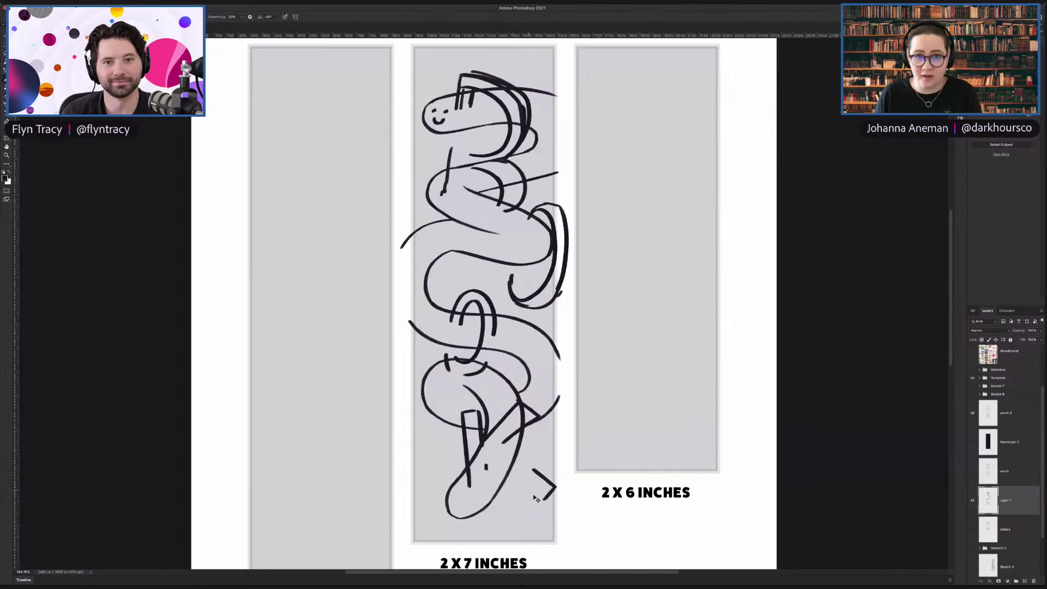
pyautogui.hotkey('ctrl', 'shift', 'z')
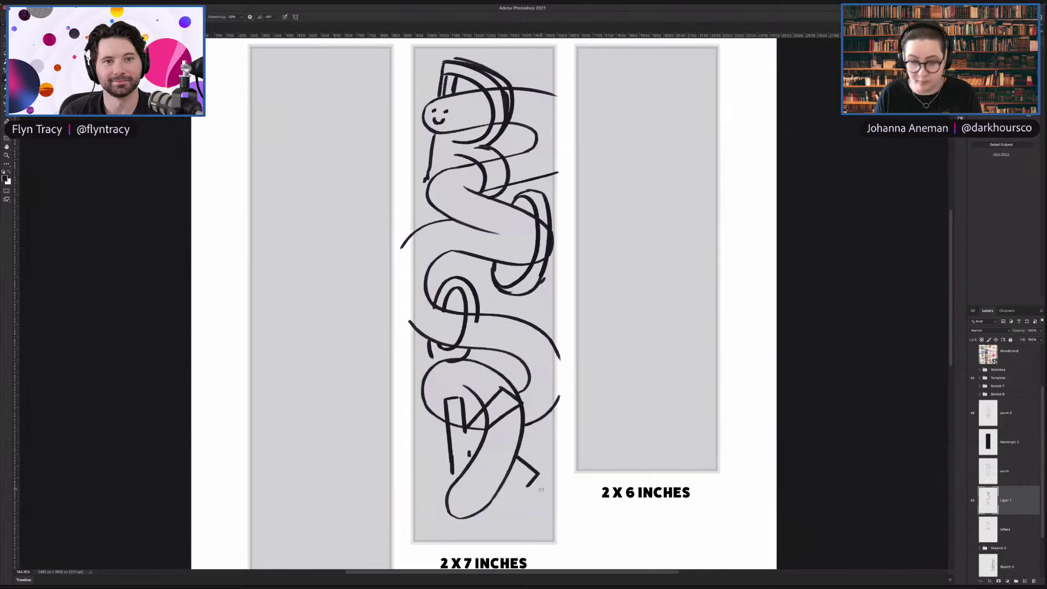
pyautogui.moveTo(525, 486); pyautogui.dragTo(509, 474)
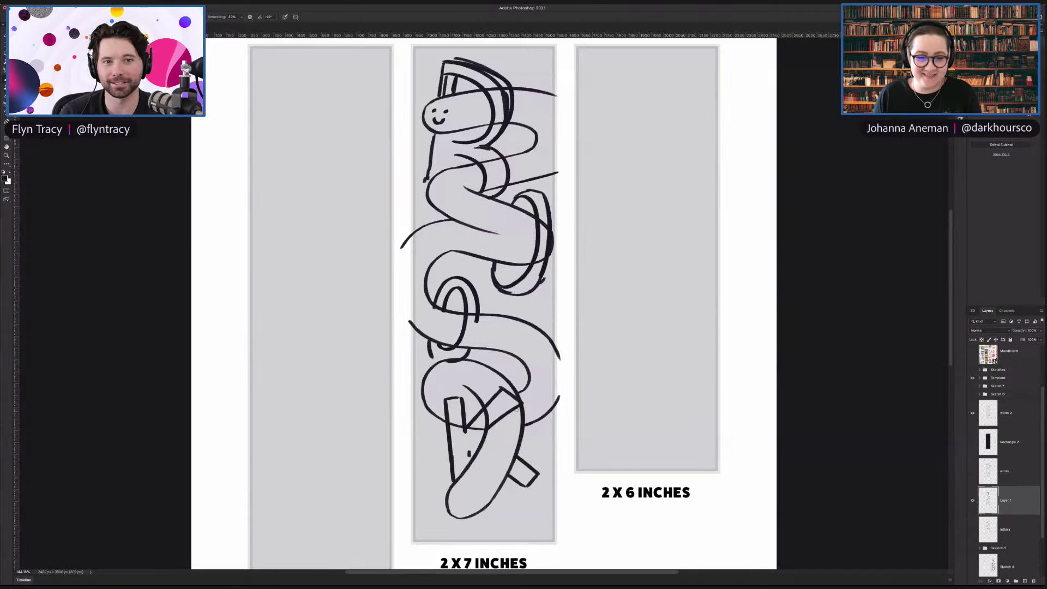
pyautogui.moveTo(517, 408); pyautogui.dragTo(484, 440)
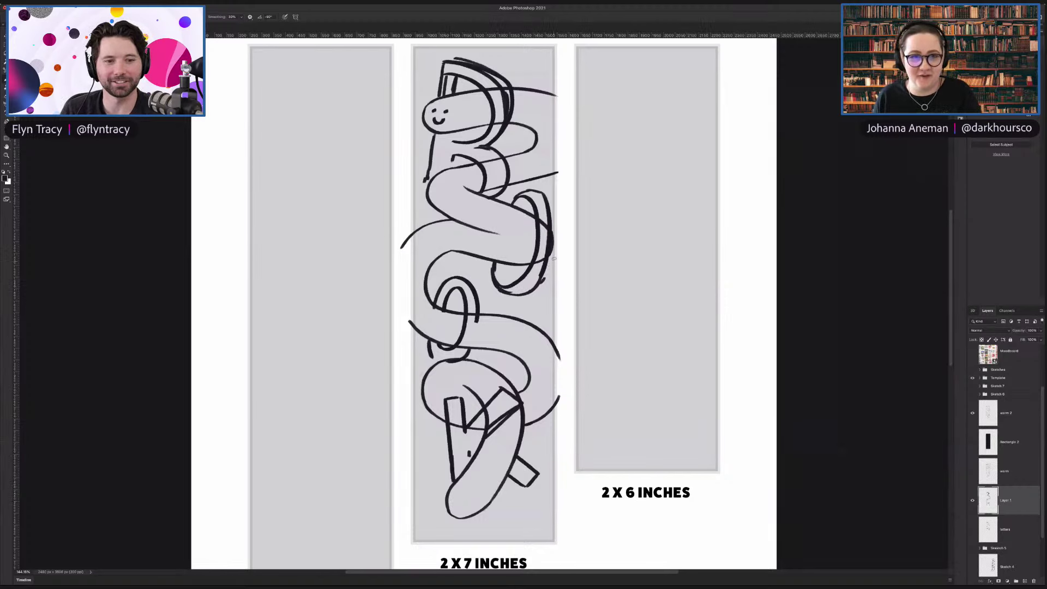
# Step: Add another empty layer above the letter sketch and select the worm 2 layer with the Brush tool
pyautogui.click(1023, 579)
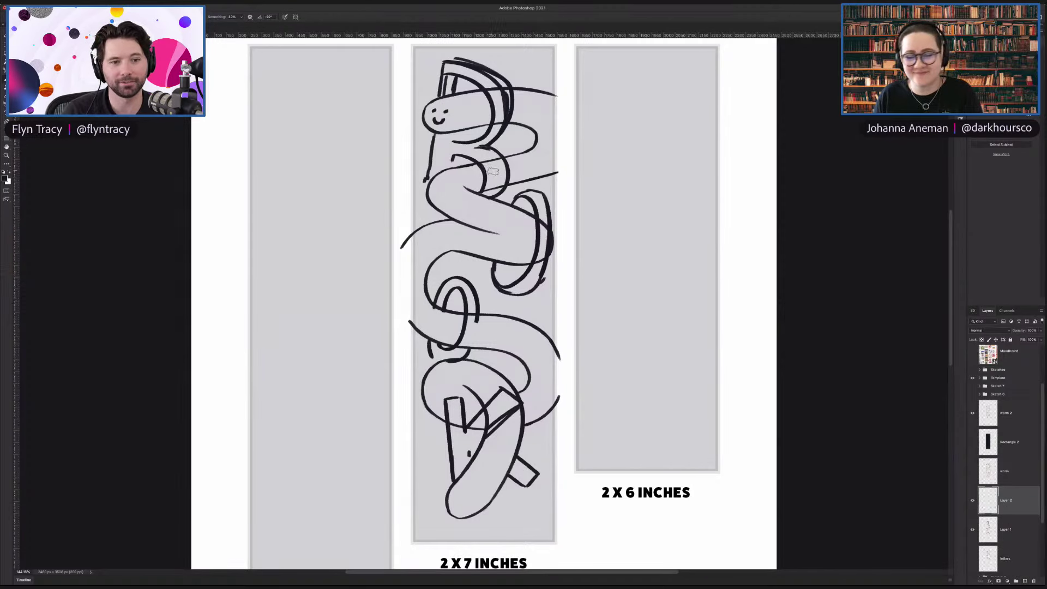
pyautogui.click(988, 533)
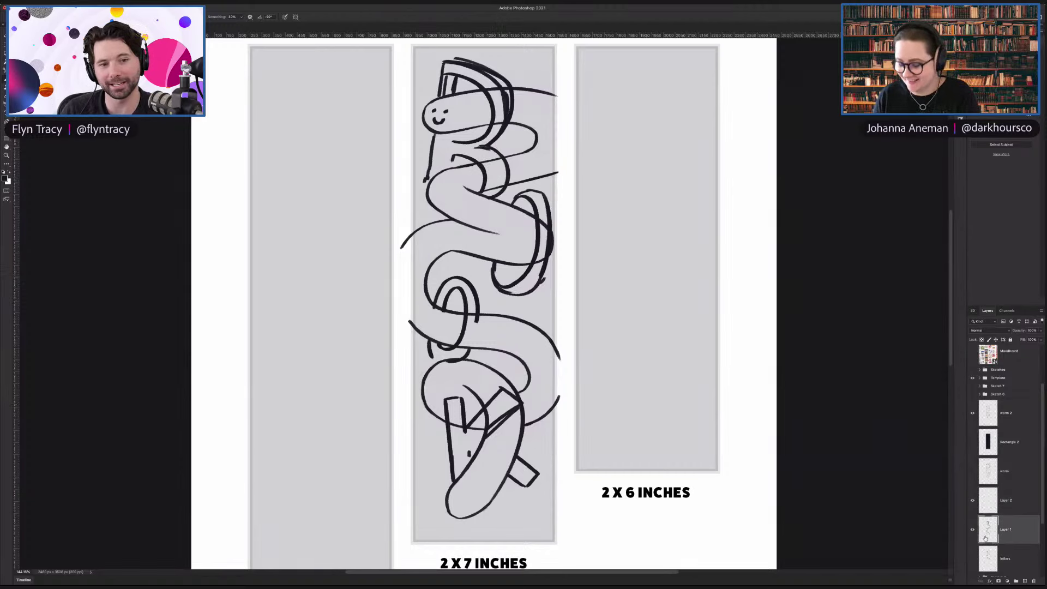
pyautogui.click(987, 416)
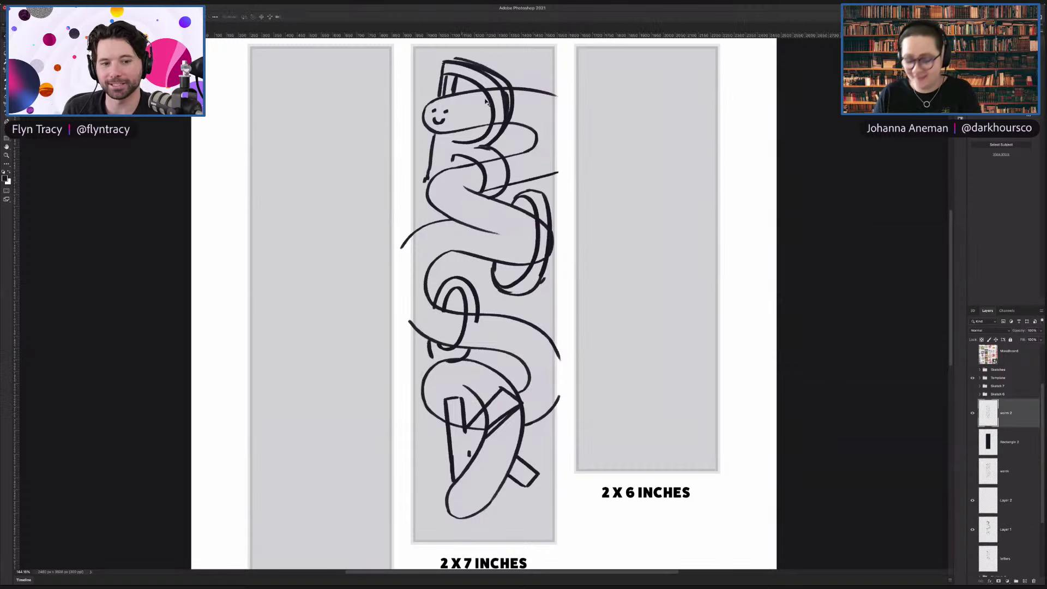
pyautogui.press('b')
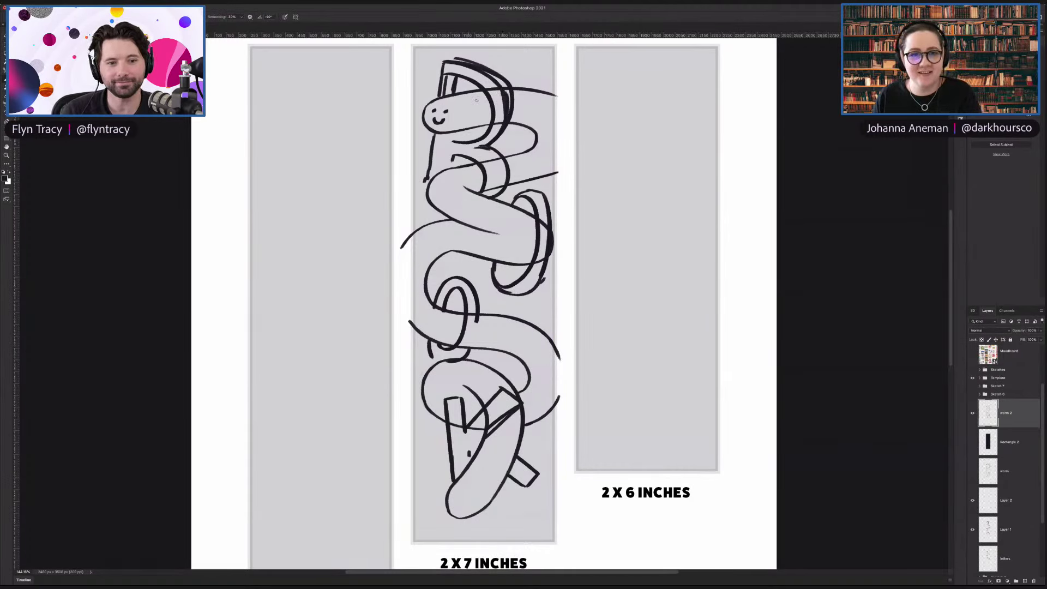
# Step: Draw curved collar bands across the worm's neck just behind its smiling face on the worm 2 layer
pyautogui.moveTo(469, 92); pyautogui.dragTo(476, 130)
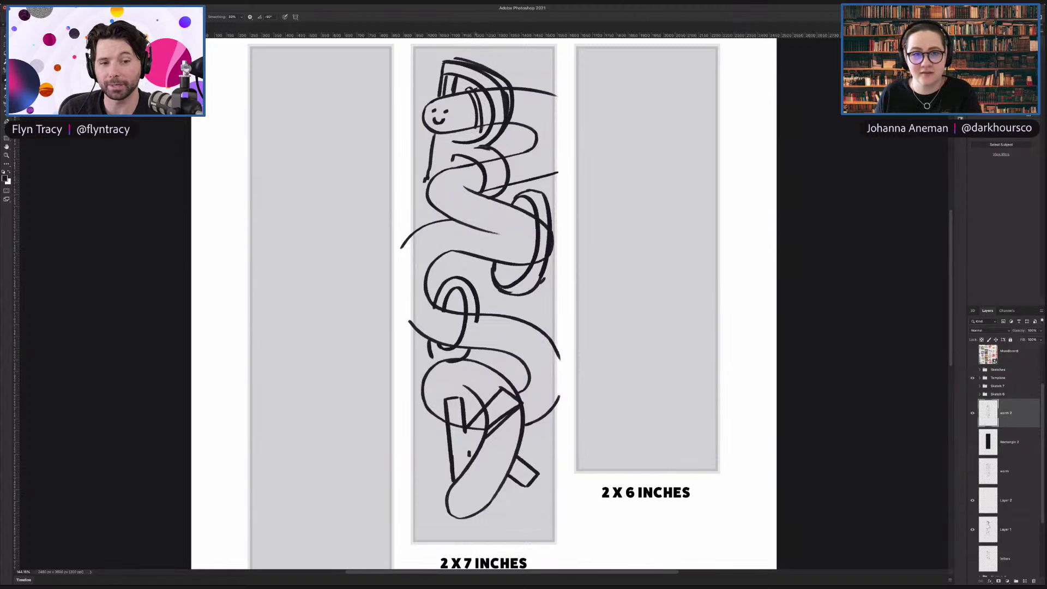
pyautogui.moveTo(481, 91); pyautogui.dragTo(487, 127)
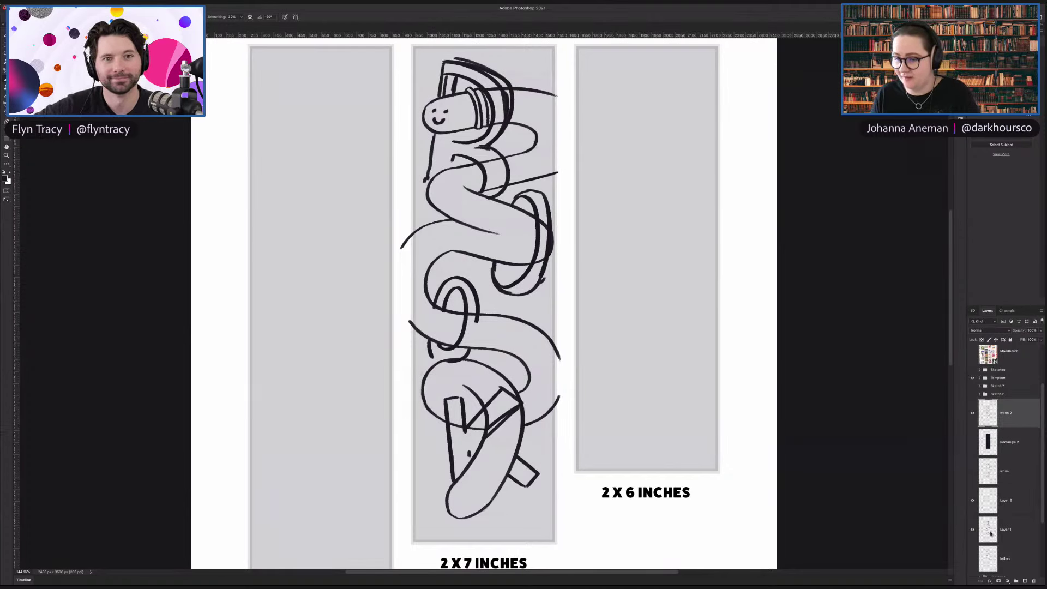
# Step: Add a new layer above Layer 1 and paint the letter B over its sketch in thick black strokes, redoing the stem once
pyautogui.moveTo(988, 534); pyautogui.dragTo(990, 529)
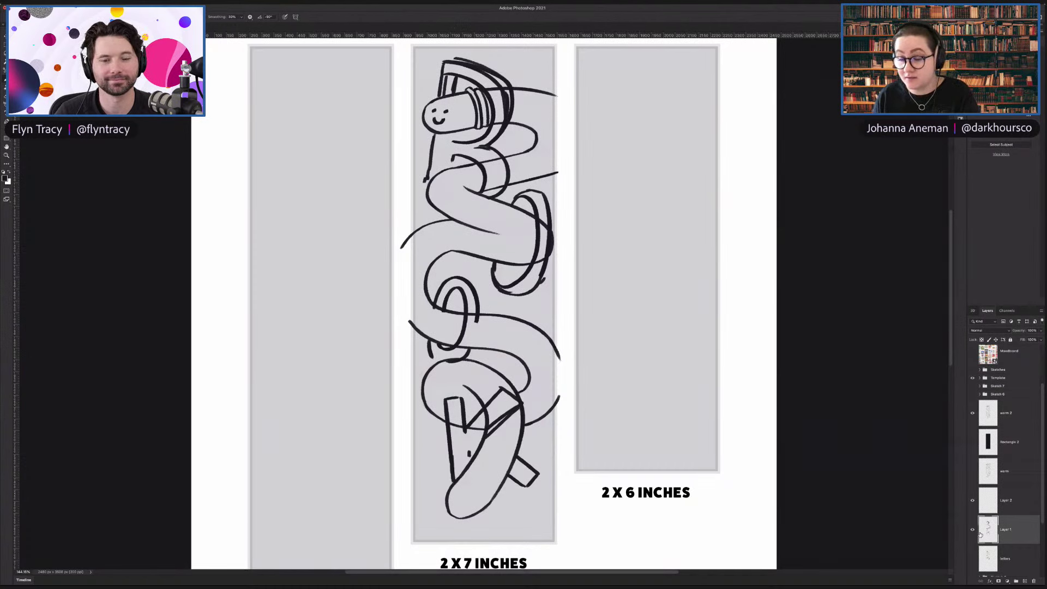
pyautogui.click(1025, 581)
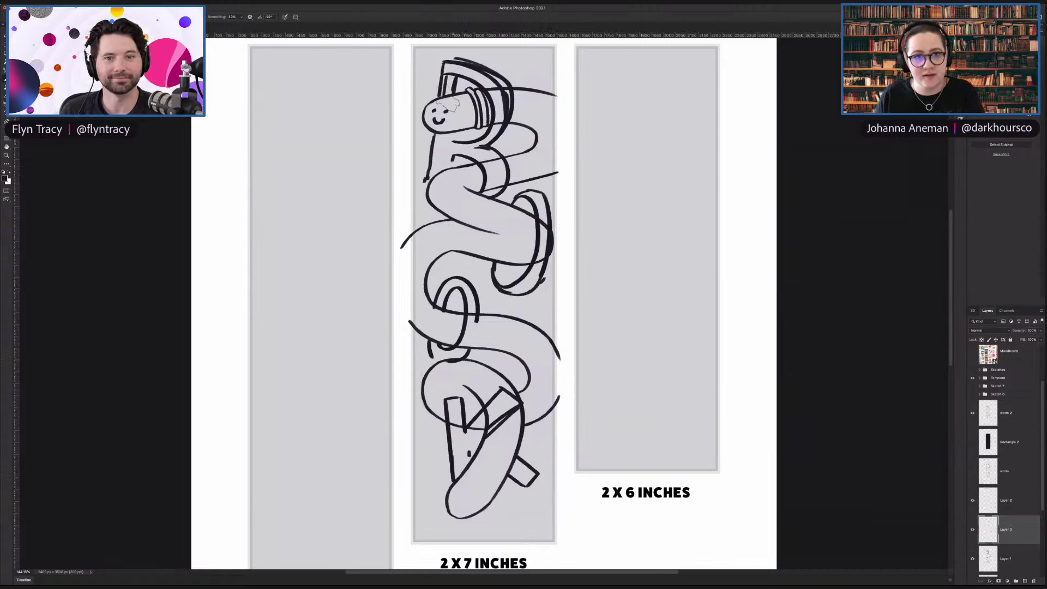
pyautogui.moveTo(456, 65); pyautogui.dragTo(429, 183)
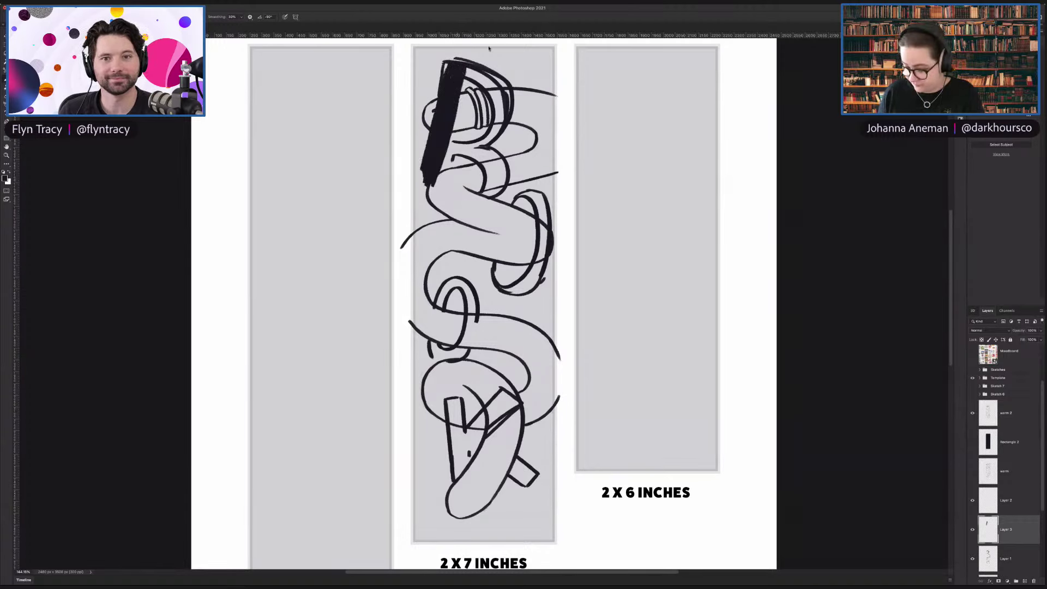
pyautogui.hotkey('ctrl', 'z')
pyautogui.moveTo(453, 64); pyautogui.dragTo(430, 179)
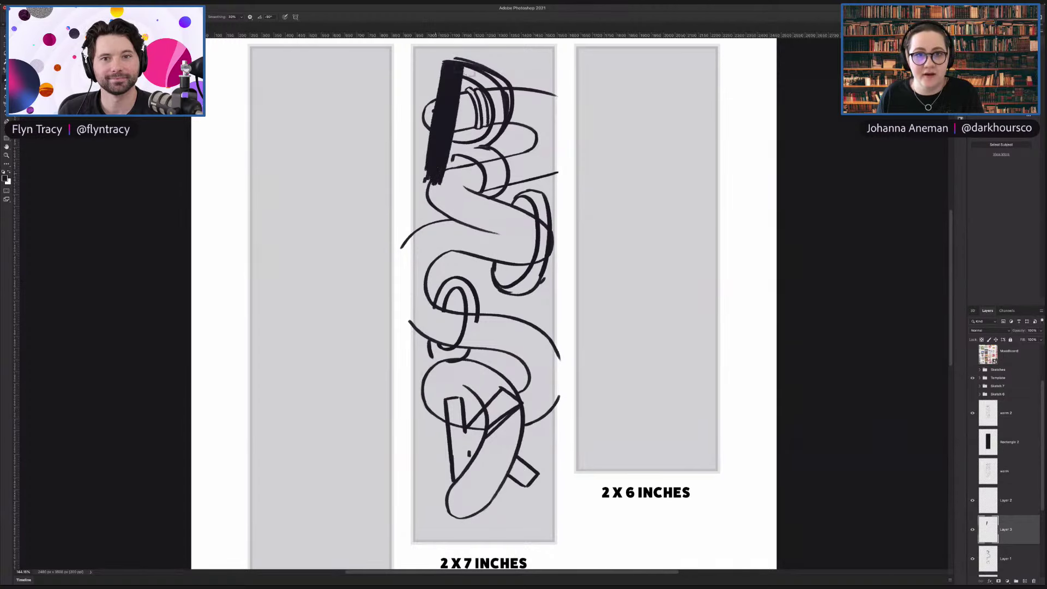
pyautogui.moveTo(461, 69)
pyautogui.mouseDown()
pyautogui.moveTo(516, 118)
pyautogui.moveTo(453, 144)
pyautogui.mouseUp()
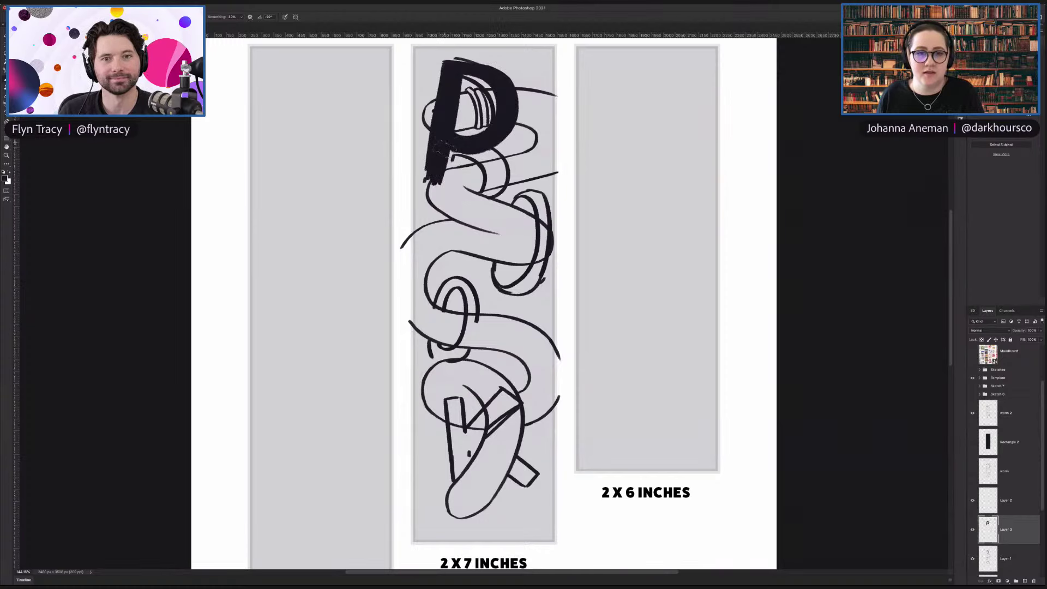
pyautogui.moveTo(452, 156)
pyautogui.mouseDown()
pyautogui.moveTo(505, 176)
pyautogui.moveTo(498, 199)
pyautogui.mouseUp()
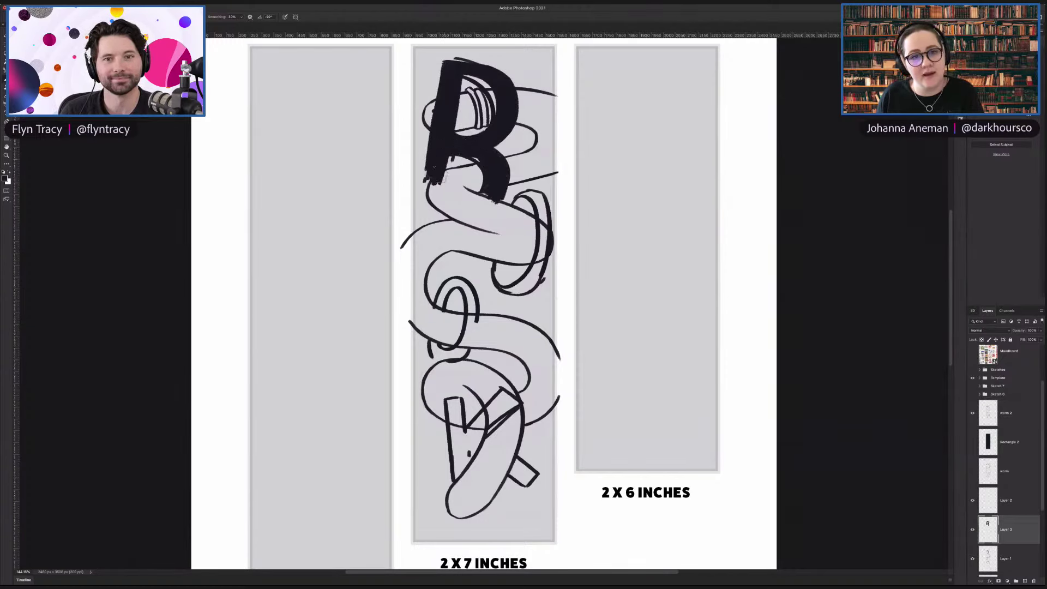
pyautogui.moveTo(435, 178)
pyautogui.mouseDown()
pyautogui.moveTo(431, 188)
pyautogui.moveTo(439, 148)
pyautogui.moveTo(444, 188)
pyautogui.moveTo(425, 188)
pyautogui.mouseUp()
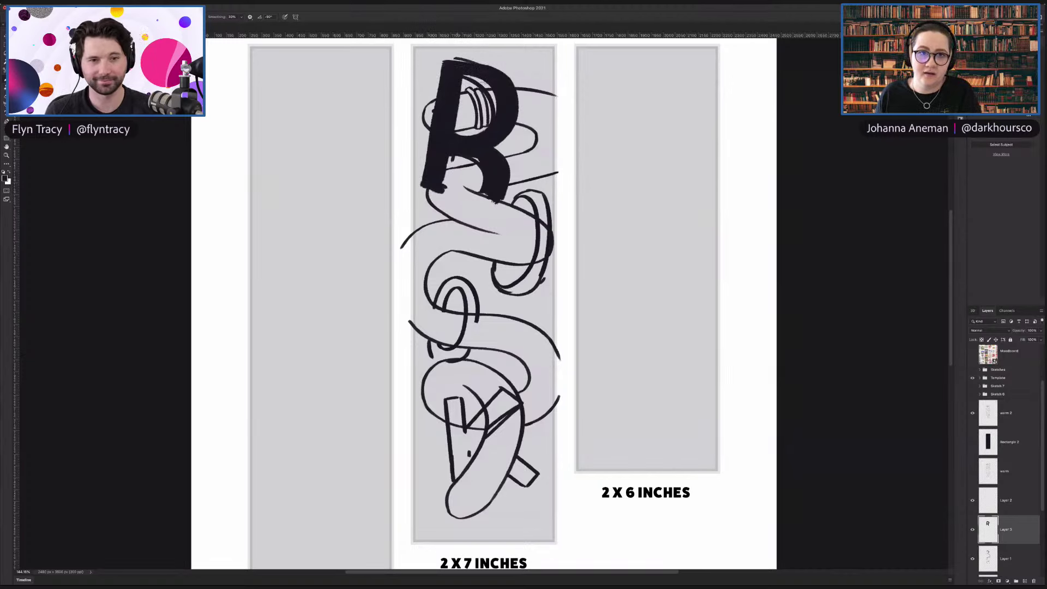
pyautogui.moveTo(463, 75); pyautogui.dragTo(483, 80)
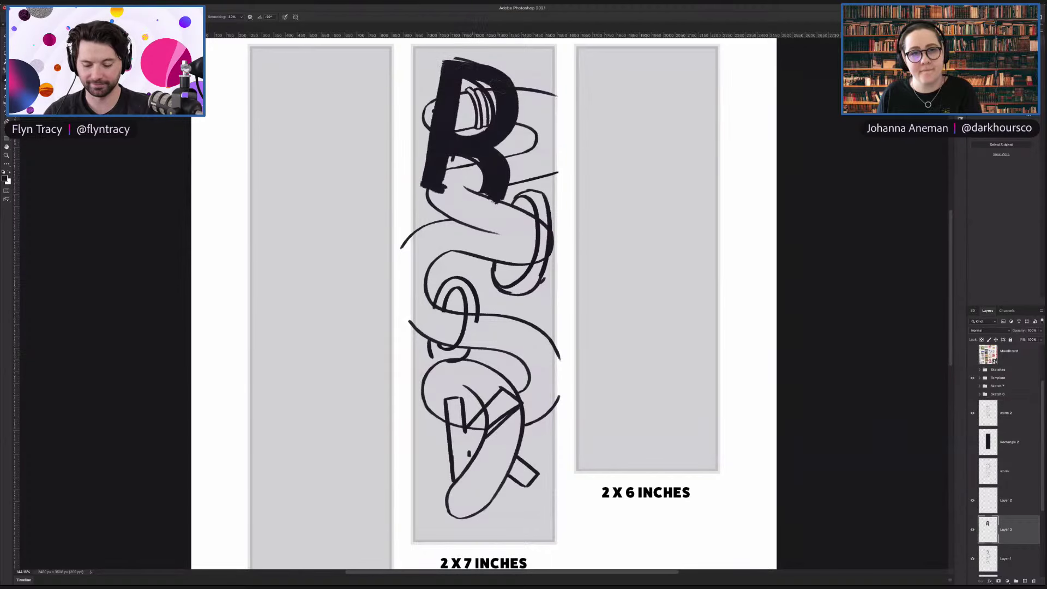
pyautogui.moveTo(450, 61)
pyautogui.mouseDown()
pyautogui.moveTo(493, 63)
pyautogui.moveTo(441, 65)
pyautogui.mouseUp()
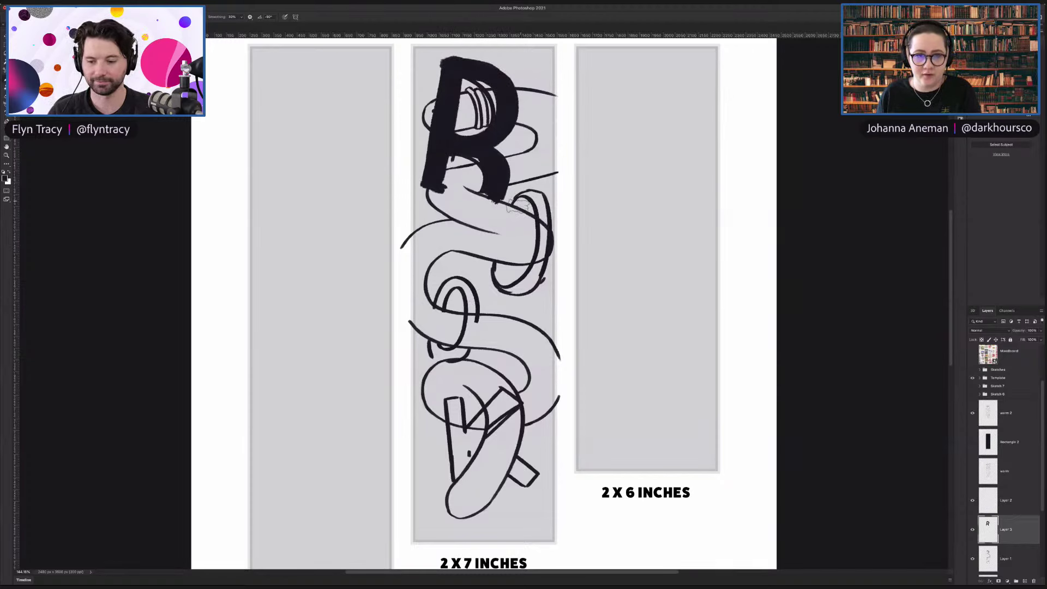
# Step: Paint thick black strokes over the visible parts of both letter O sketches and the K's stem and upper arm
pyautogui.moveTo(509, 198)
pyautogui.mouseDown()
pyautogui.moveTo(552, 229)
pyautogui.moveTo(541, 272)
pyautogui.moveTo(521, 287)
pyautogui.moveTo(549, 267)
pyautogui.mouseUp()
pyautogui.moveTo(444, 274)
pyautogui.mouseDown()
pyautogui.moveTo(473, 274)
pyautogui.moveTo(459, 352)
pyautogui.moveTo(449, 364)
pyautogui.moveTo(422, 342)
pyautogui.moveTo(437, 363)
pyautogui.moveTo(396, 360)
pyautogui.moveTo(462, 477)
pyautogui.mouseUp()
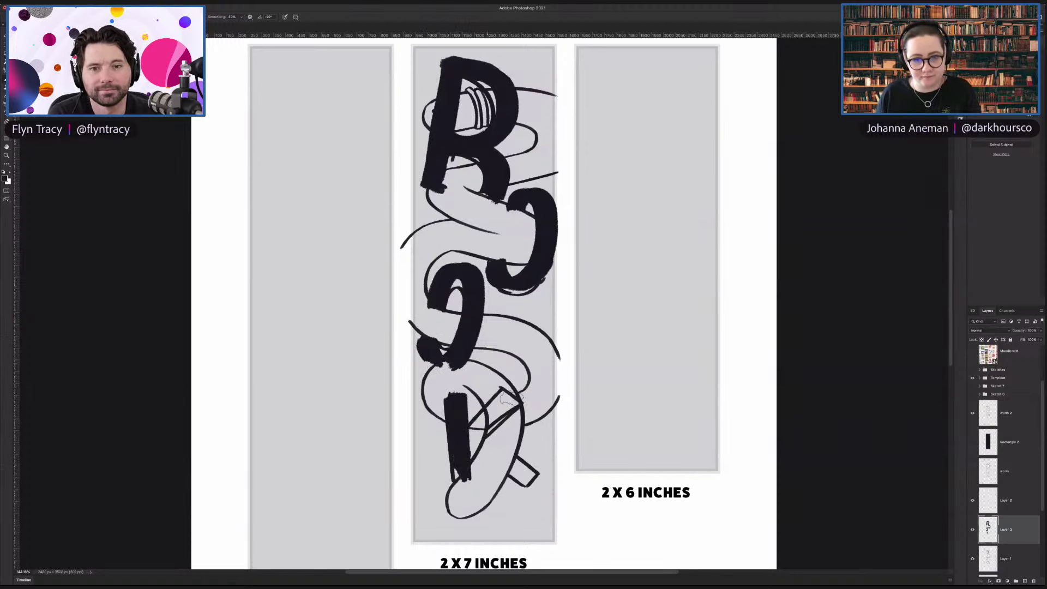
pyautogui.moveTo(526, 389); pyautogui.dragTo(466, 442)
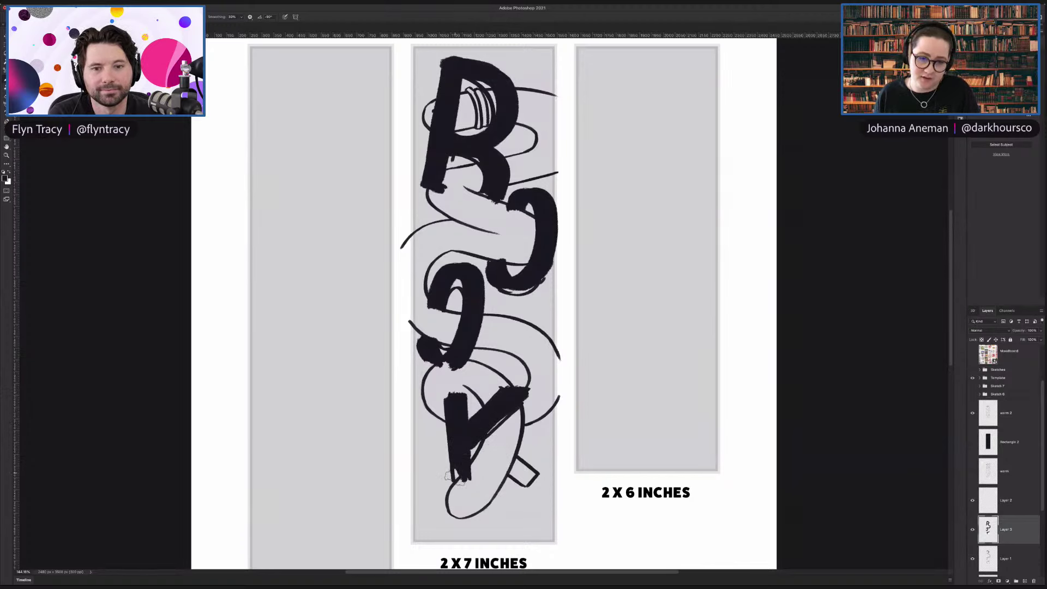
pyautogui.moveTo(468, 484); pyautogui.dragTo(459, 451)
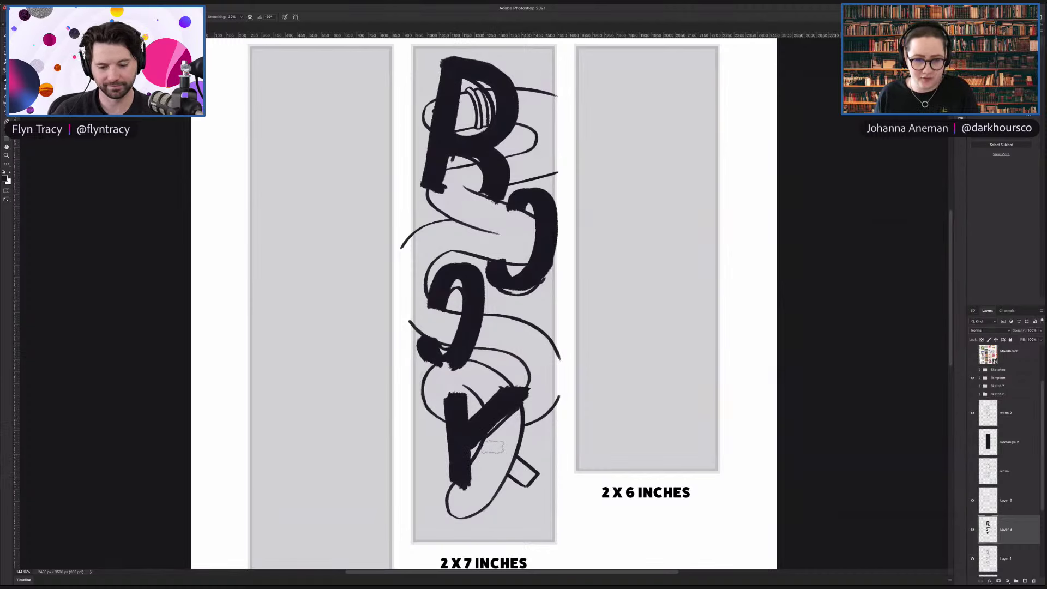
# Step: Paint the K's lower diagonal leg in thick black, undoing the first two attempts and ending it near the sketched foot
pyautogui.keyDown('shift'); pyautogui.click(545, 487); pyautogui.keyUp('shift')
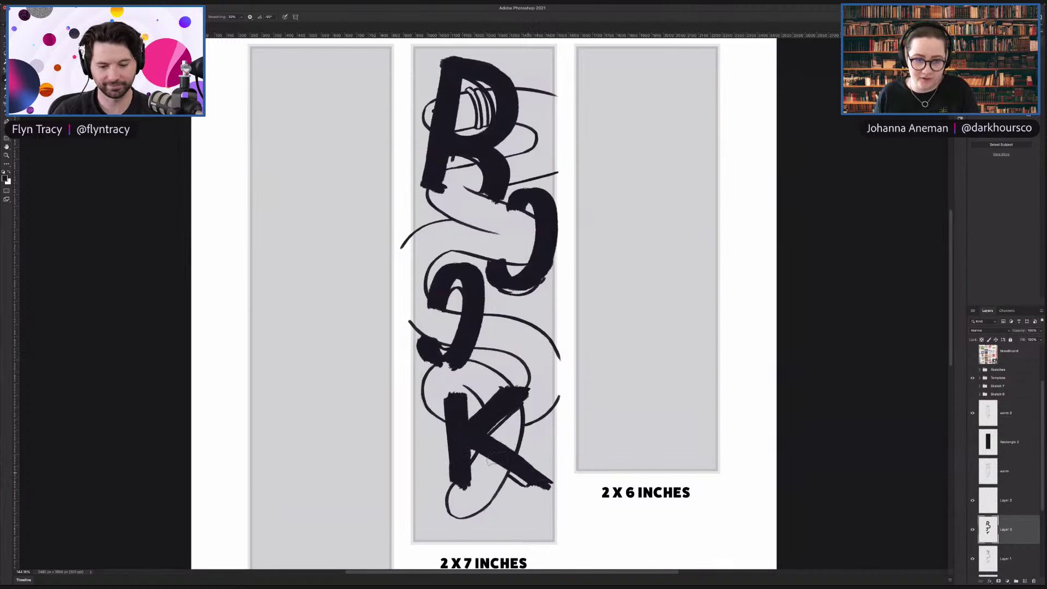
pyautogui.hotkey('ctrl', 'z')
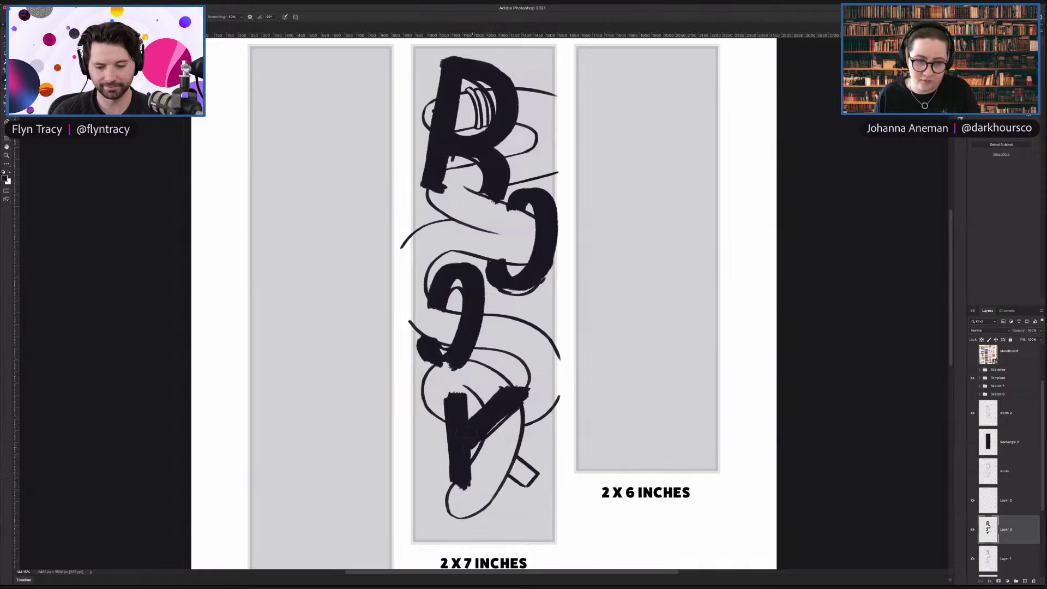
pyautogui.keyDown('shift'); pyautogui.click(541, 492); pyautogui.keyUp('shift')
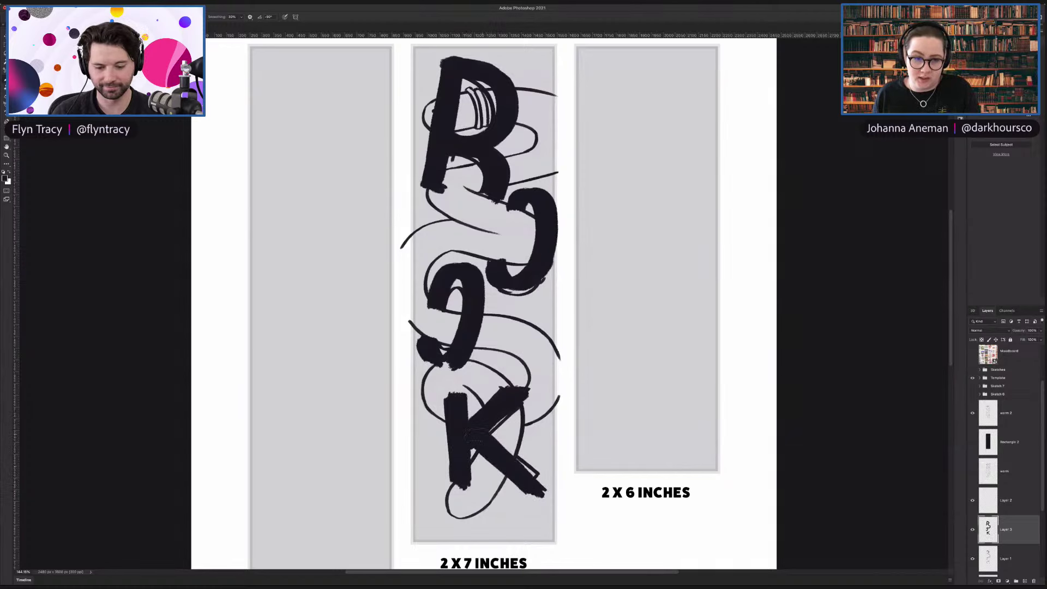
pyautogui.hotkey('ctrl', 'z')
pyautogui.keyDown('shift'); pyautogui.click(537, 482); pyautogui.keyUp('shift')
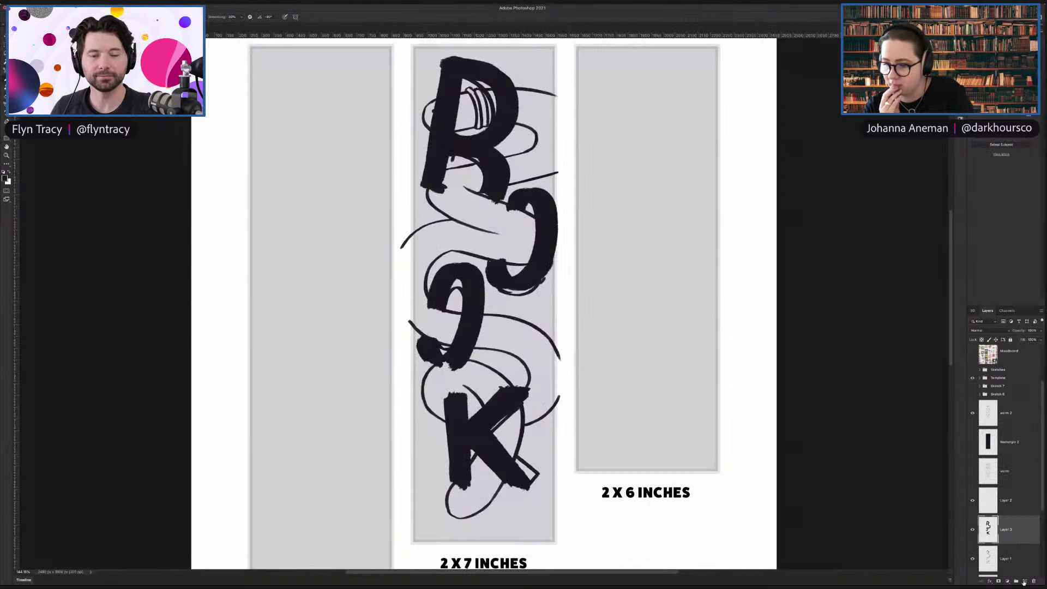
# Step: Add a new layer clipped to the black lettering and paint all four letters mid-gray on it
pyautogui.click(1024, 581)
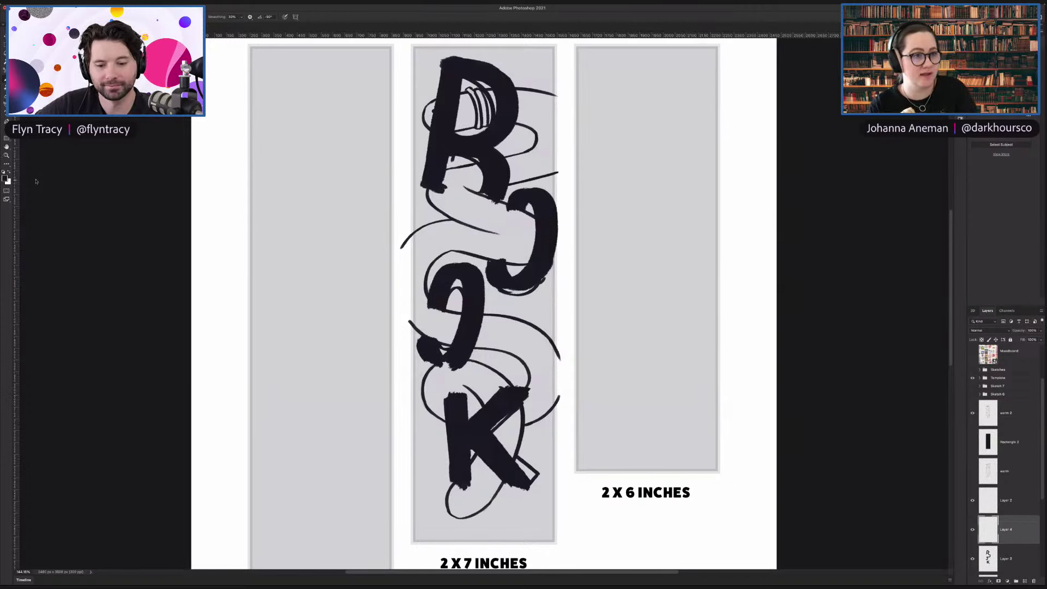
pyautogui.click(4, 178)
pyautogui.click(400, 383)
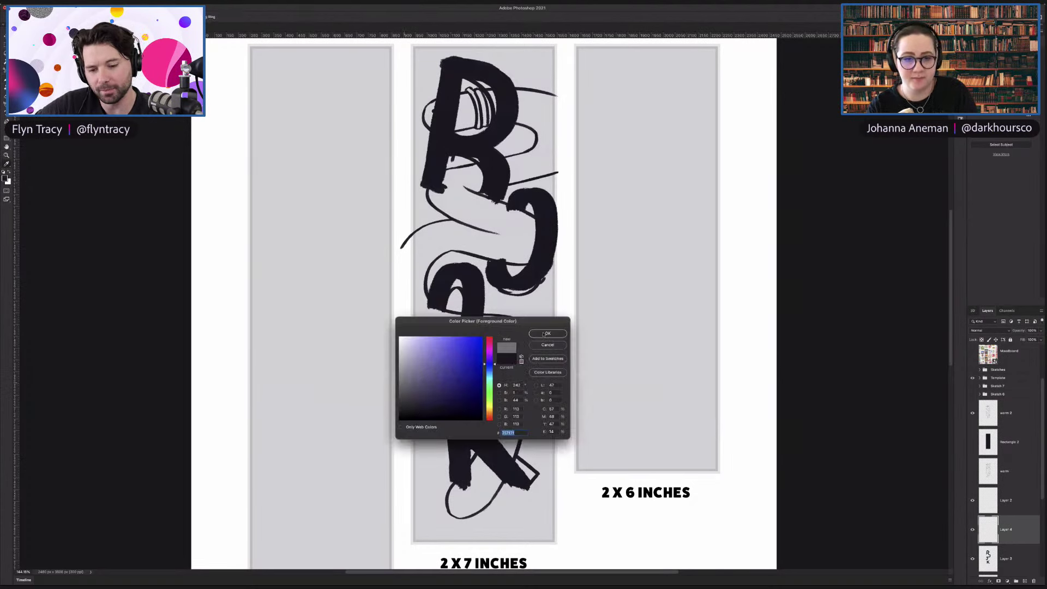
pyautogui.click(546, 333)
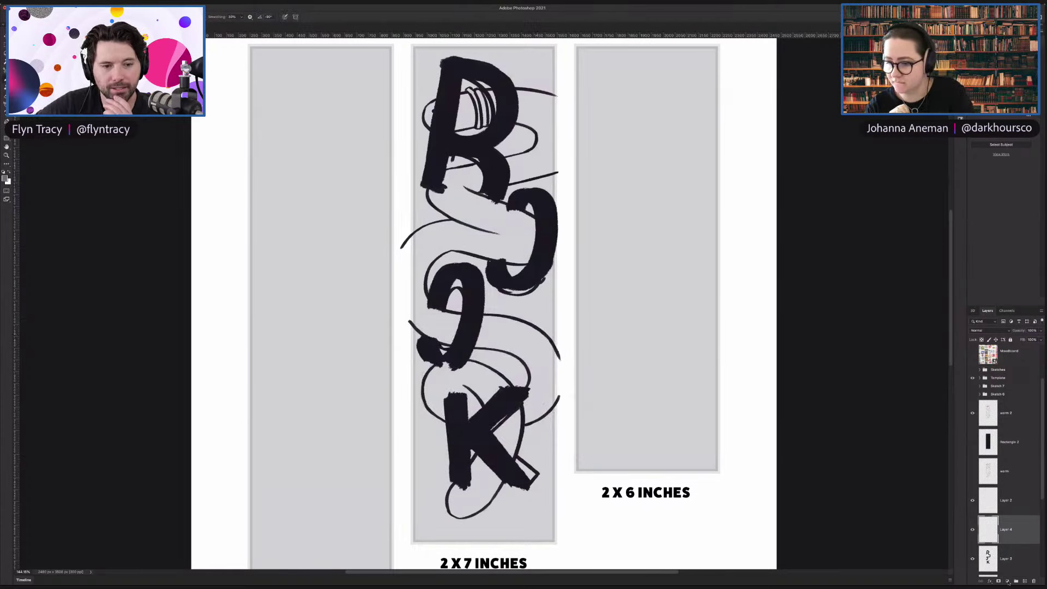
pyautogui.rightClick(1020, 530)
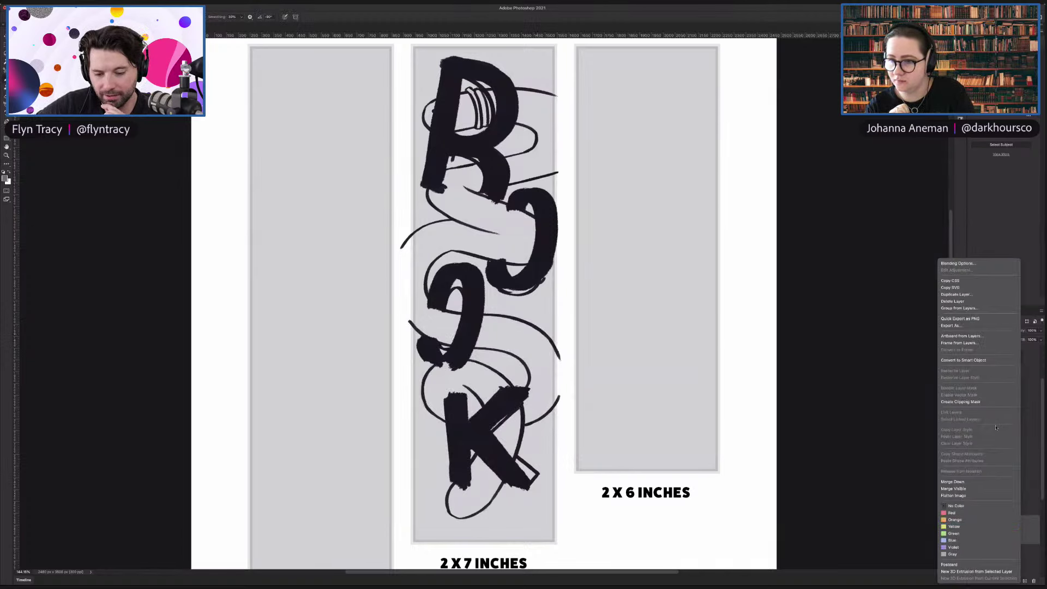
pyautogui.click(963, 402)
pyautogui.moveTo(494, 275)
pyautogui.mouseDown()
pyautogui.moveTo(556, 248)
pyautogui.moveTo(517, 303)
pyautogui.moveTo(550, 173)
pyautogui.moveTo(558, 245)
pyautogui.moveTo(554, 262)
pyautogui.moveTo(524, 221)
pyautogui.moveTo(521, 180)
pyautogui.moveTo(510, 207)
pyautogui.moveTo(476, 225)
pyautogui.moveTo(505, 67)
pyautogui.moveTo(517, 79)
pyautogui.moveTo(461, 55)
pyautogui.moveTo(426, 112)
pyautogui.moveTo(419, 156)
pyautogui.moveTo(447, 53)
pyautogui.moveTo(420, 206)
pyautogui.moveTo(452, 170)
pyautogui.moveTo(477, 52)
pyautogui.moveTo(441, 205)
pyautogui.mouseUp()
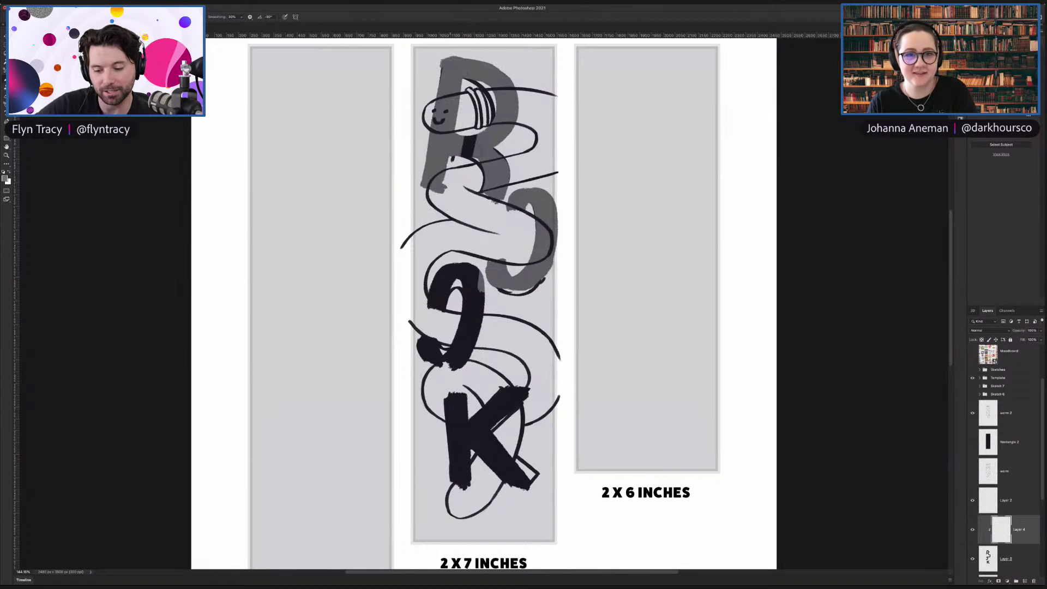
pyautogui.moveTo(451, 299)
pyautogui.mouseDown()
pyautogui.moveTo(443, 291)
pyautogui.moveTo(458, 273)
pyautogui.moveTo(456, 333)
pyautogui.moveTo(469, 261)
pyautogui.moveTo(436, 382)
pyautogui.moveTo(431, 349)
pyautogui.moveTo(448, 467)
pyautogui.moveTo(450, 394)
pyautogui.moveTo(457, 498)
pyautogui.moveTo(451, 377)
pyautogui.moveTo(472, 525)
pyautogui.moveTo(443, 448)
pyautogui.moveTo(491, 466)
pyautogui.moveTo(507, 458)
pyautogui.moveTo(474, 382)
pyautogui.moveTo(494, 420)
pyautogui.moveTo(510, 390)
pyautogui.moveTo(511, 424)
pyautogui.mouseUp()
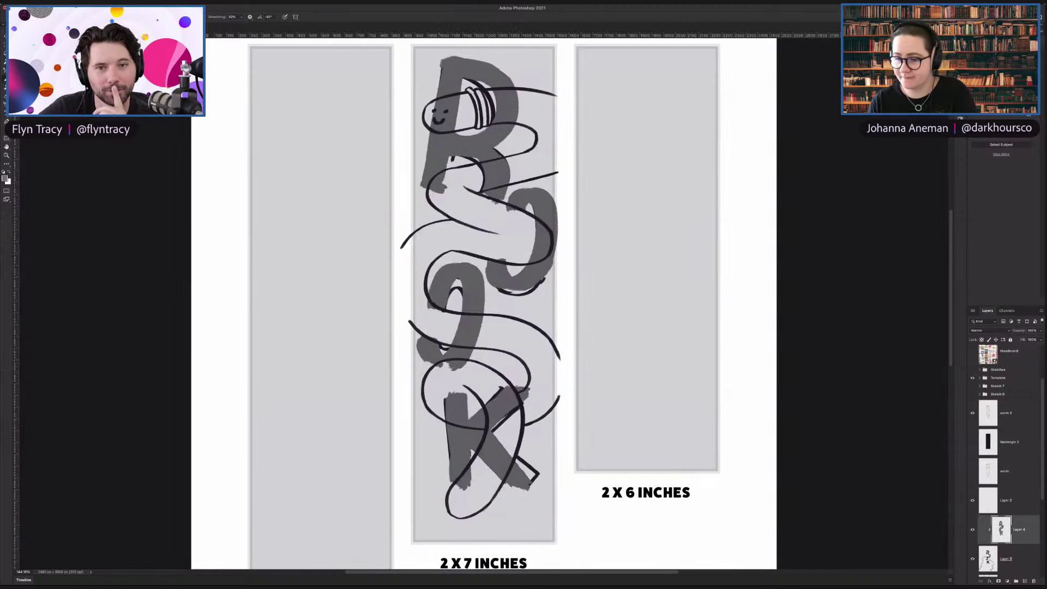
pyautogui.click(1006, 558)
pyautogui.click(1009, 429)
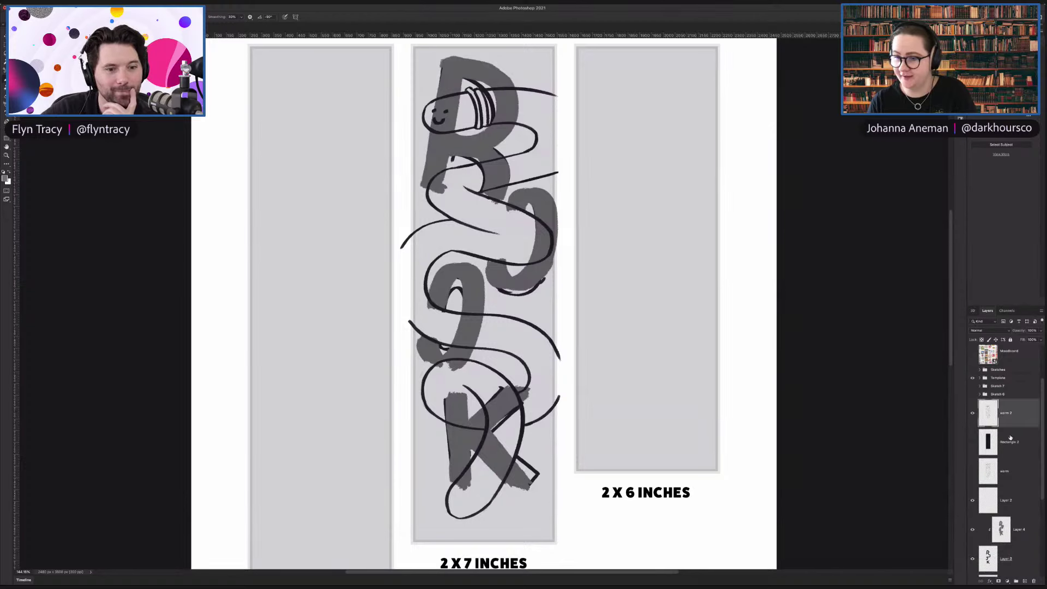
pyautogui.rightClick(1025, 414)
pyautogui.press('Escape')
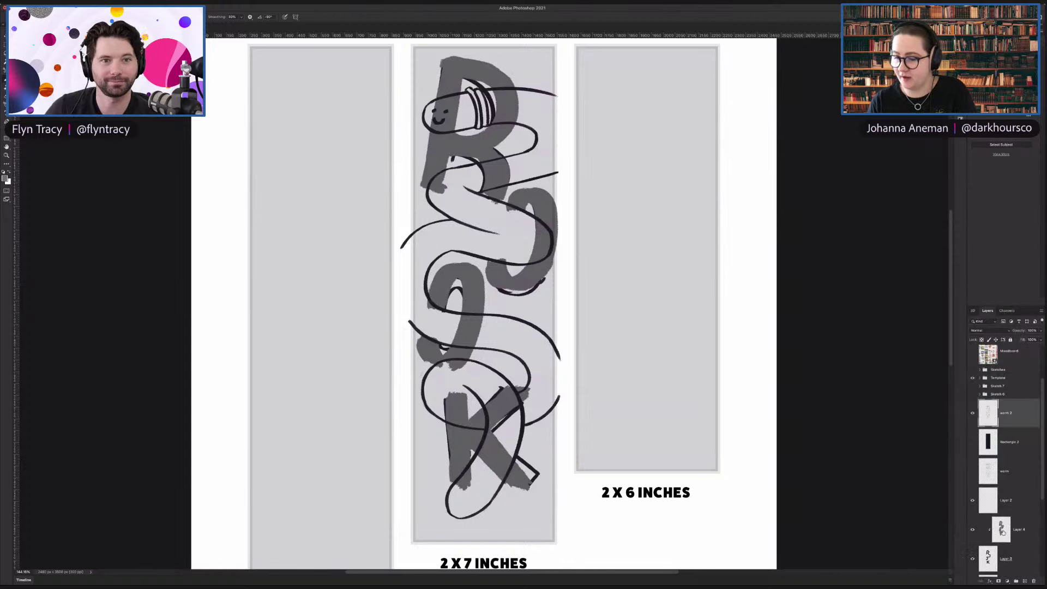
# Step: On the base lettering layer, erase the paint outside the sketched ends of the K and the B's foot, undoing the first attempt
pyautogui.click(988, 555)
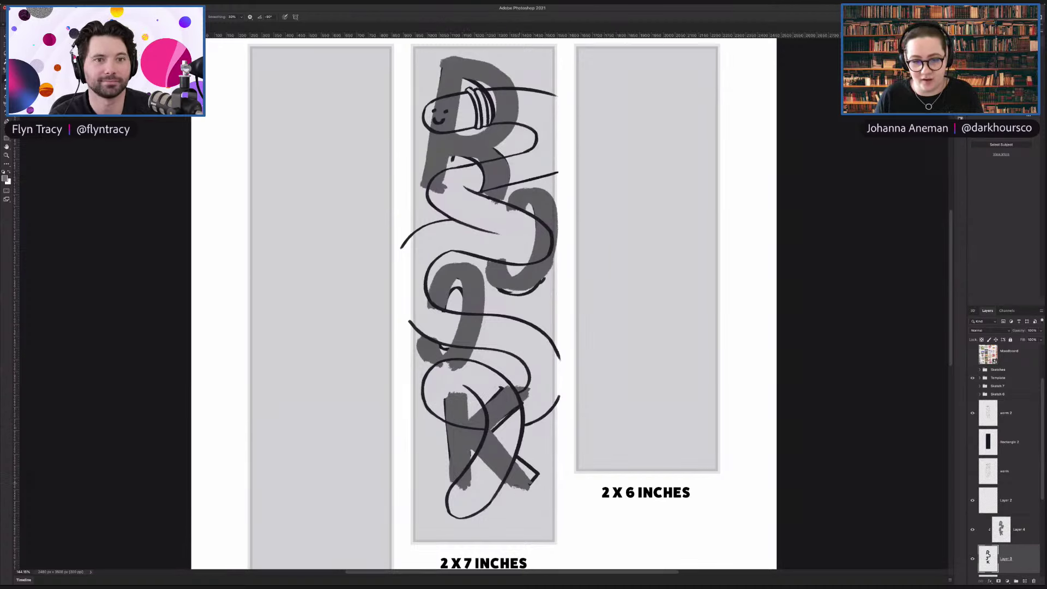
pyautogui.moveTo(533, 467); pyautogui.dragTo(505, 496)
pyautogui.hotkey('ctrl', 'z')
pyautogui.hotkey('ctrl', 'z')
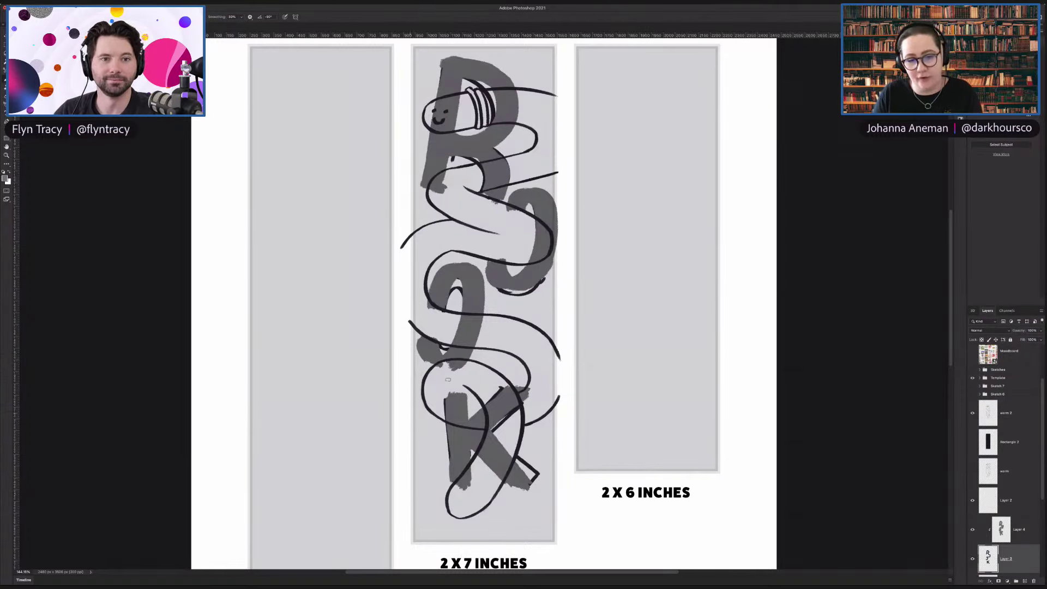
pyautogui.moveTo(516, 471)
pyautogui.mouseDown()
pyautogui.moveTo(524, 482)
pyautogui.moveTo(515, 494)
pyautogui.mouseUp()
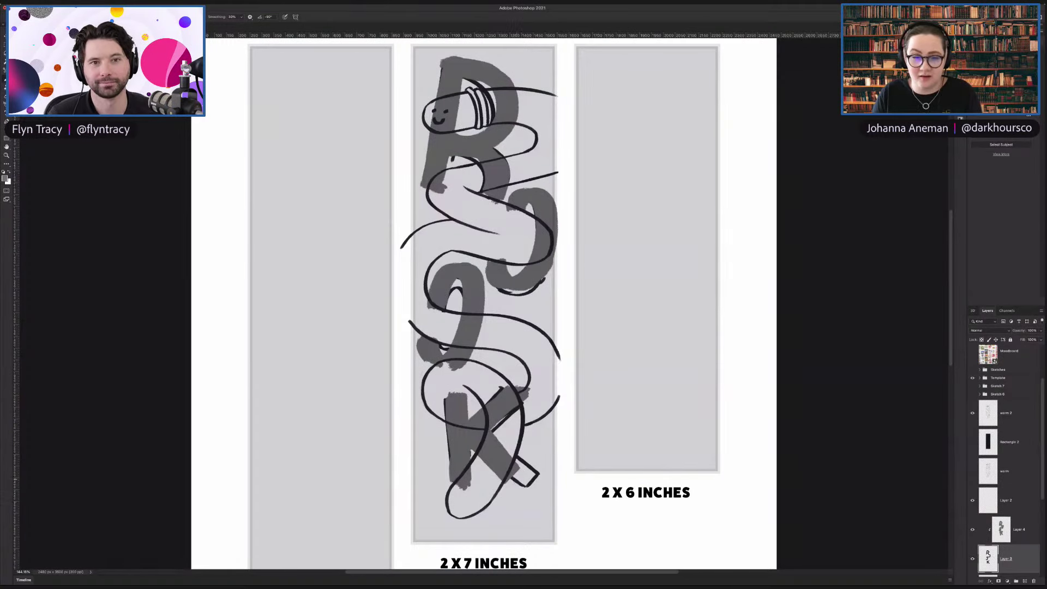
pyautogui.moveTo(510, 391); pyautogui.dragTo(517, 389)
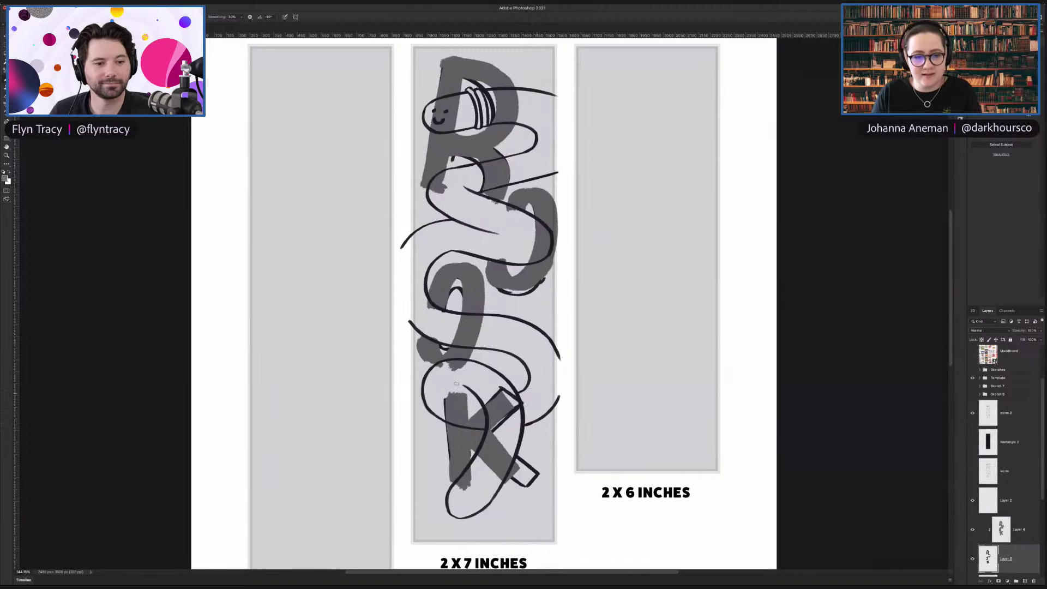
pyautogui.moveTo(467, 393); pyautogui.dragTo(444, 397)
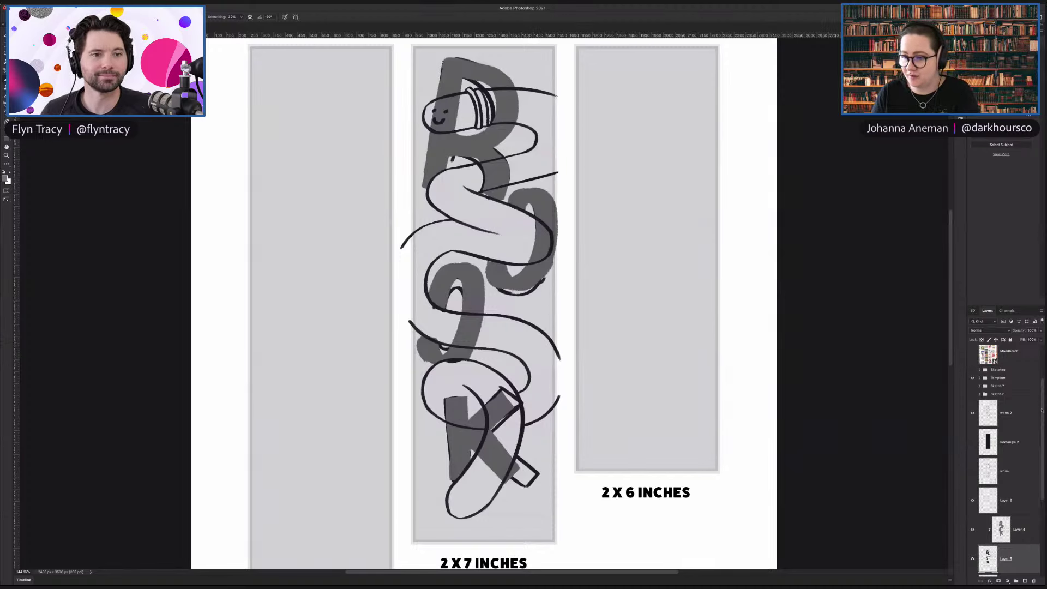
# Step: Hide the letter outline sketch on Layer 1 and refine the outer edge of the painted K's stem
pyautogui.moveTo(1043, 409); pyautogui.dragTo(1041, 428)
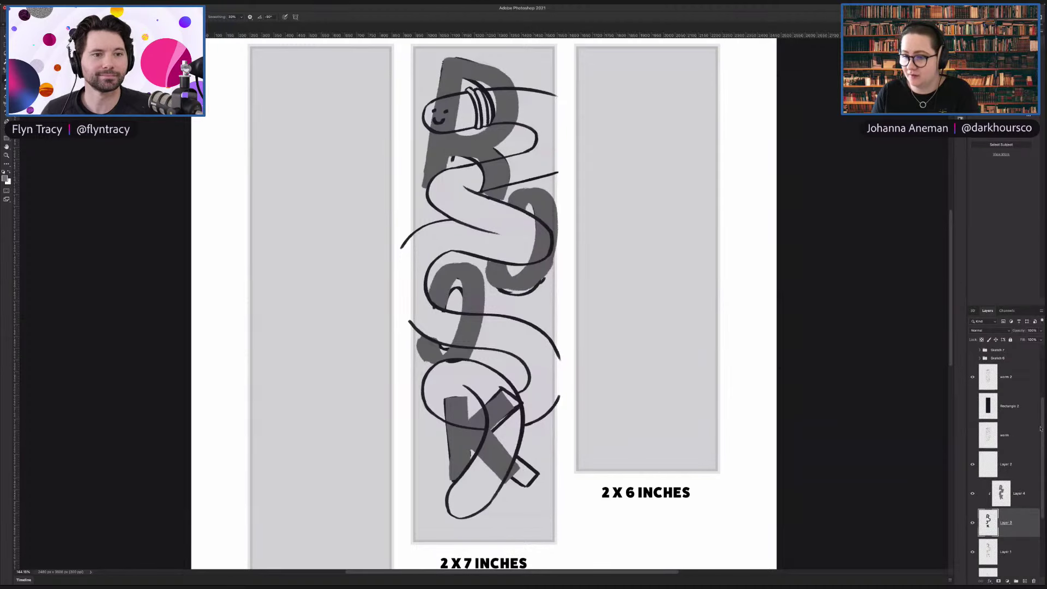
pyautogui.click(972, 553)
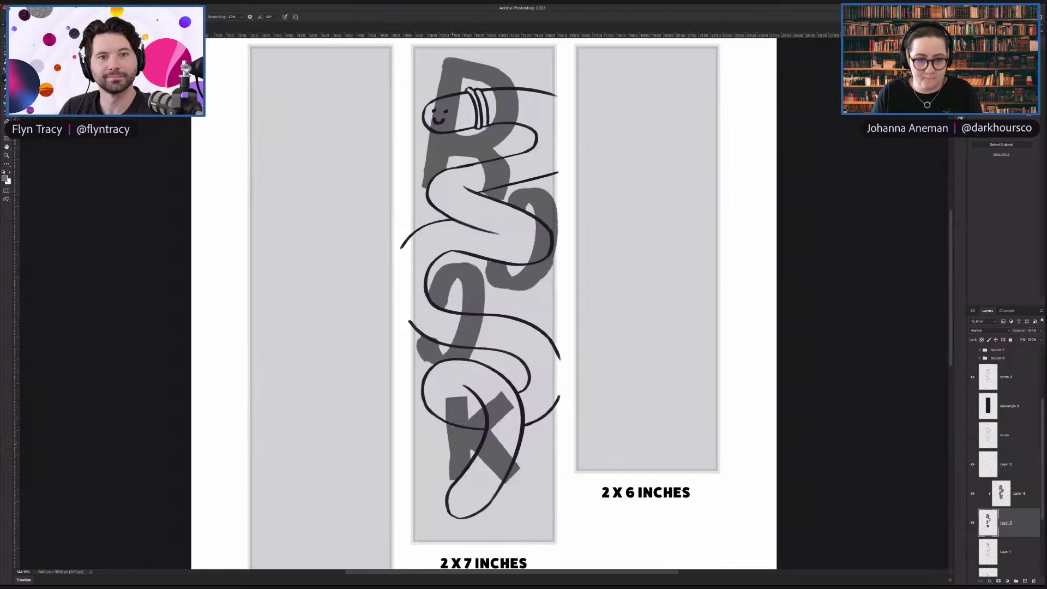
pyautogui.moveTo(447, 426); pyautogui.dragTo(448, 478)
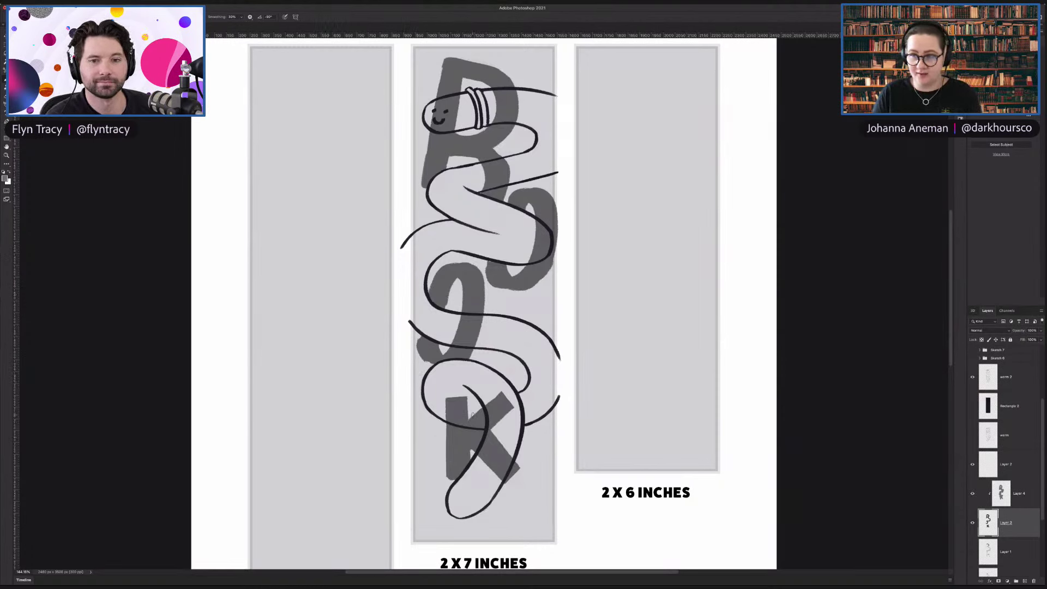
# Step: On the base lettering layer, clean up the second O's lower-left outer edge and refine the shape of its inner opening
pyautogui.click(987, 385)
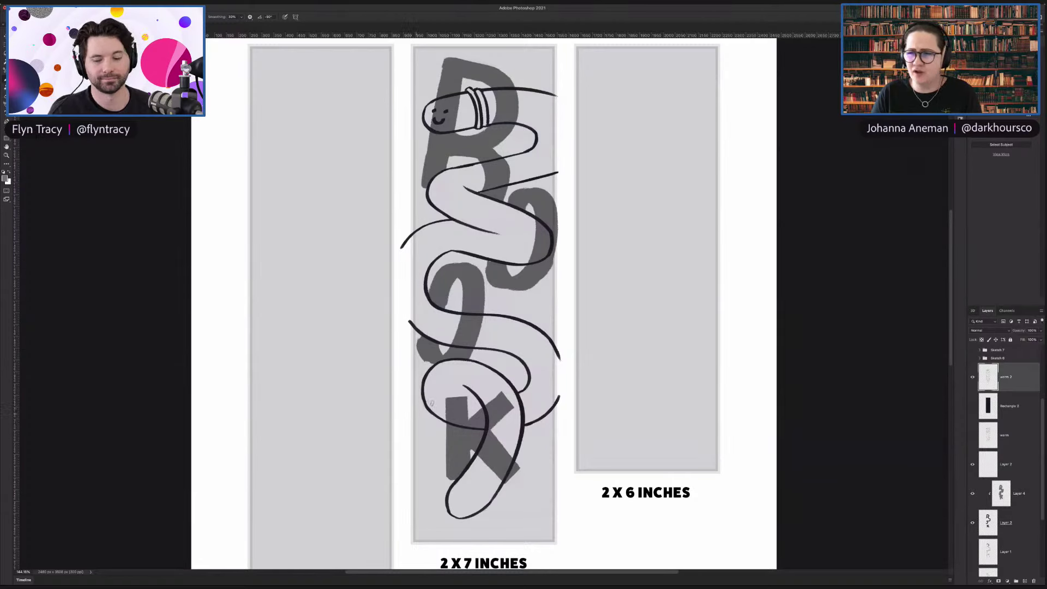
pyautogui.click(984, 529)
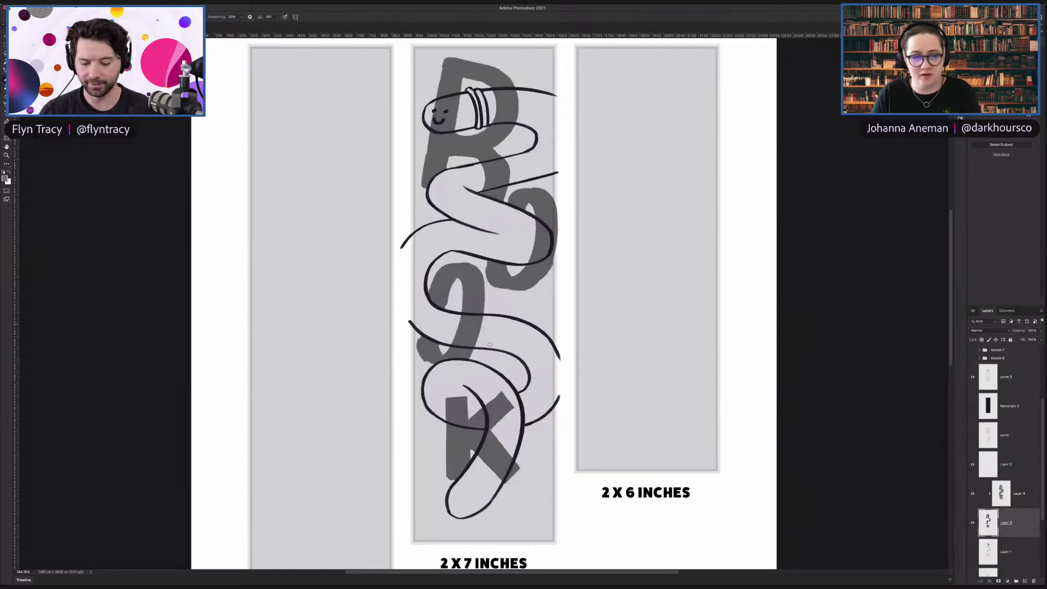
pyautogui.moveTo(417, 339)
pyautogui.mouseDown()
pyautogui.moveTo(426, 366)
pyautogui.moveTo(409, 341)
pyautogui.mouseUp()
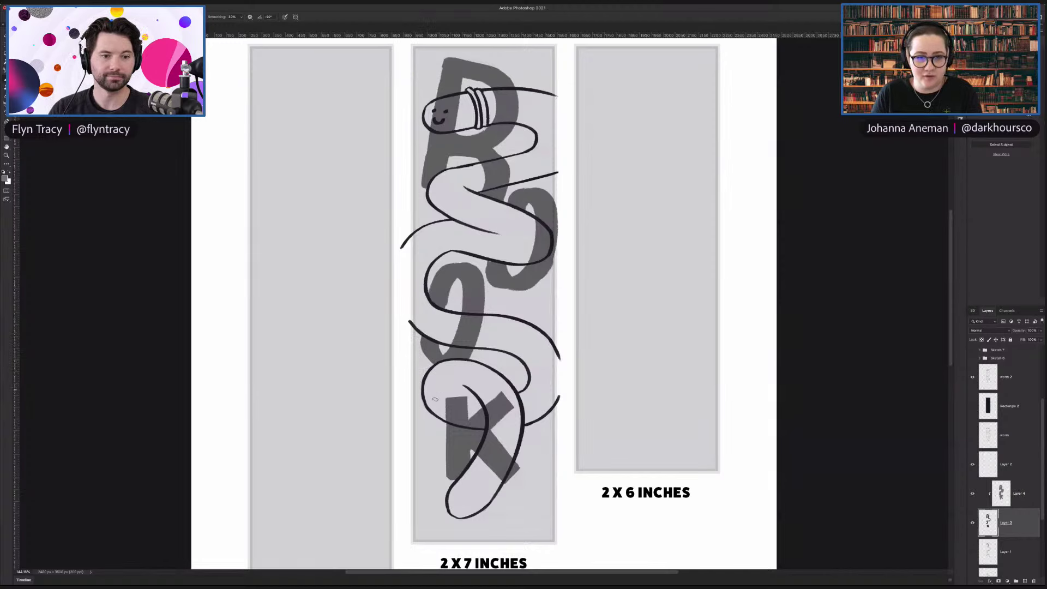
pyautogui.moveTo(454, 290); pyautogui.dragTo(445, 320)
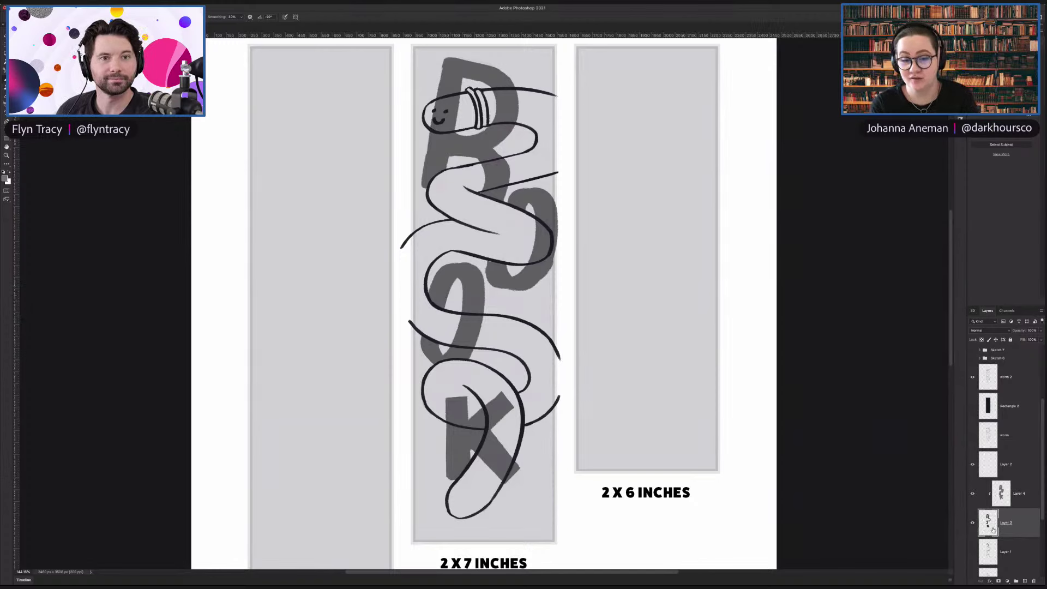
# Step: Erase the part of the B's upper bowl that overlaps the worm's body just behind its neck bands
pyautogui.press('z')
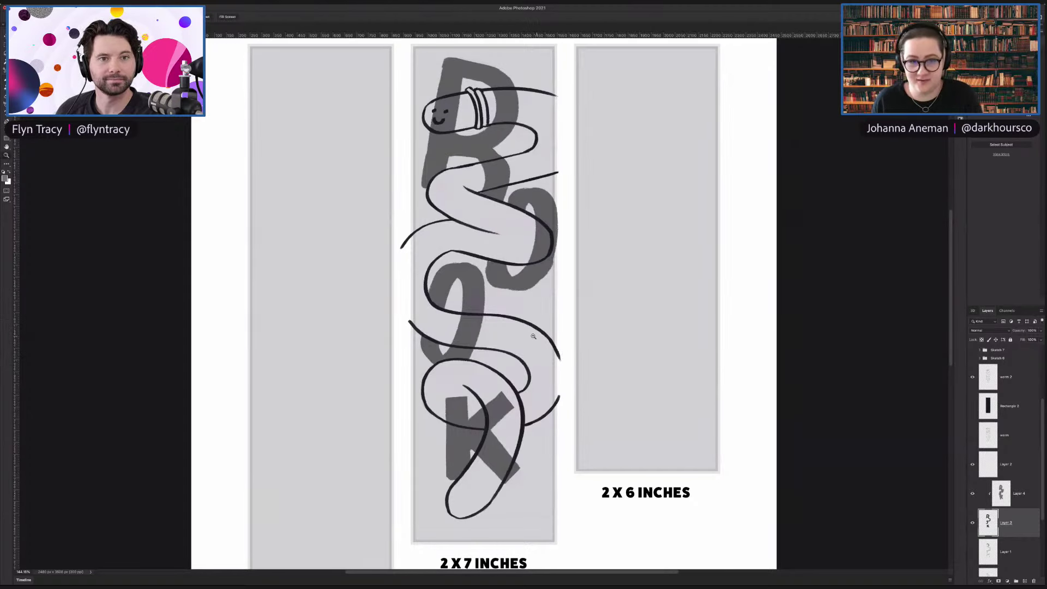
pyautogui.keyDown('alt'); pyautogui.click(535, 336); pyautogui.keyUp('alt')
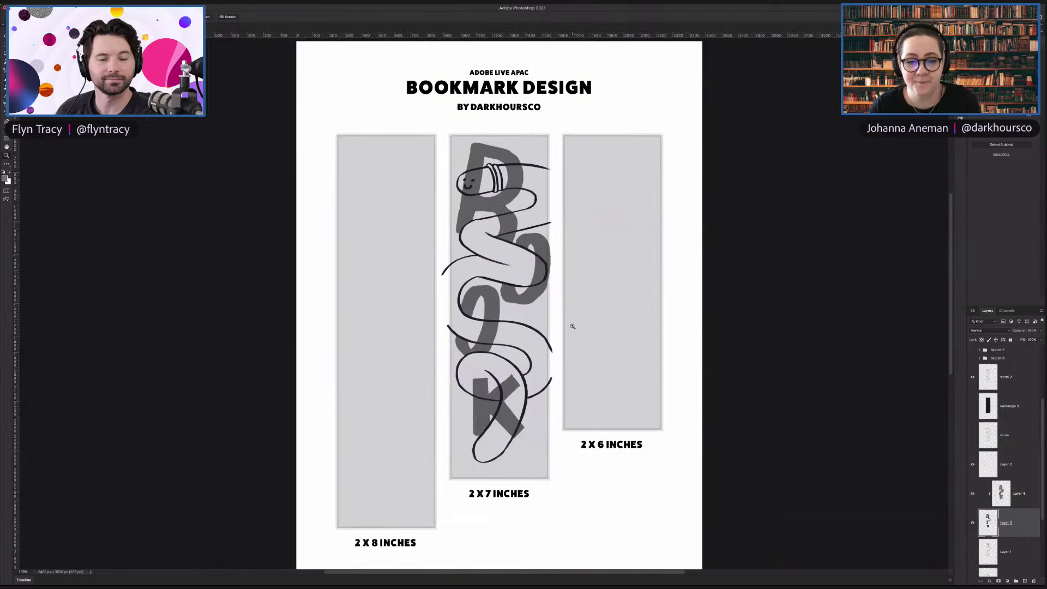
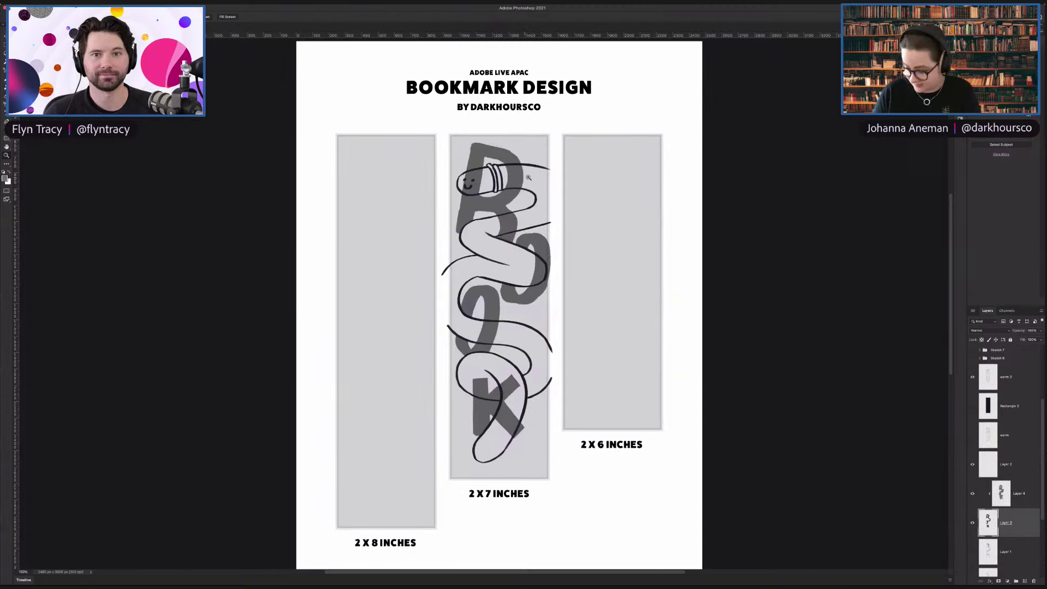
pyautogui.press('b')
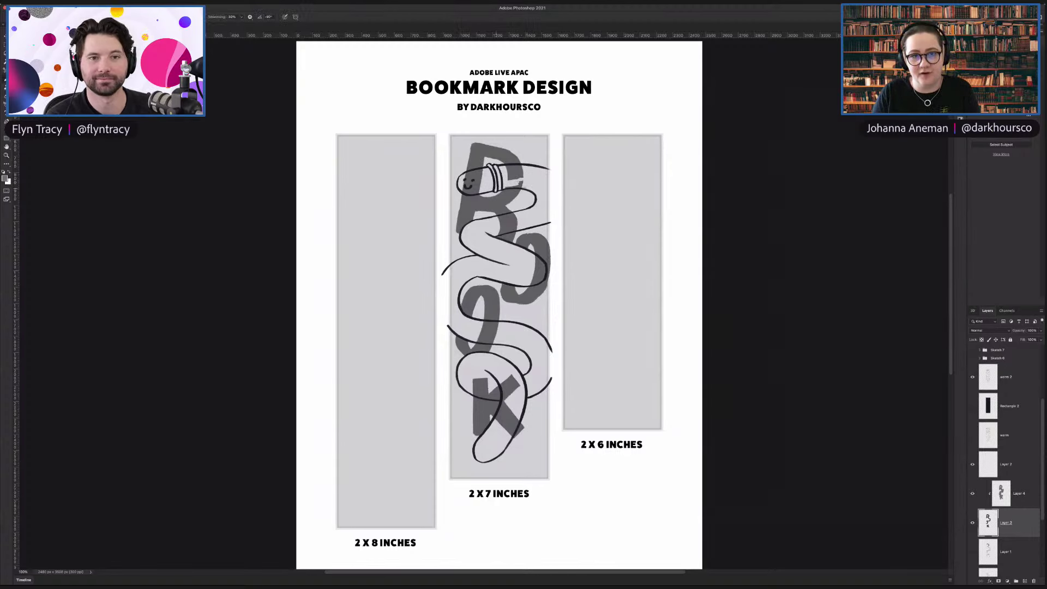
pyautogui.moveTo(521, 180)
pyautogui.mouseDown()
pyautogui.moveTo(504, 168)
pyautogui.moveTo(522, 183)
pyautogui.mouseUp()
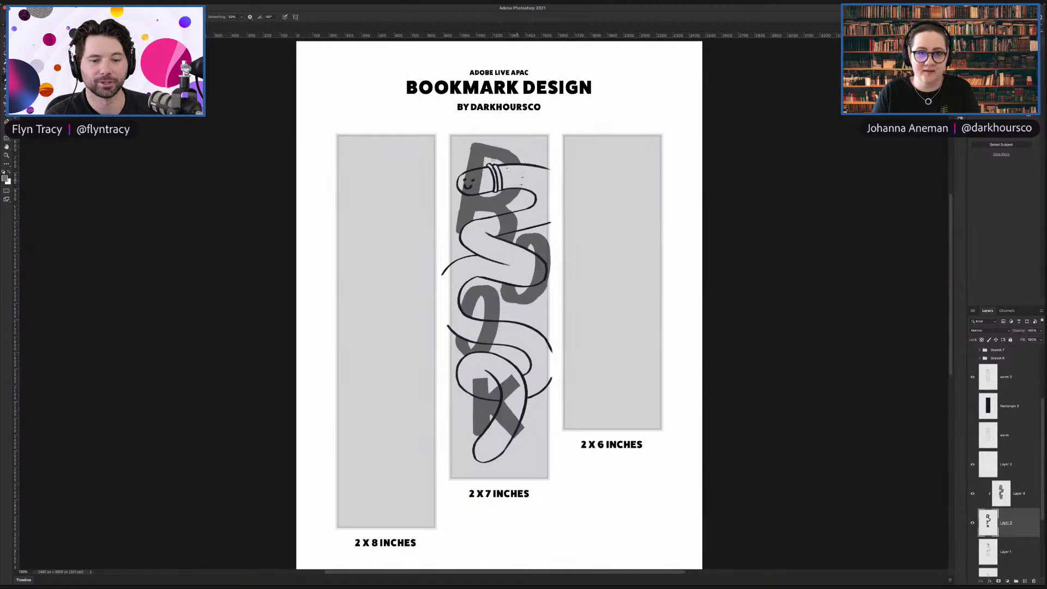